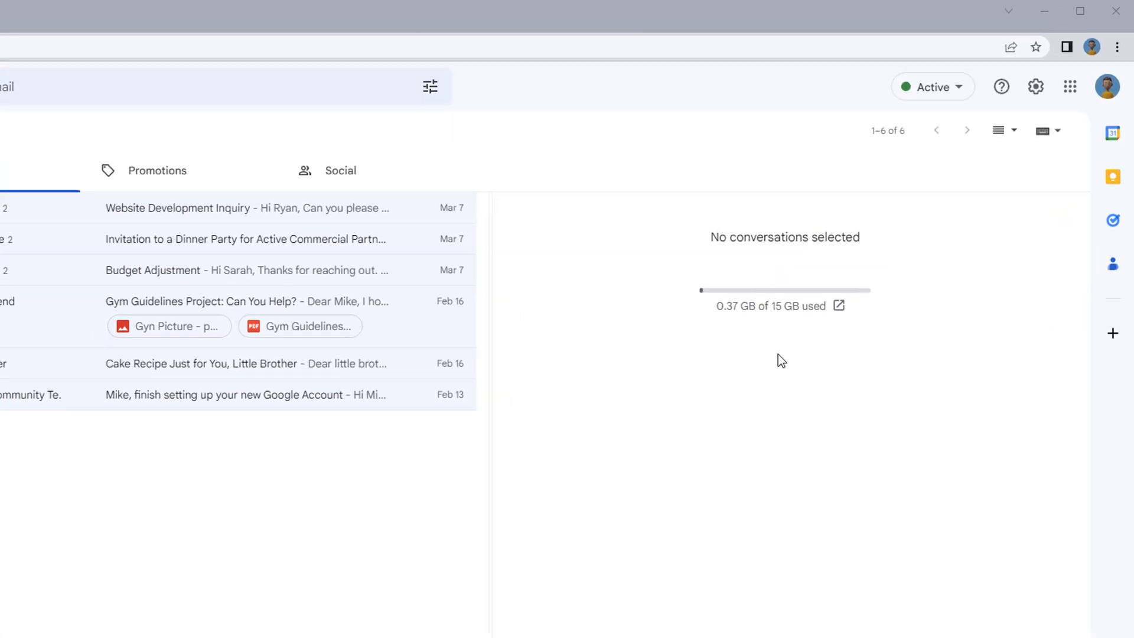
Switch from Gmail to Google Drive and create a new blank Google Drawings file.
left_click(1067, 102)
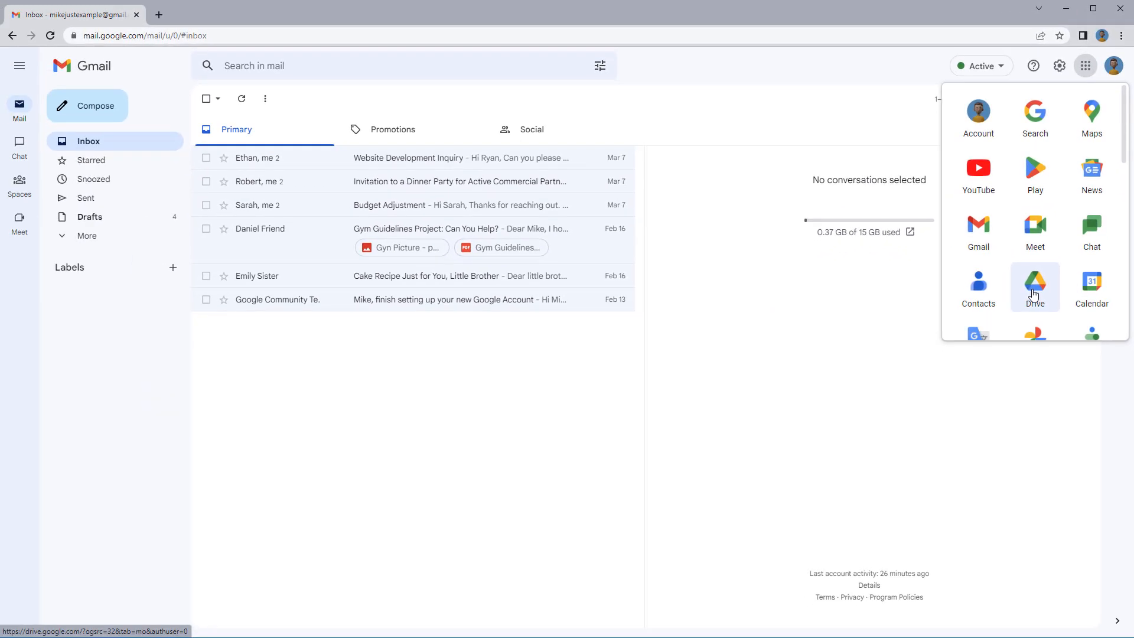
left_click(1033, 295)
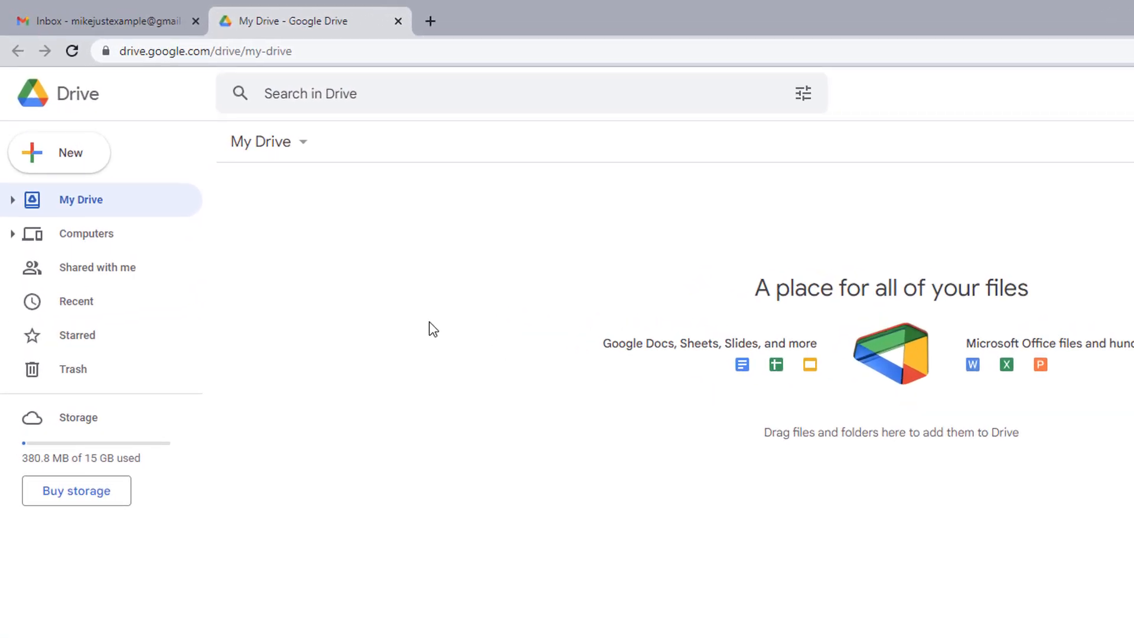
left_click(91, 170)
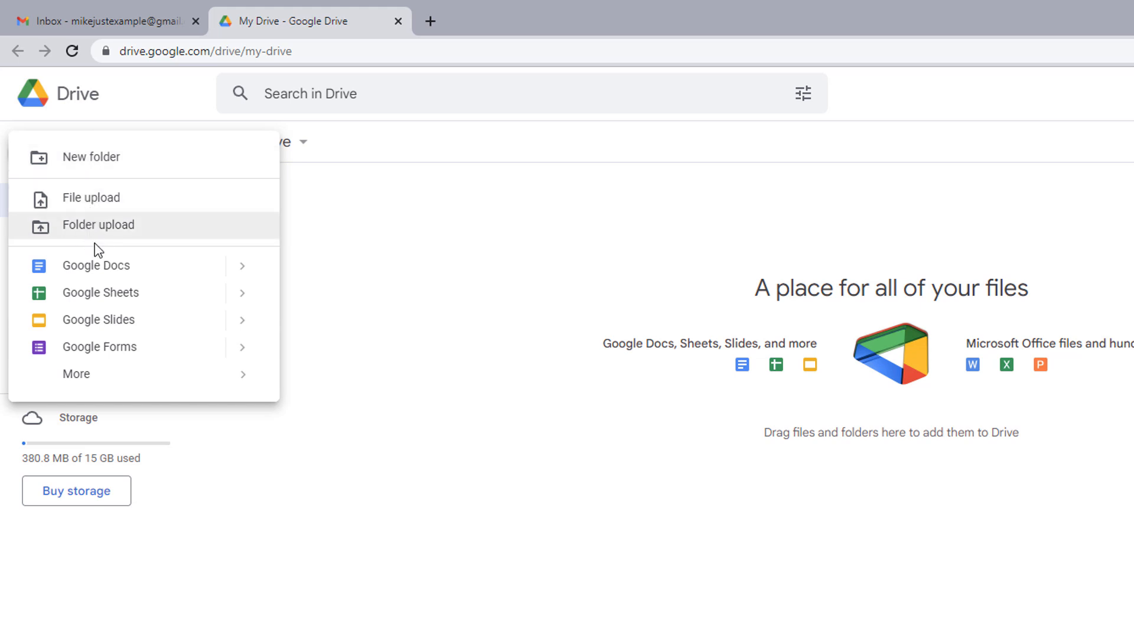
mouse_move(136, 381)
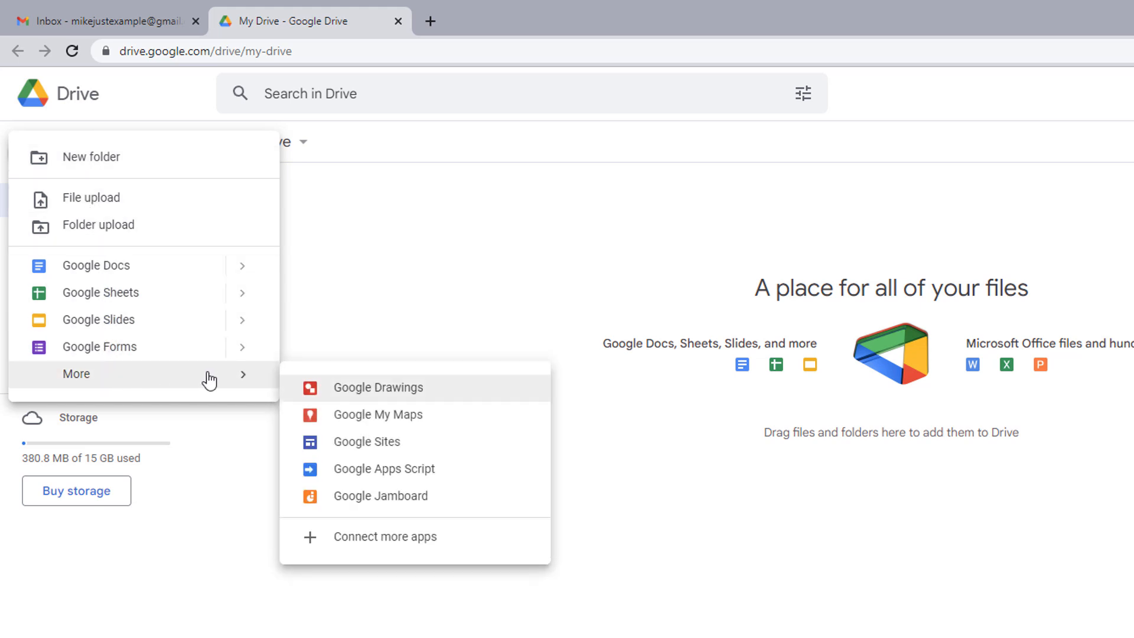
left_click(449, 398)
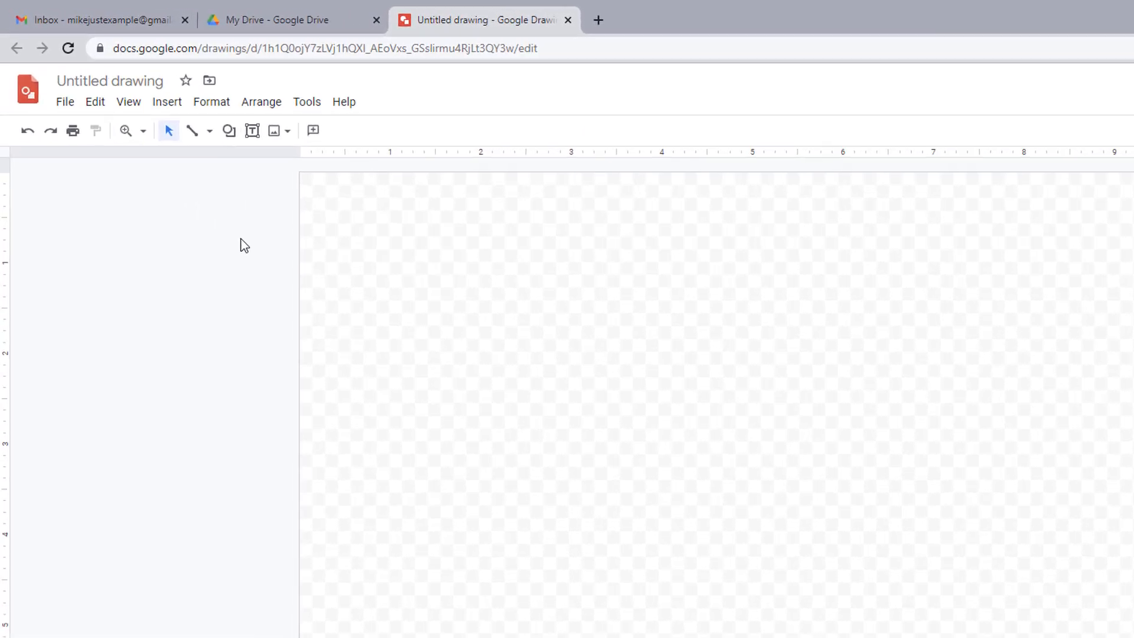
Insert the image My Picture from the computer's Pictures folder into the drawing.
left_click(300, 145)
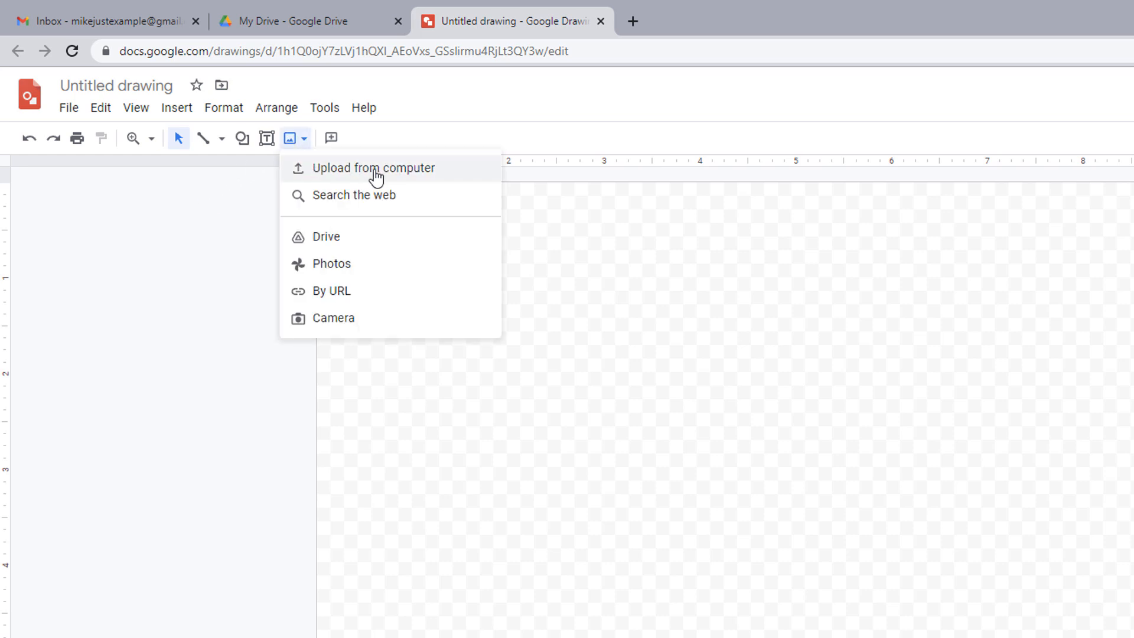
left_click(402, 171)
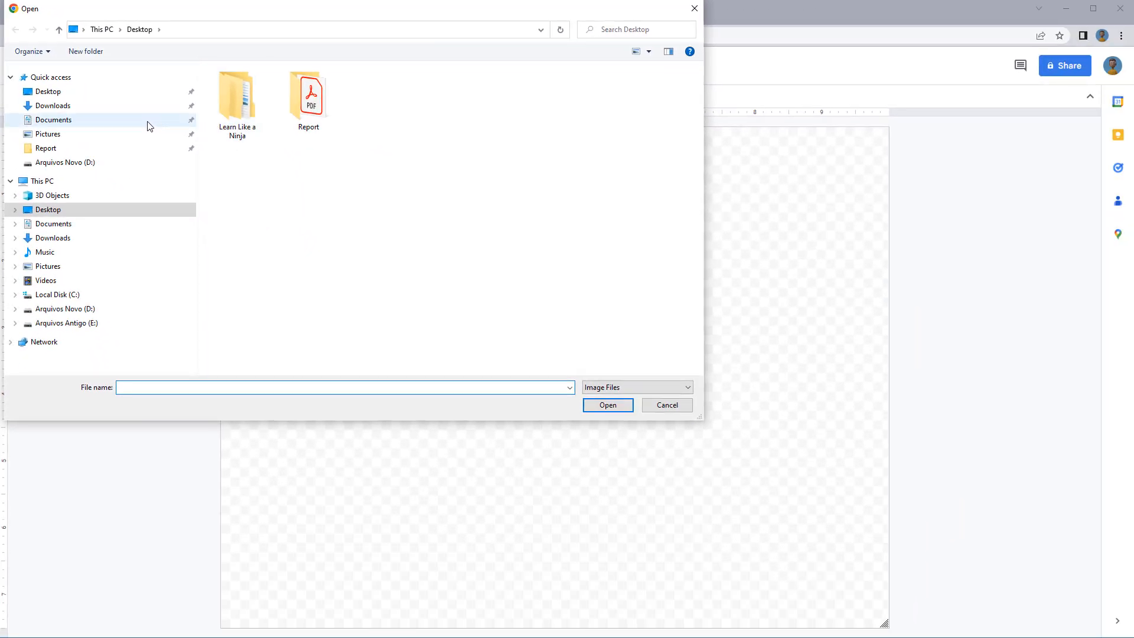
left_click(103, 265)
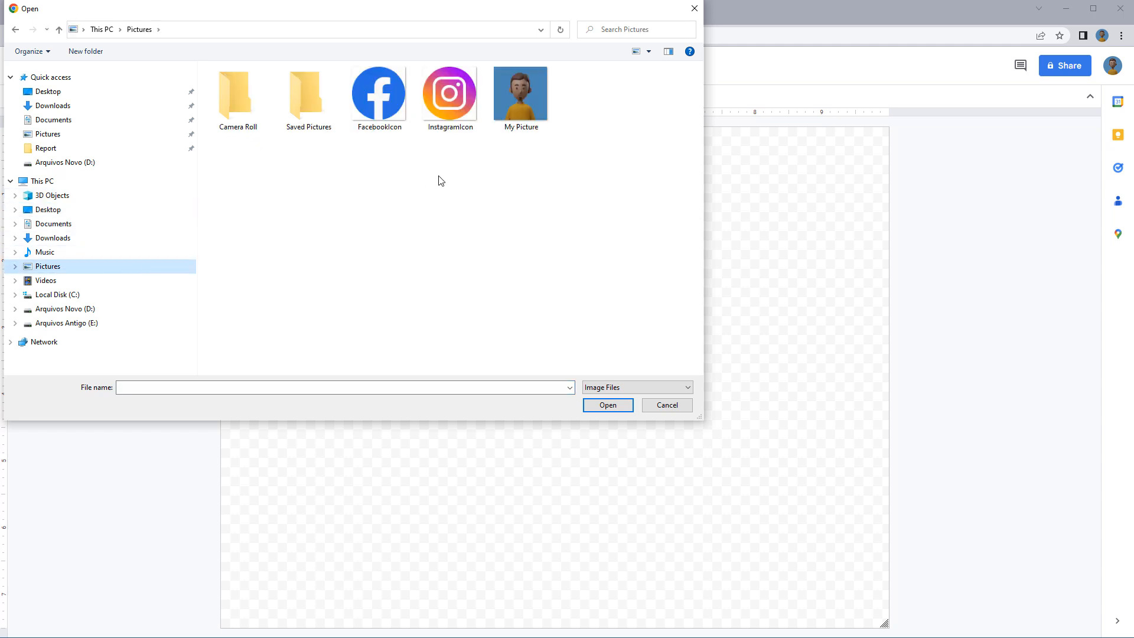
left_click(518, 107)
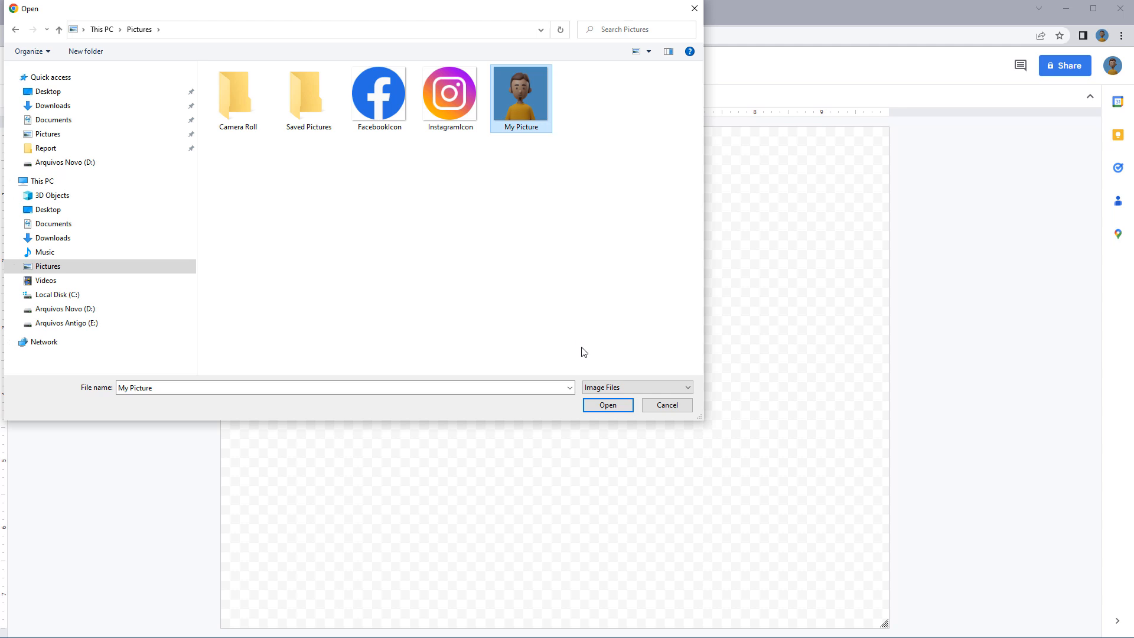
left_click(608, 406)
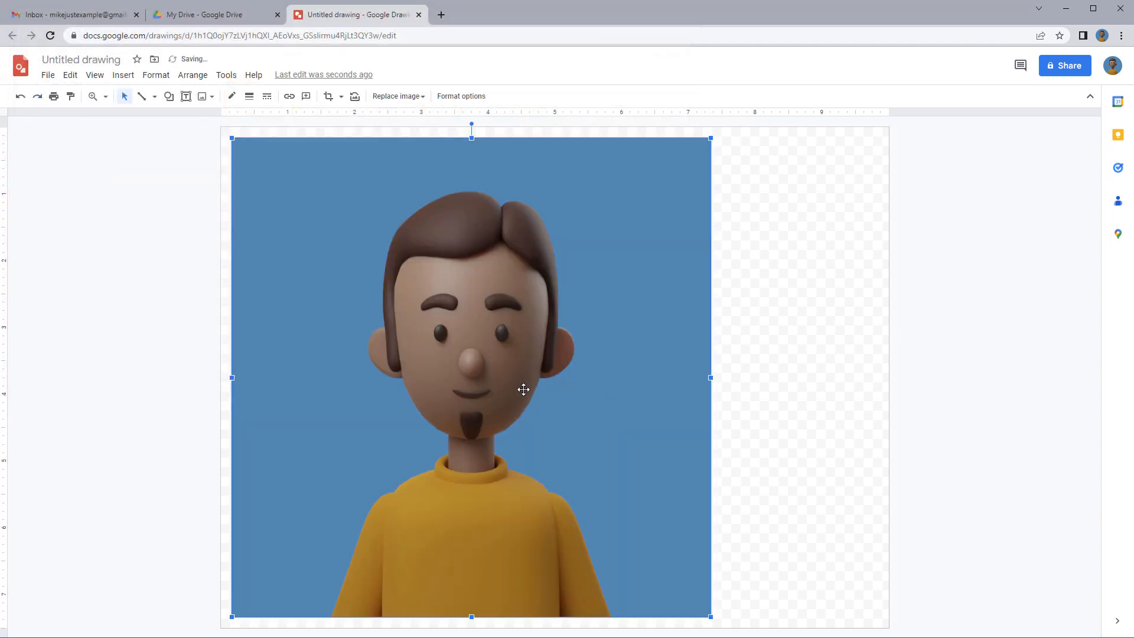
Move the inserted picture so it sits flush with the upper-left corner of the canvas.
left_click_drag(486, 382, 477, 373)
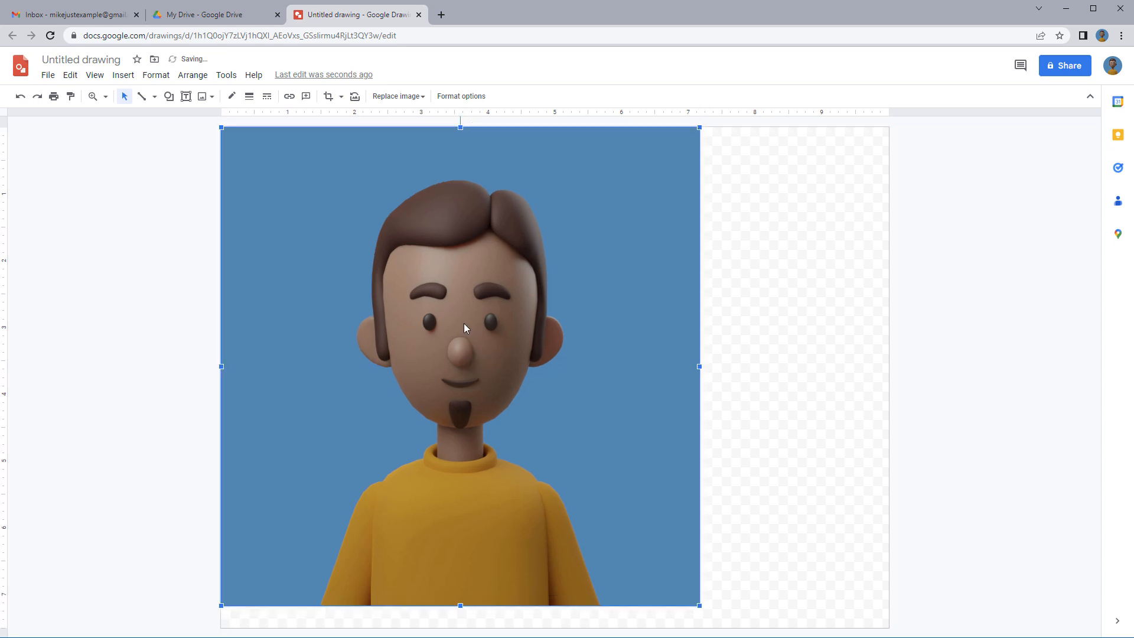
left_click_drag(463, 325, 558, 374)
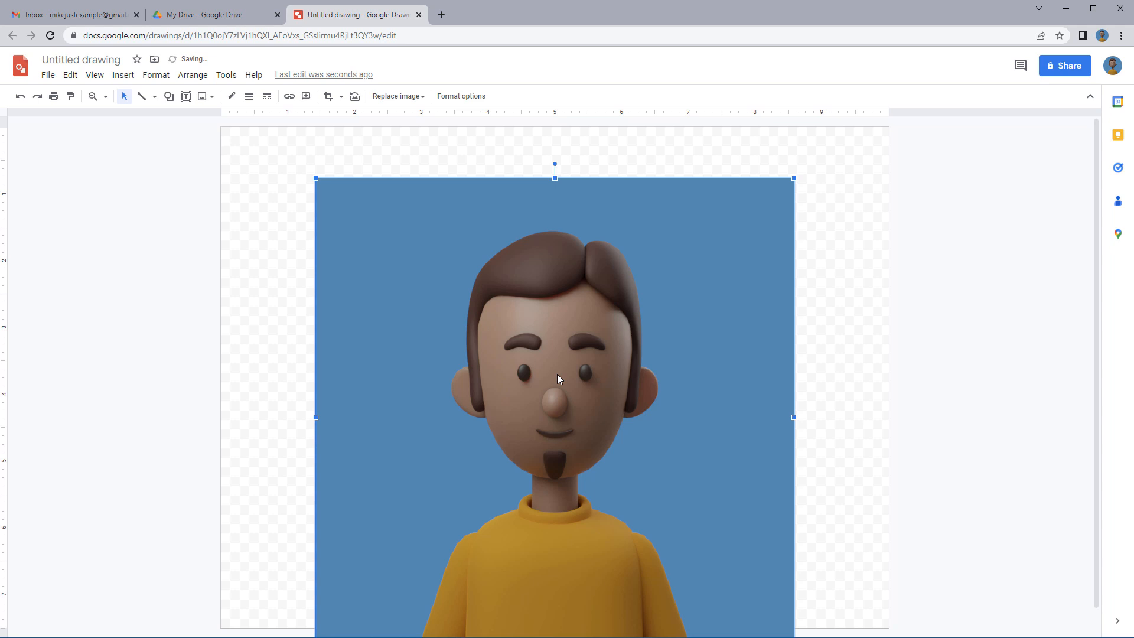
left_click_drag(558, 374, 462, 325)
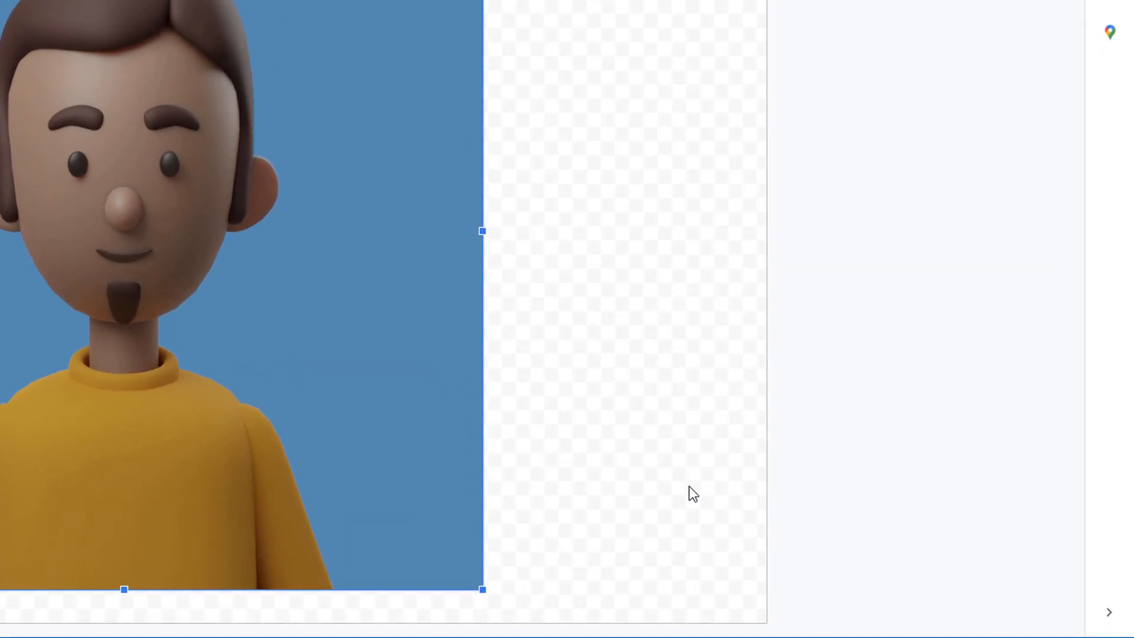
Resize the canvas to match the picture's edges, removing the empty area beside and below it.
left_click(882, 622)
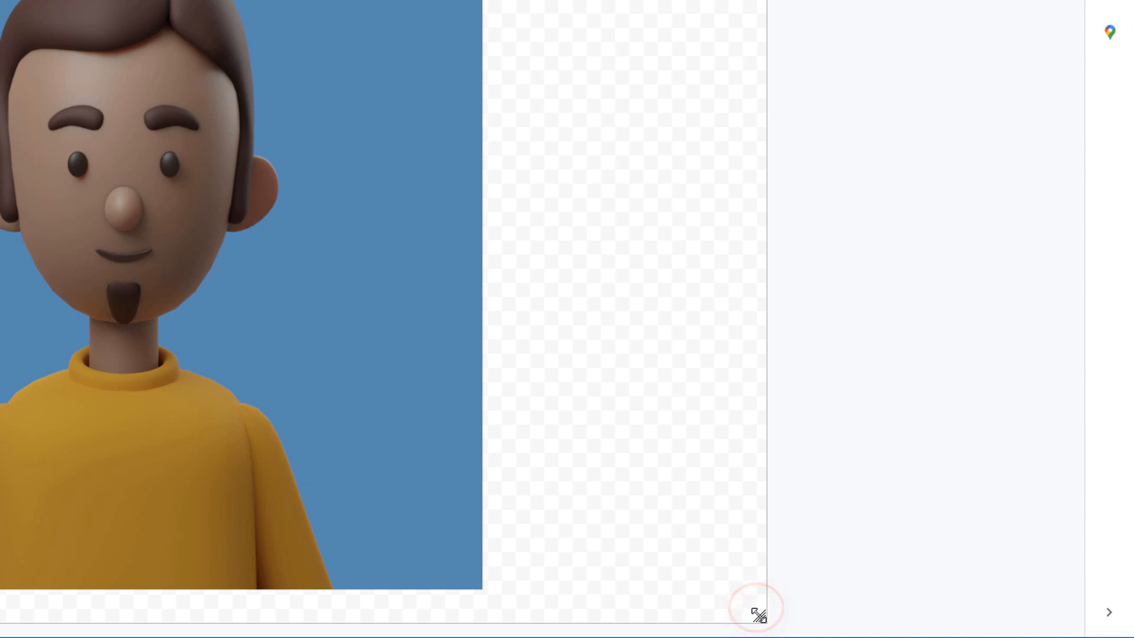
left_click_drag(759, 615, 531, 591)
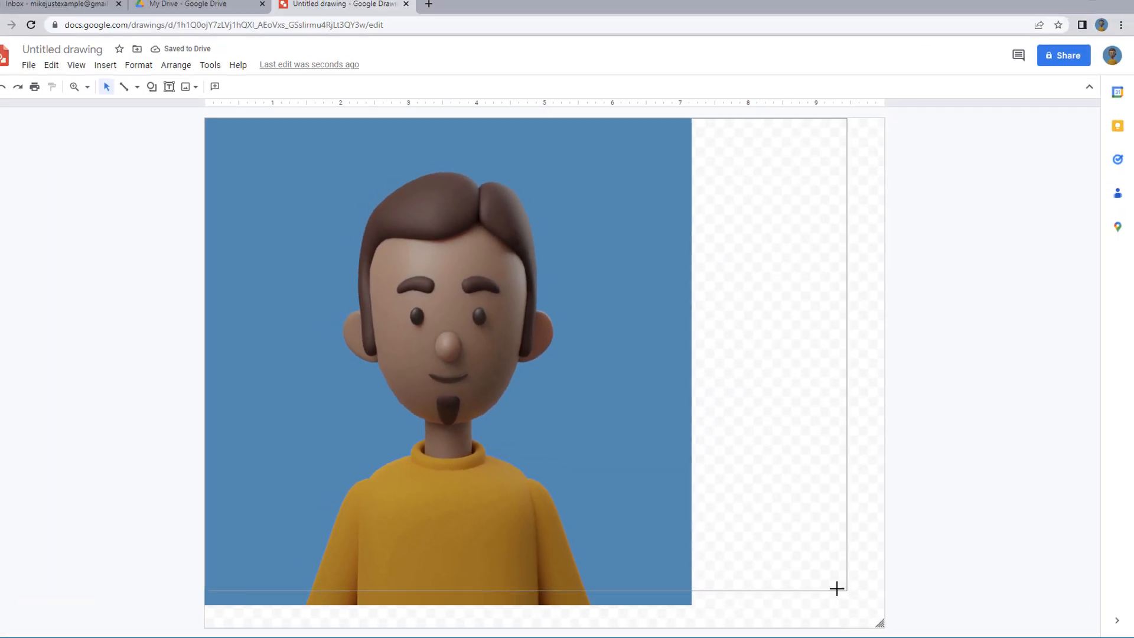
left_click_drag(732, 604, 698, 603)
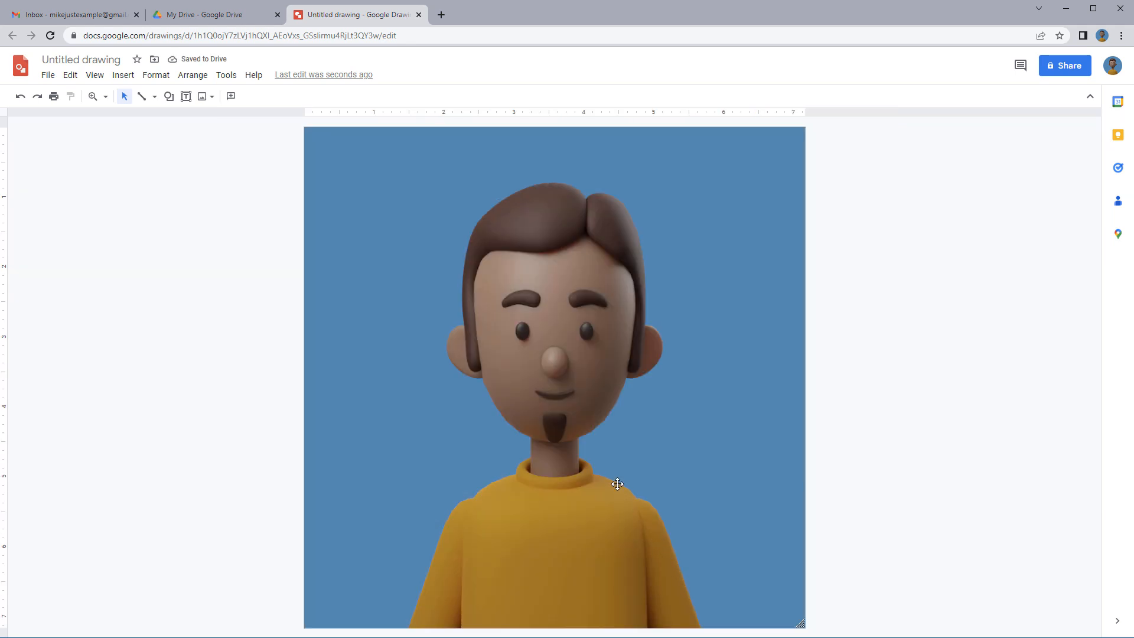
Crop the picture to a circle using the oval mask shape, and deselect it.
left_click(400, 169)
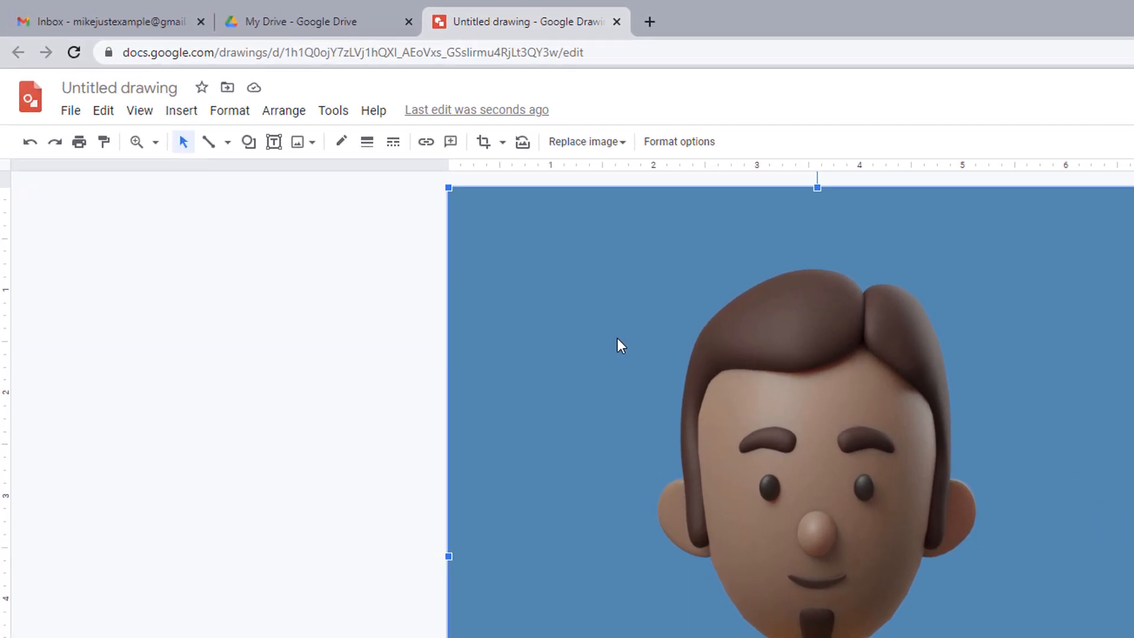
left_click(502, 143)
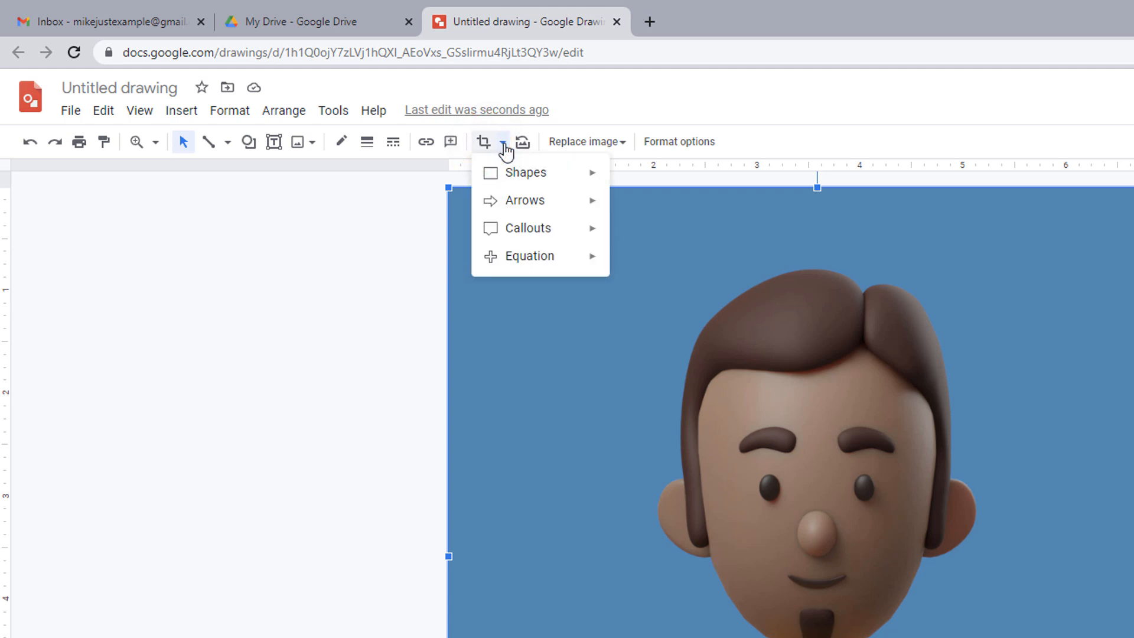
mouse_move(591, 178)
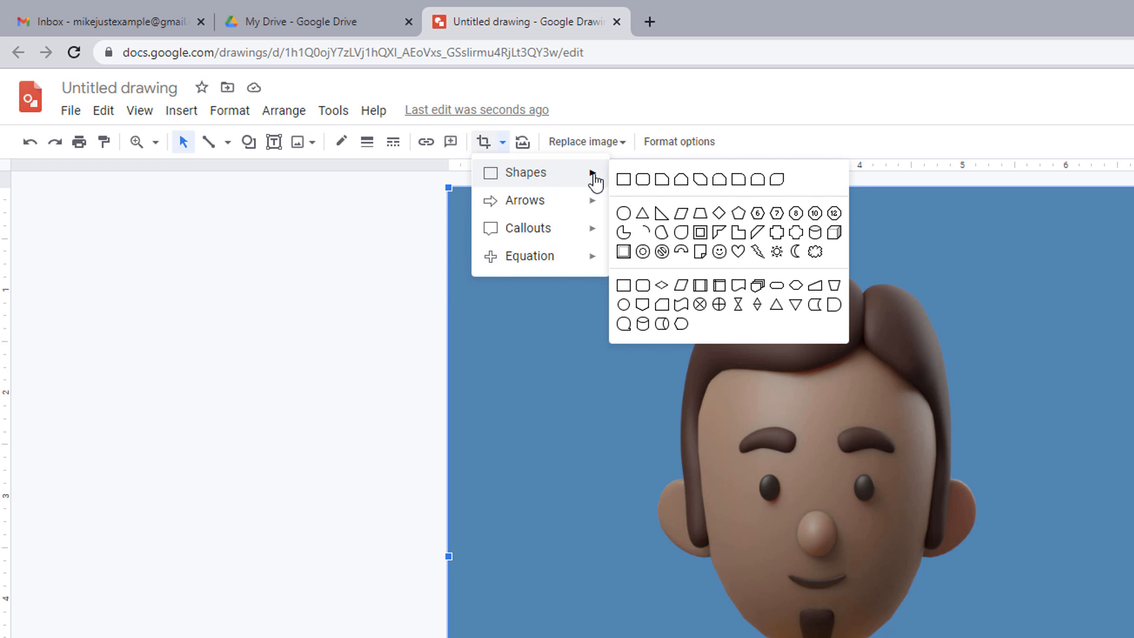
left_click(626, 217)
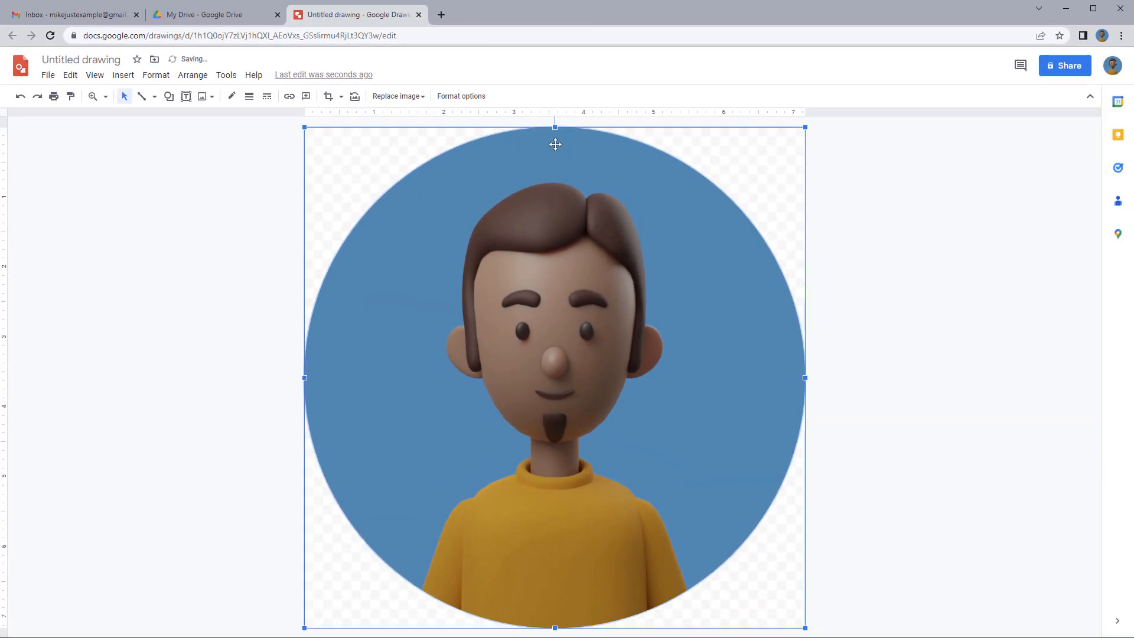
left_click(868, 193)
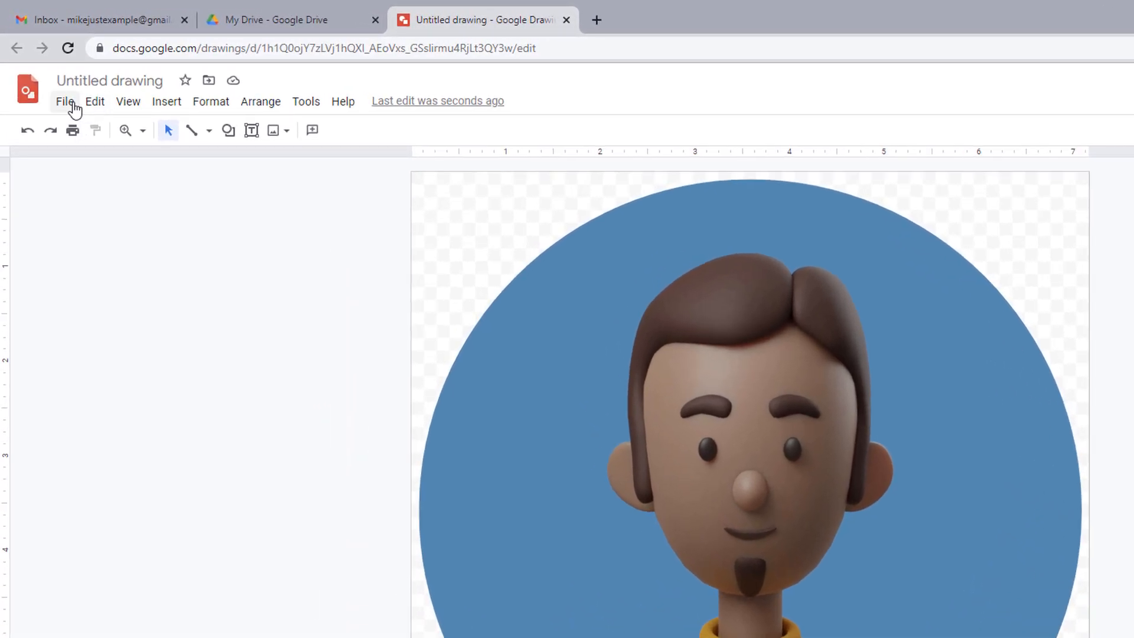
Download the drawing as a PNG image.
left_click(49, 75)
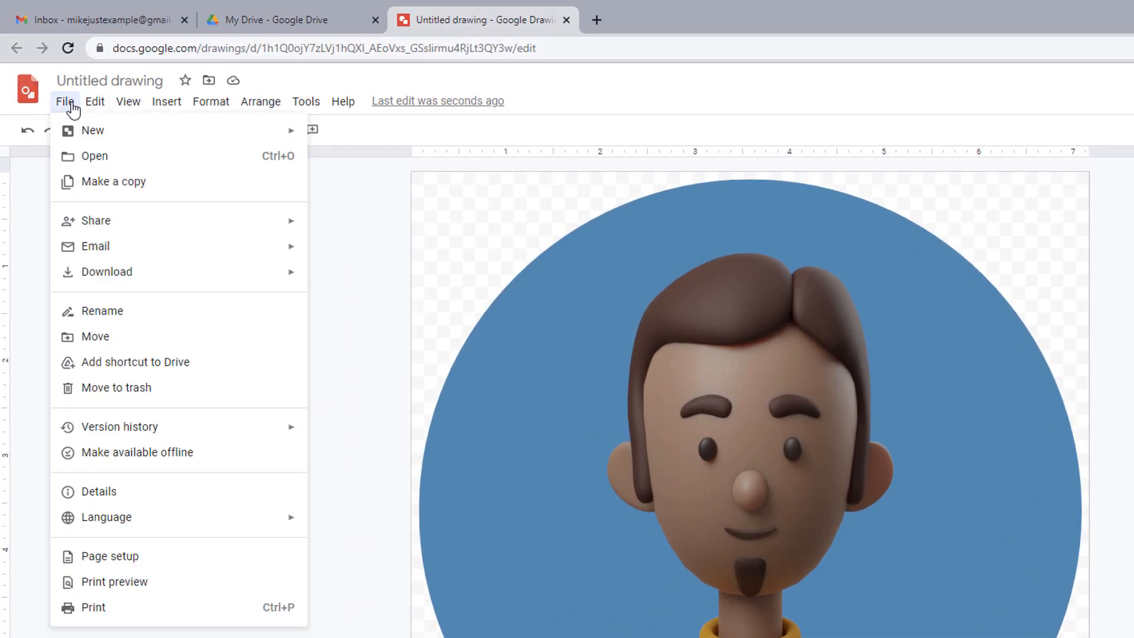
mouse_move(102, 285)
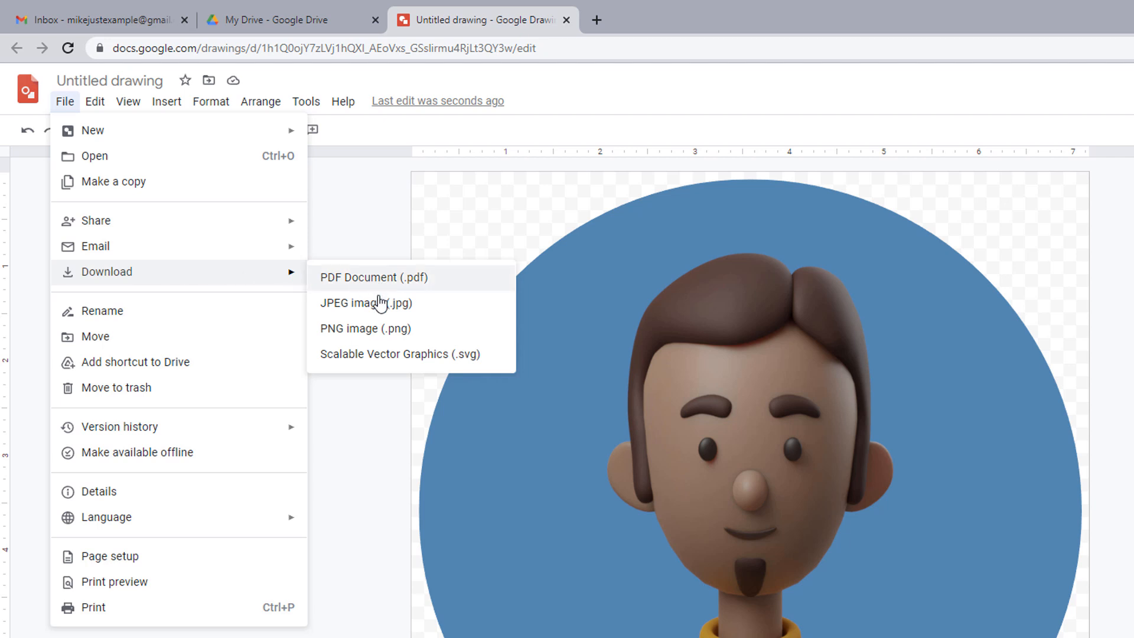
left_click(385, 335)
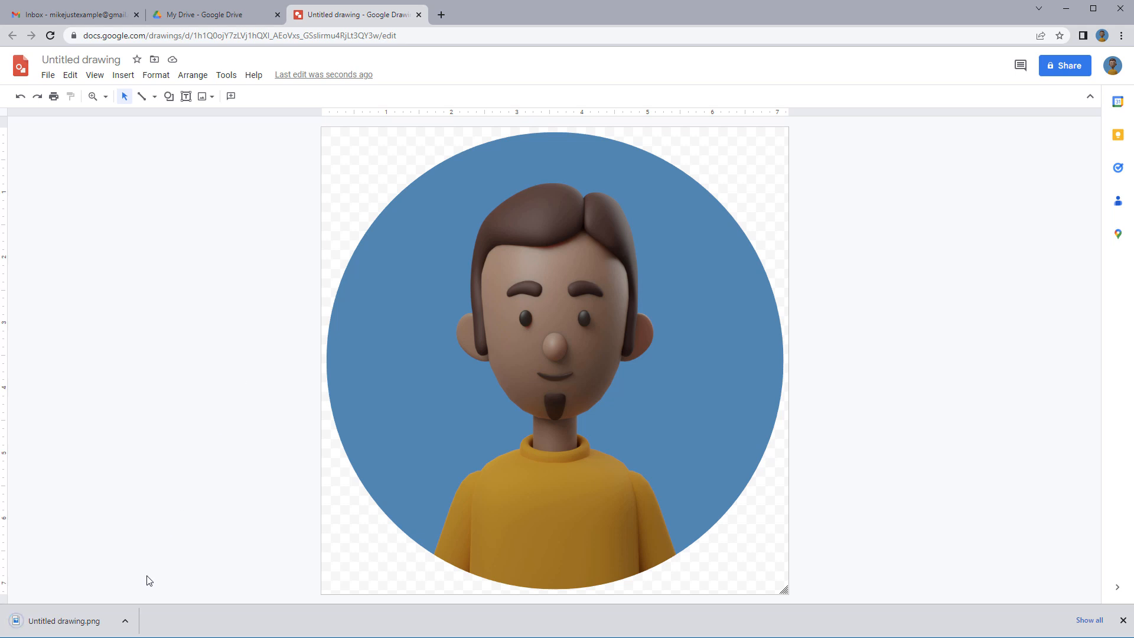
Show the downloaded Untitled drawing file in its folder, move it to the Pictures folder and open that folder.
left_click(126, 621)
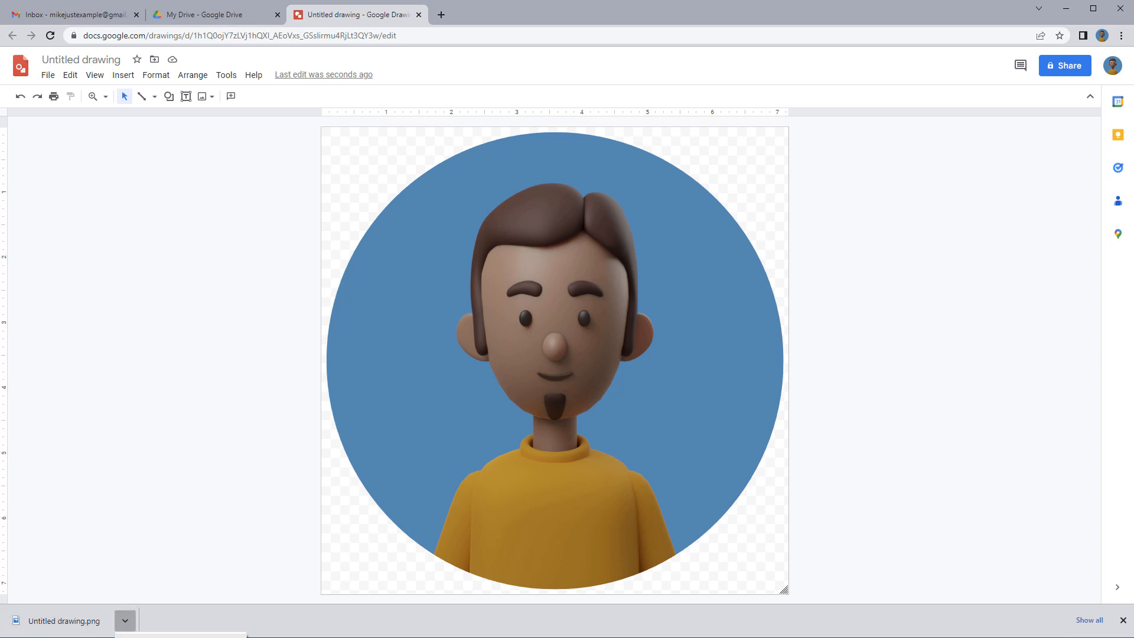
left_click(145, 637)
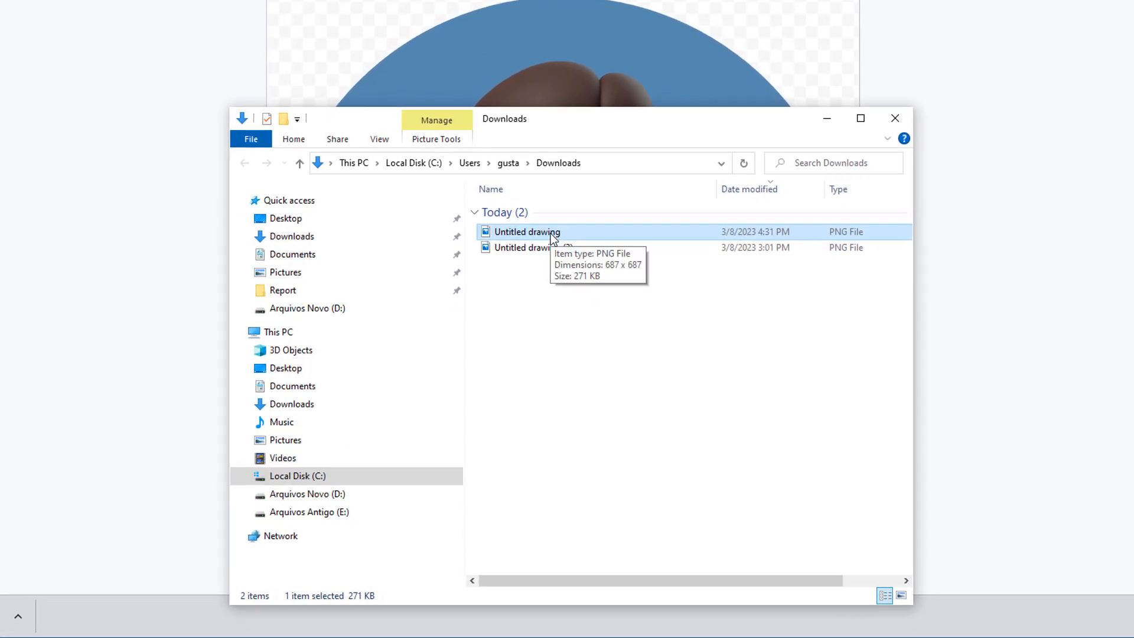
mouse_move(551, 233)
left_mouse_down()
mouse_move(466, 255)
mouse_move(400, 293)
mouse_move(312, 272)
mouse_move(255, 283)
mouse_move(285, 279)
left_mouse_up()
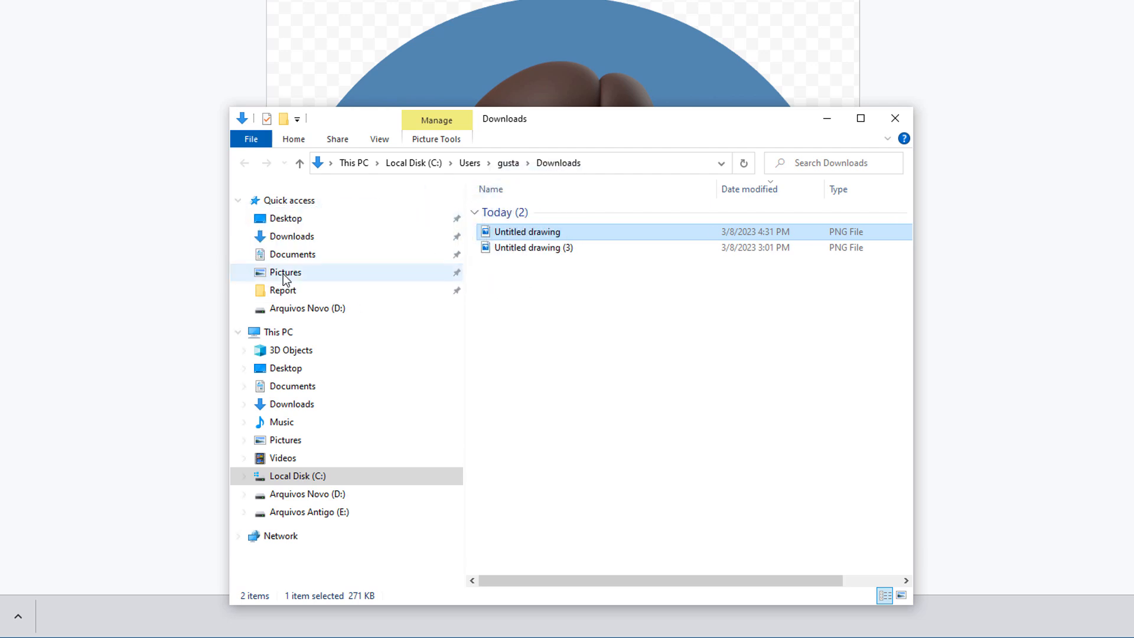
left_click(289, 275)
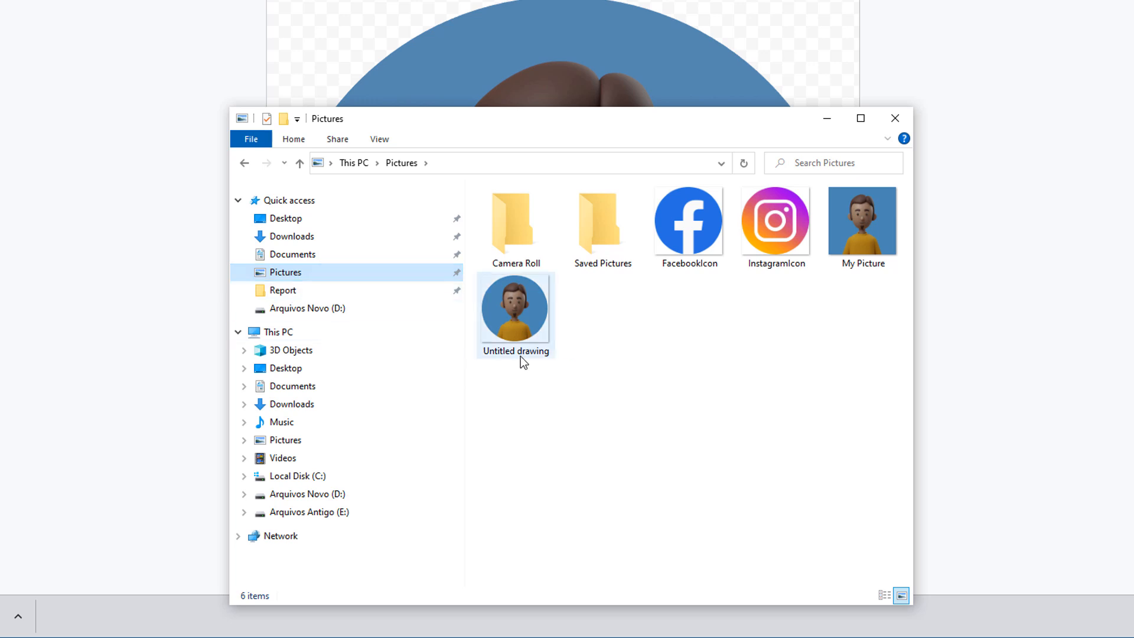
Rename the Untitled drawing image in the Pictures folder as Round Picture.
left_click(518, 335)
left_click_drag(570, 122, 579, 0)
right_click(516, 157)
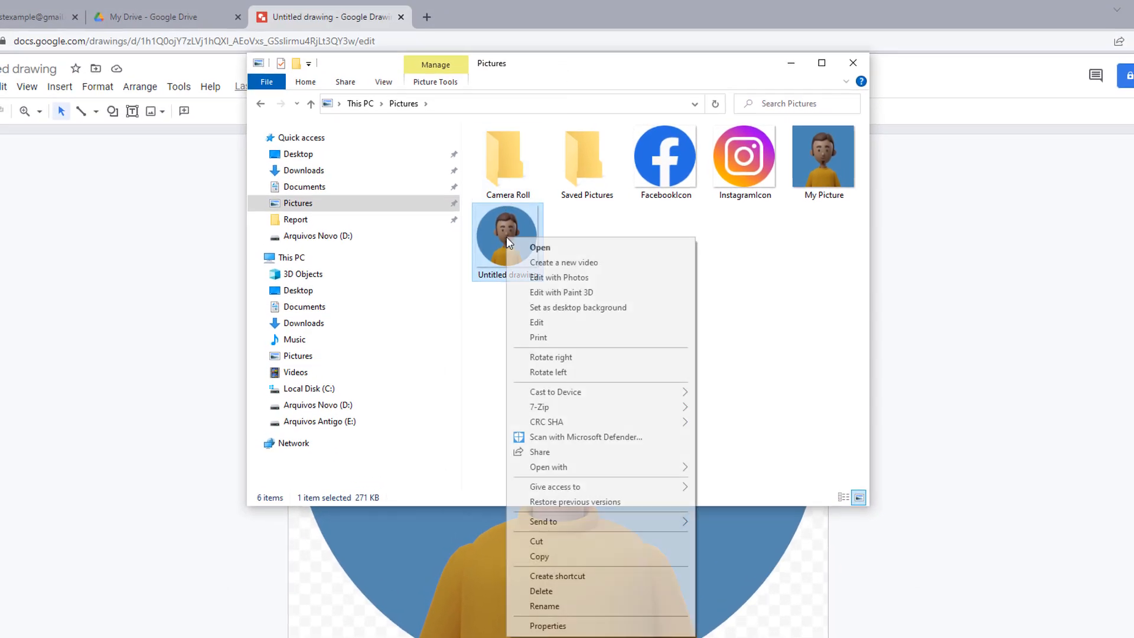
left_click(564, 606)
type("Round Picture")
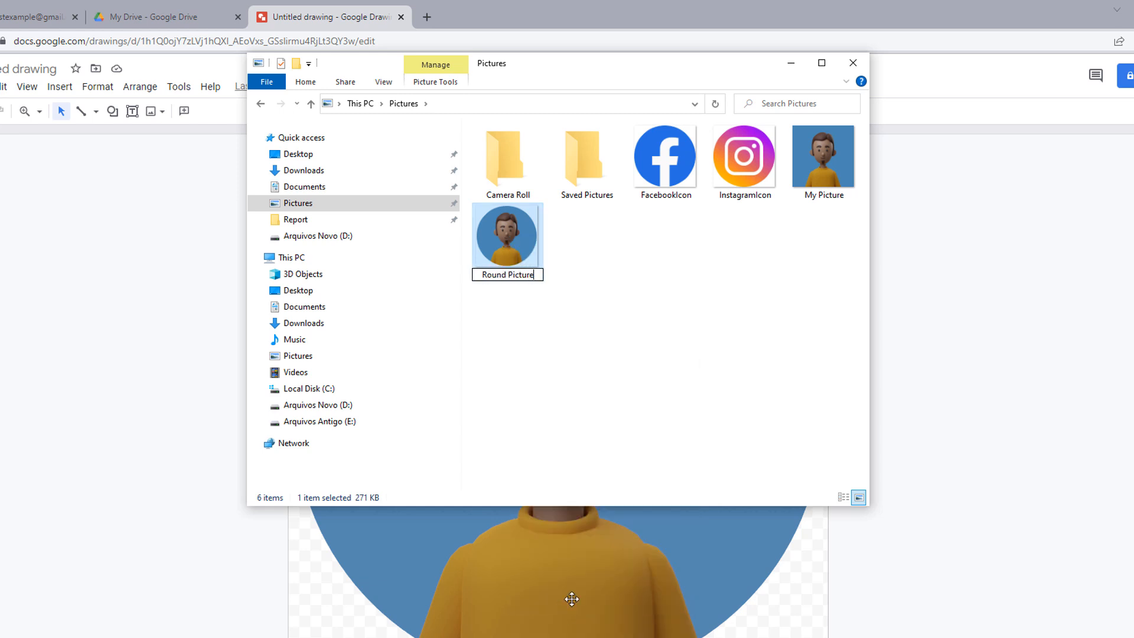
key("Return")
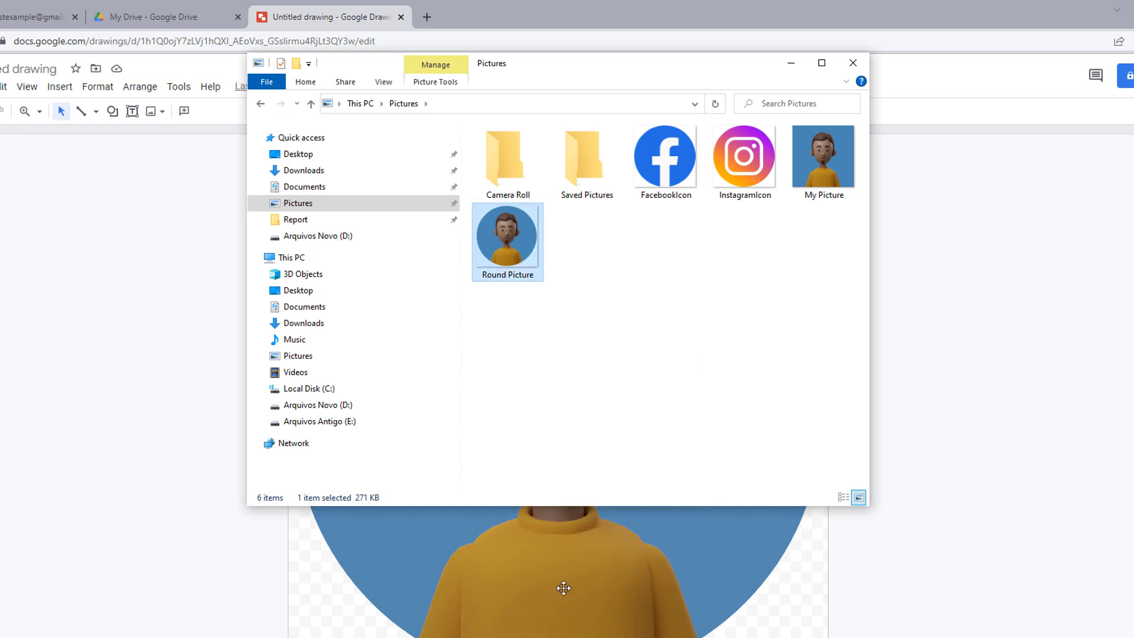
Return to the browser, close the drawing, and move the Untitled drawing file in My Drive to the trash.
left_click(719, 20)
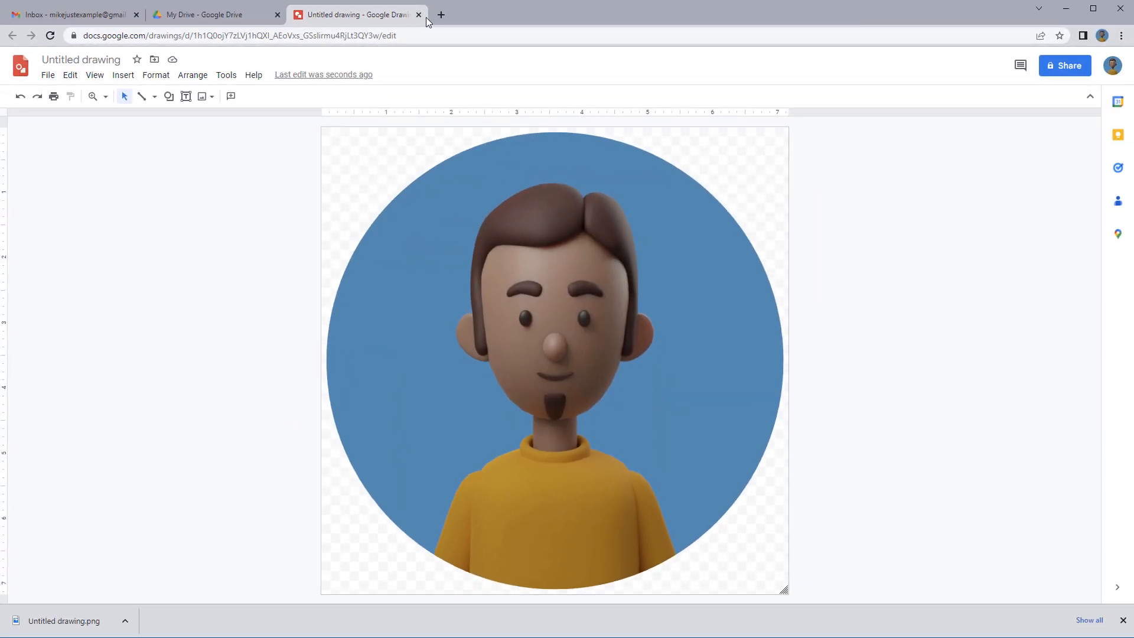
left_click(419, 15)
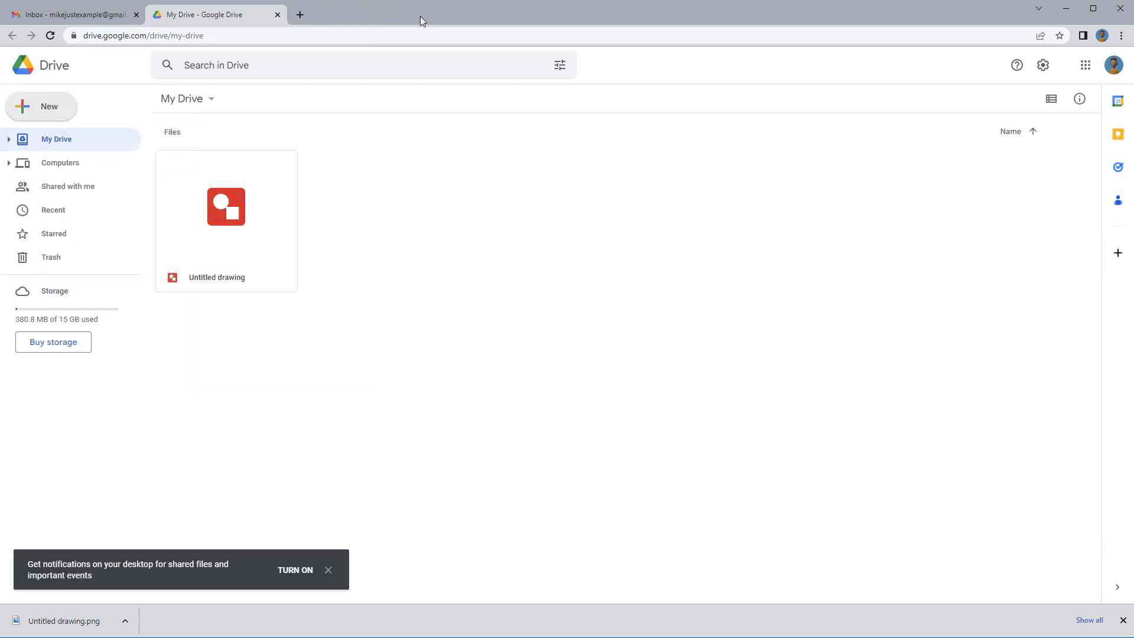
left_click(251, 215)
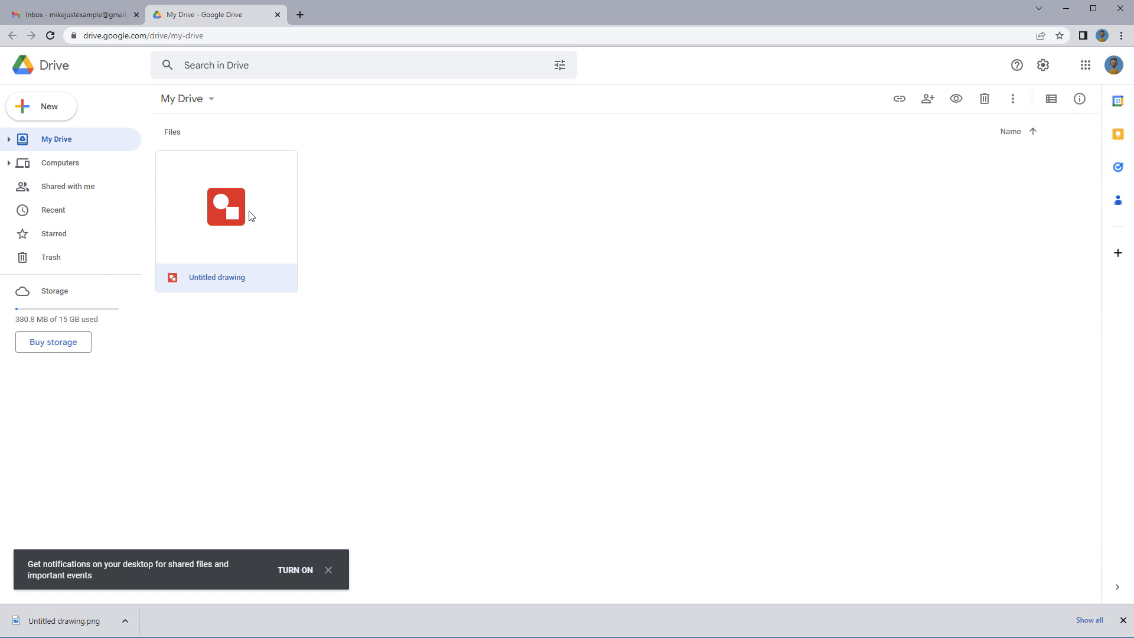
key("Delete")
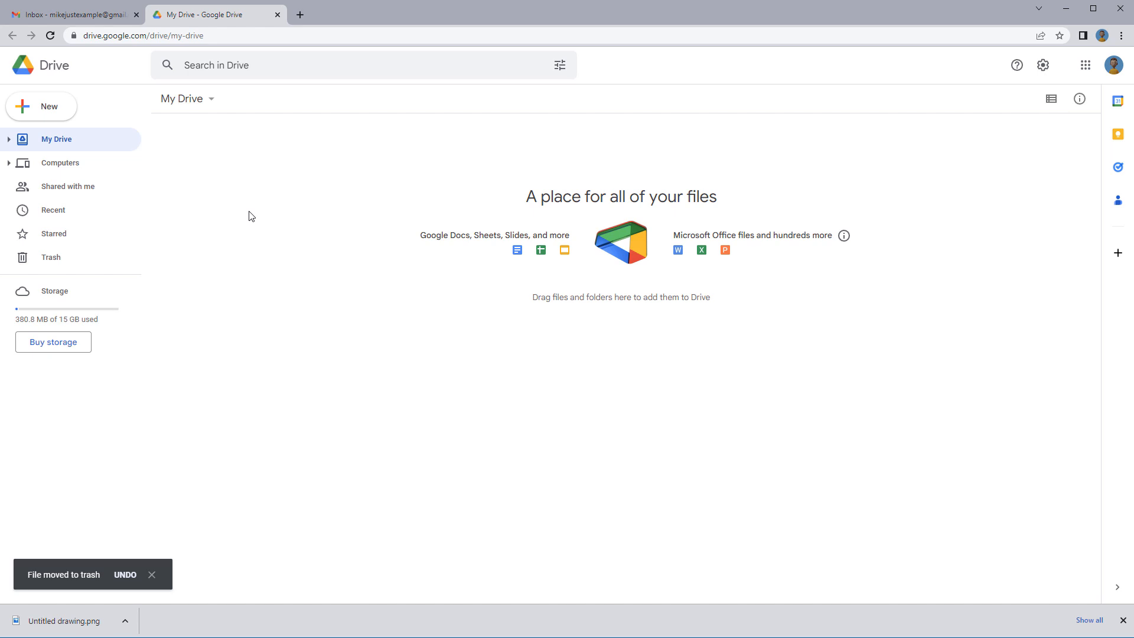
Close the Drive page, open Gmail's full settings and go to the Signature section of the general settings.
left_click(277, 15)
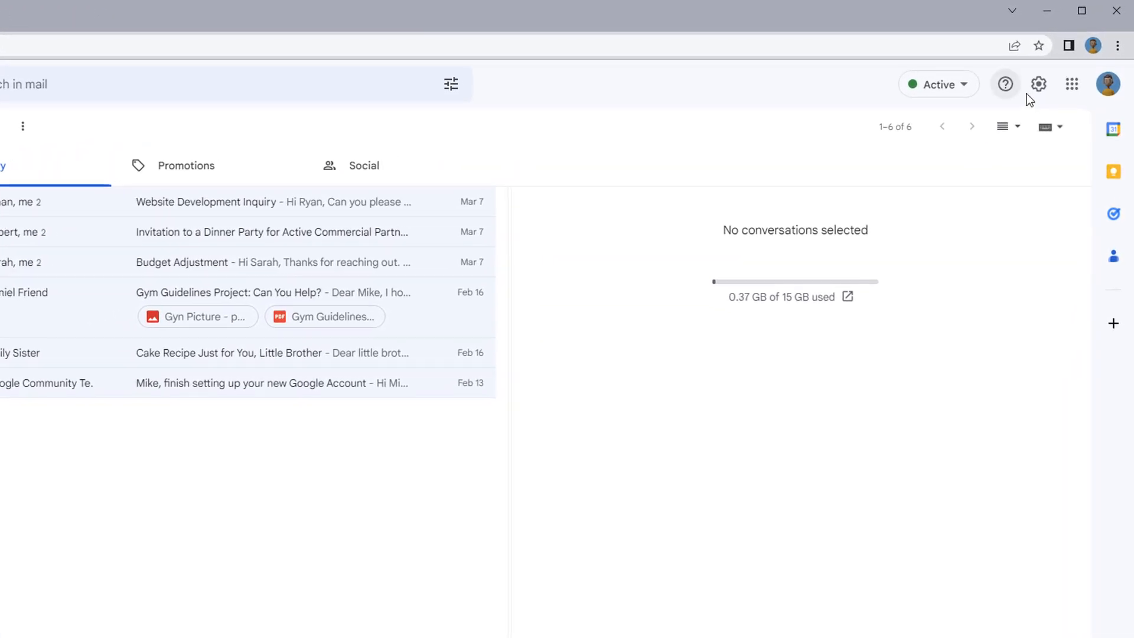
left_click(1035, 92)
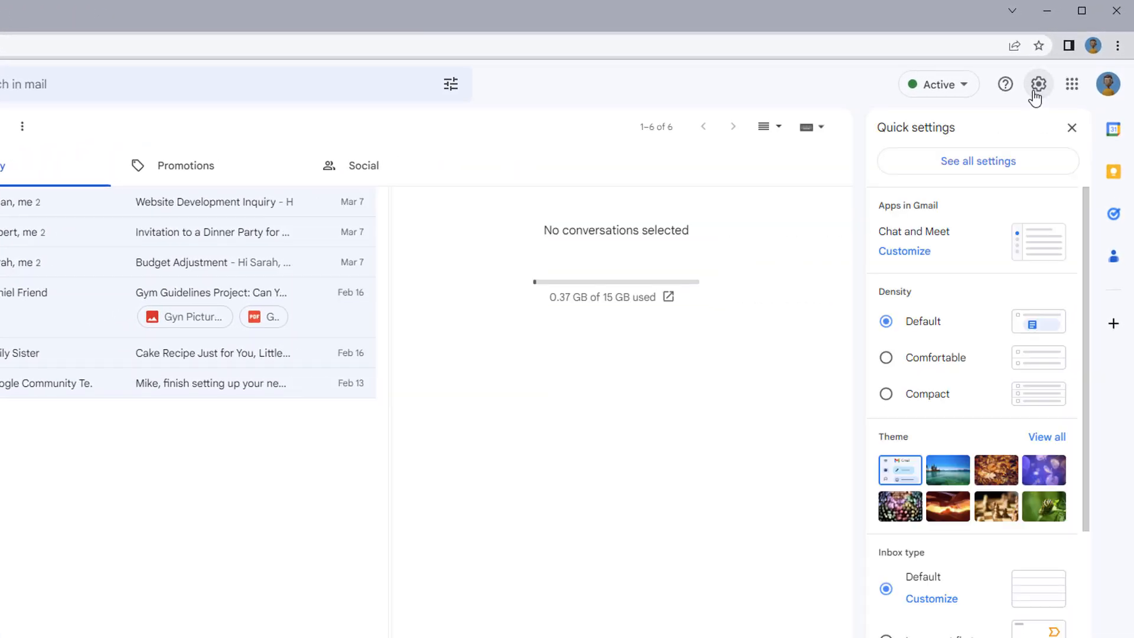
left_click(986, 171)
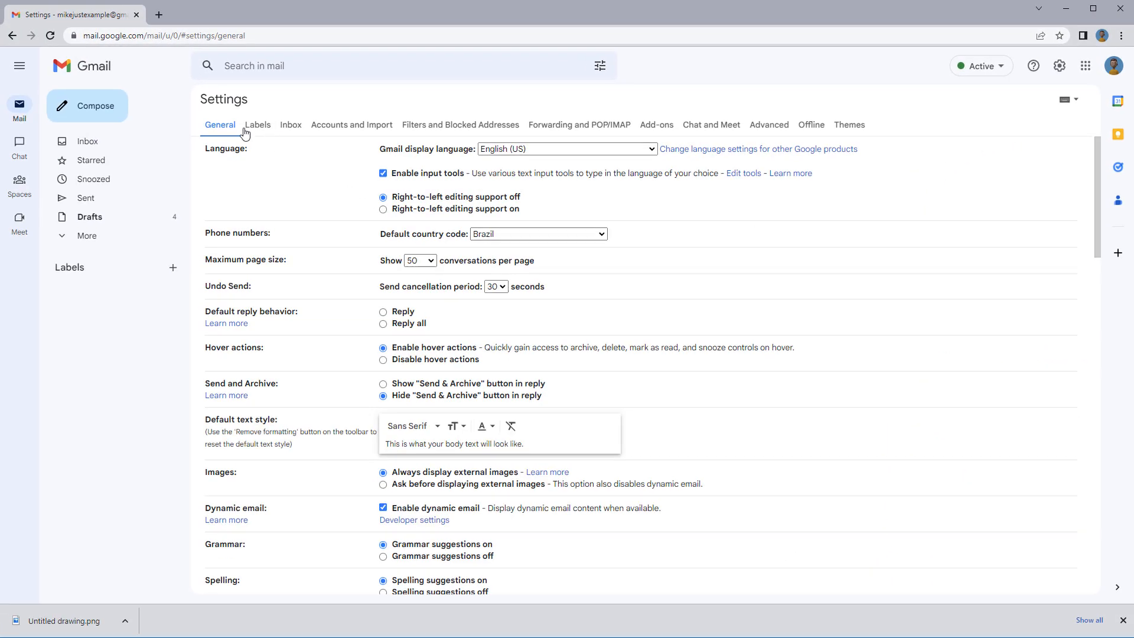
scroll(310, 200, "down", 9)
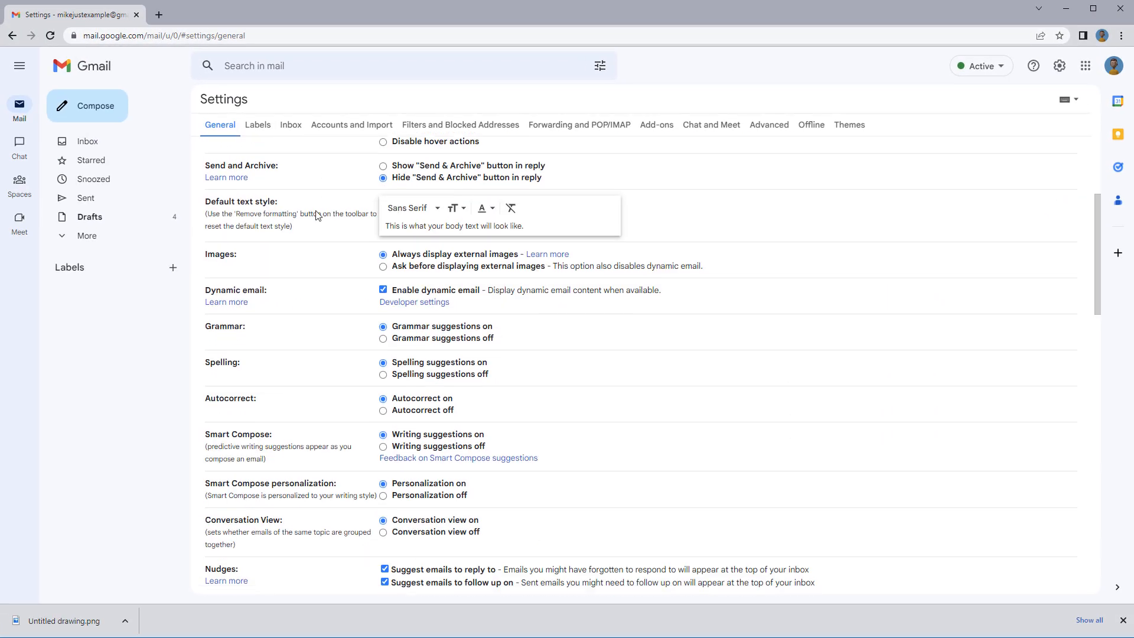
scroll(319, 218, "down", 10)
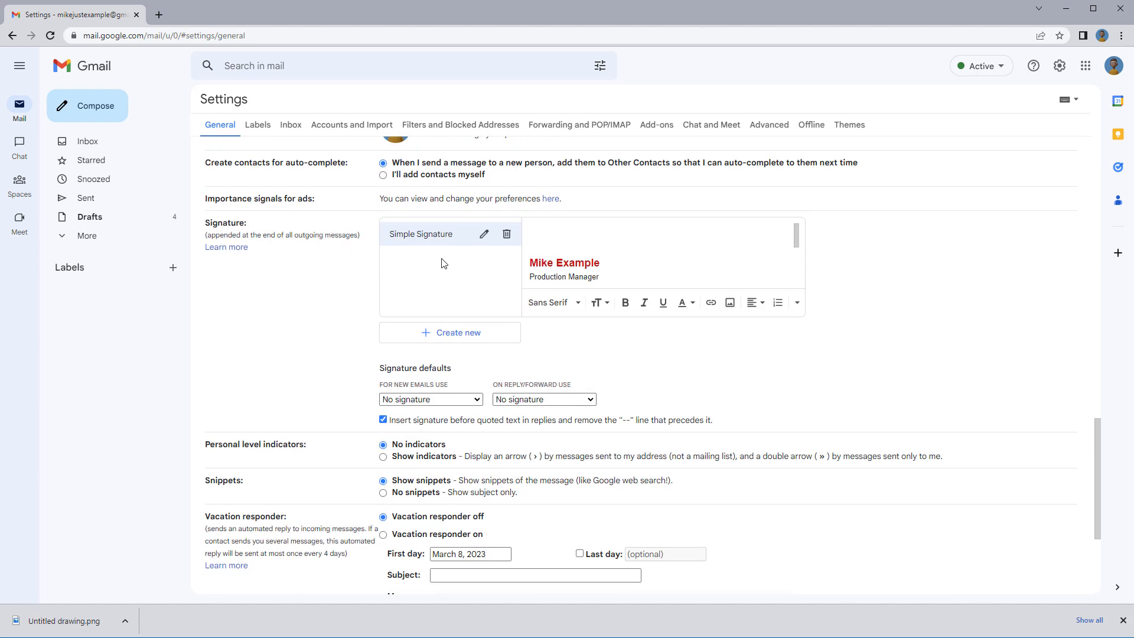
scroll(443, 270, "up", 1)
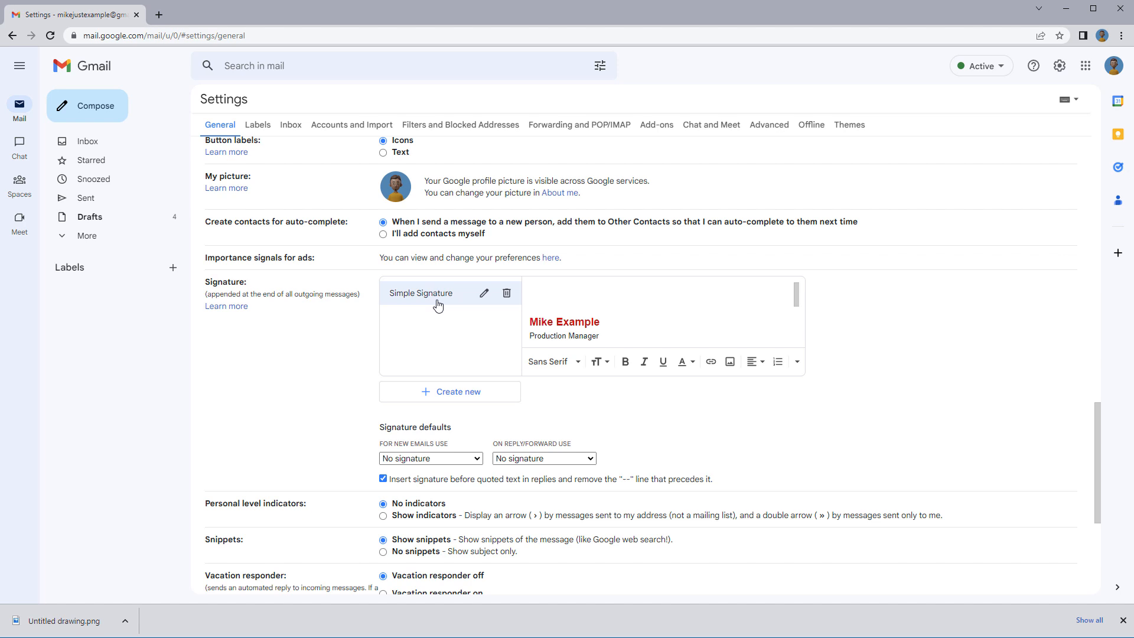
Create a new signature named Professional Signature.
left_click(454, 395)
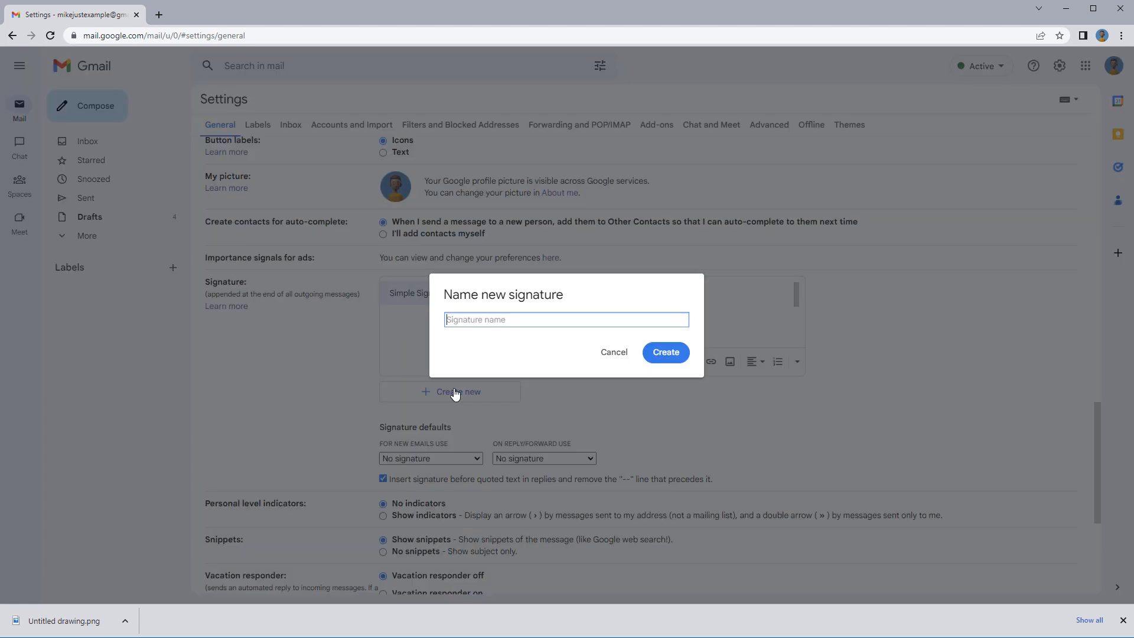
type("Professional Signature")
left_click(666, 353)
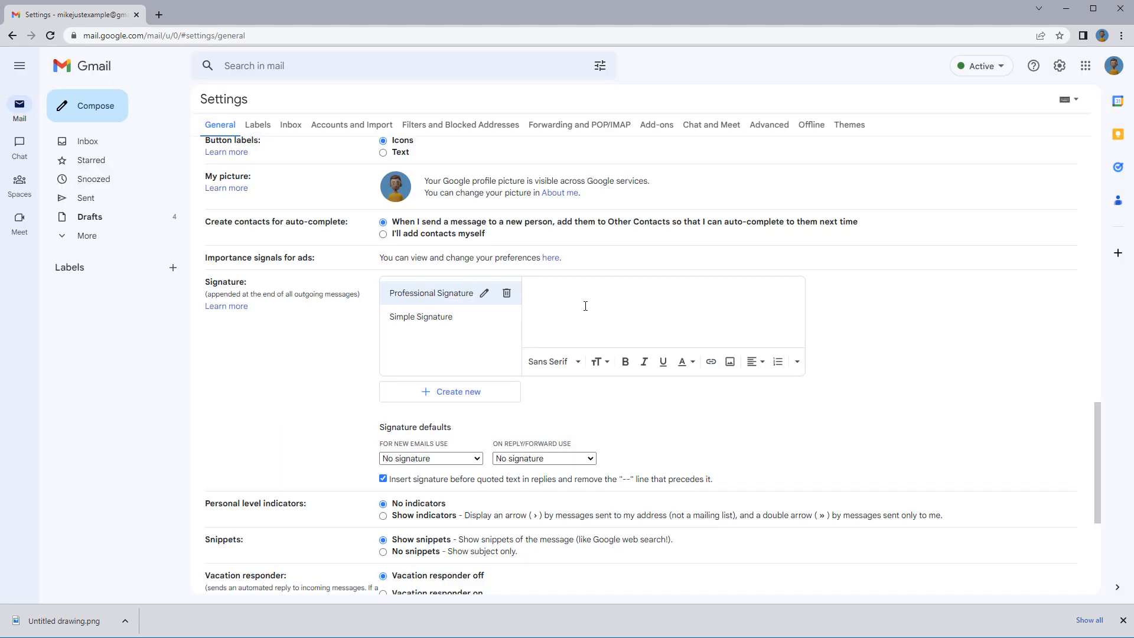
Upload the Round Picture image from the Pictures folder into the Professional Signature and set its size to Small.
left_click(730, 361)
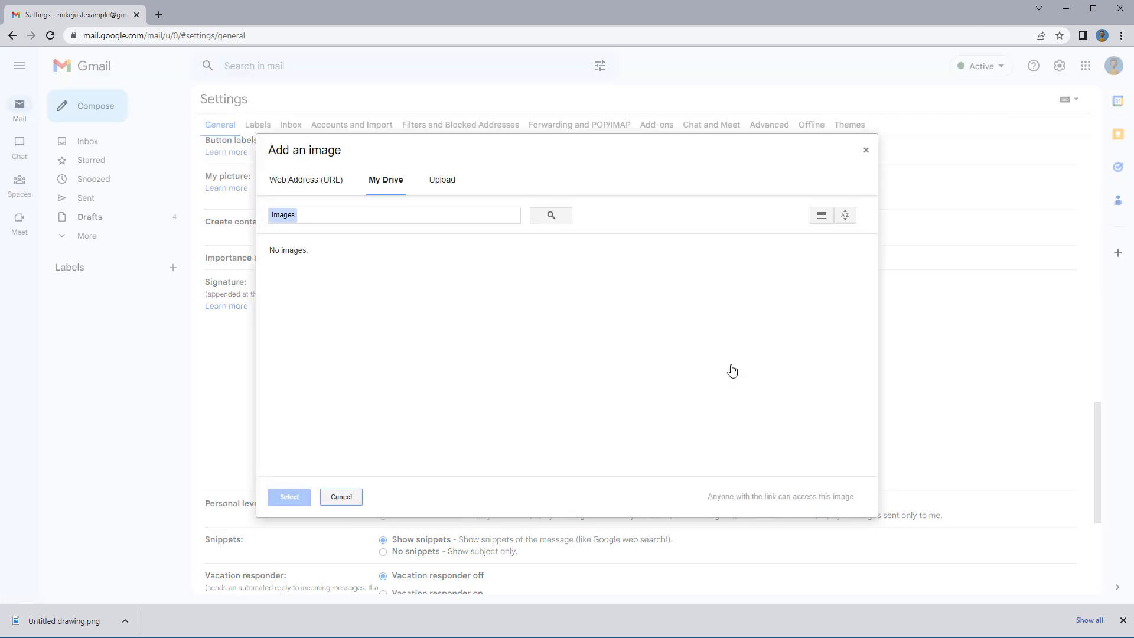
left_click(444, 183)
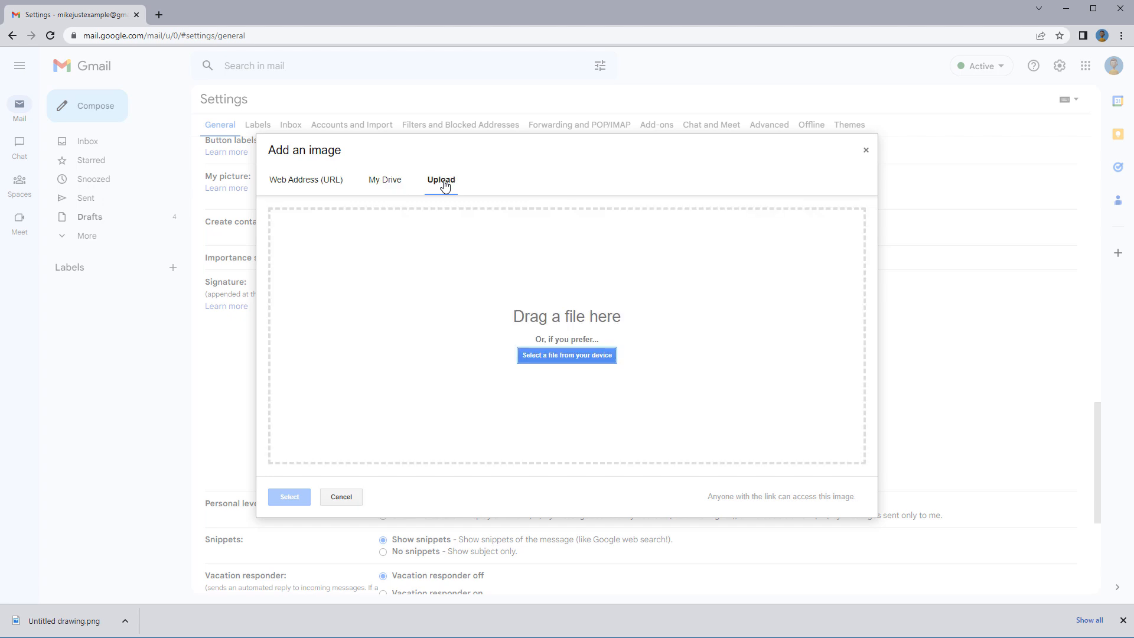
left_click(582, 354)
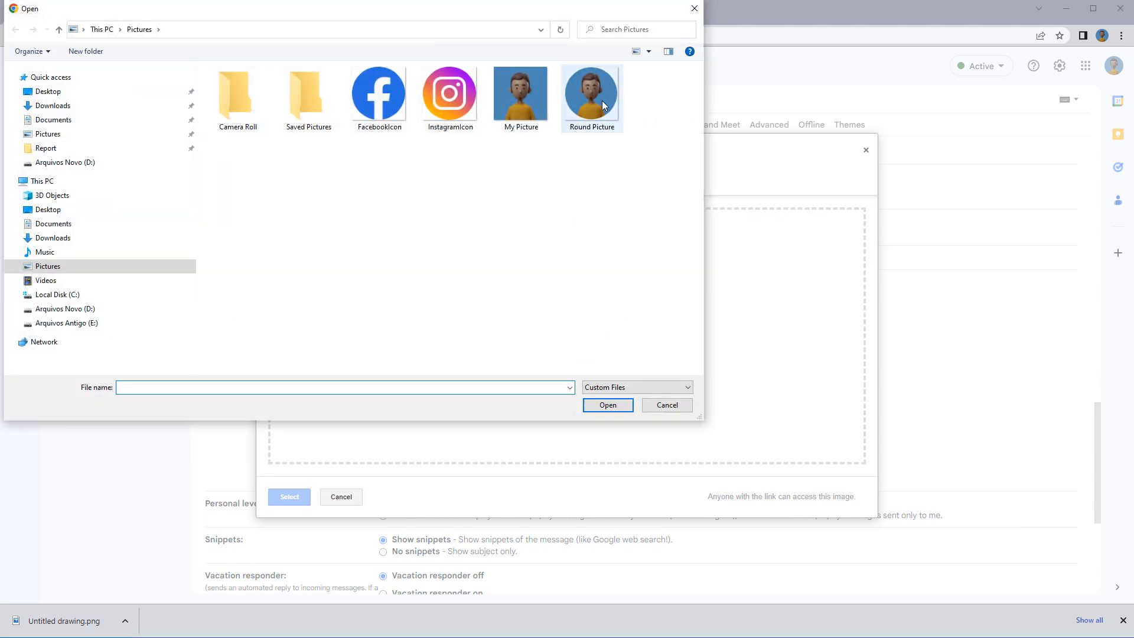
left_click(602, 121)
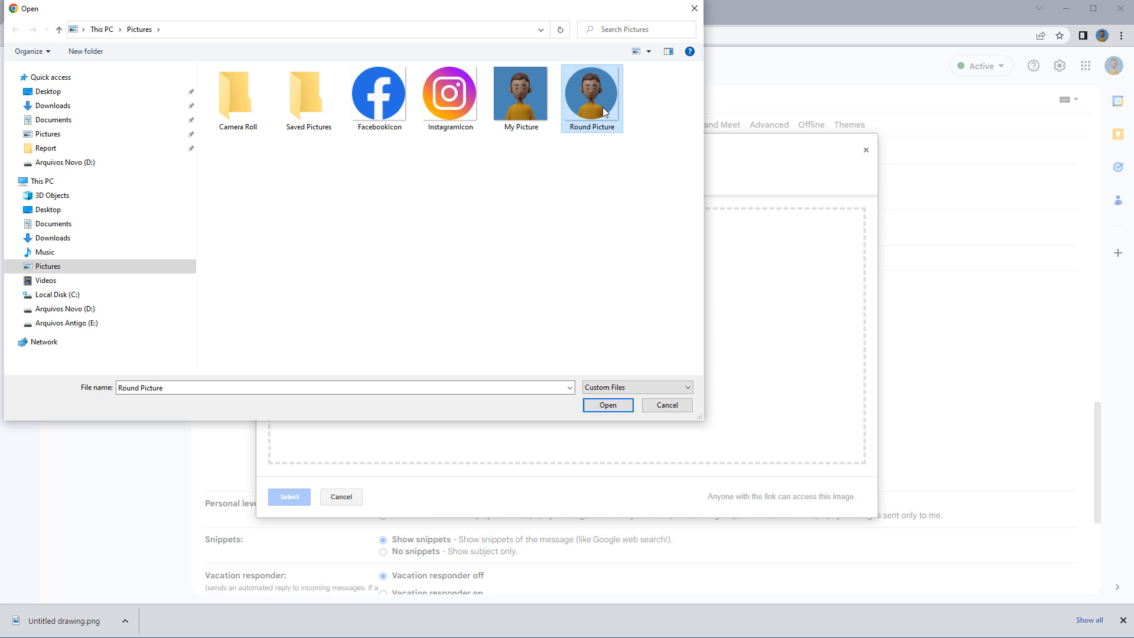
left_click(608, 407)
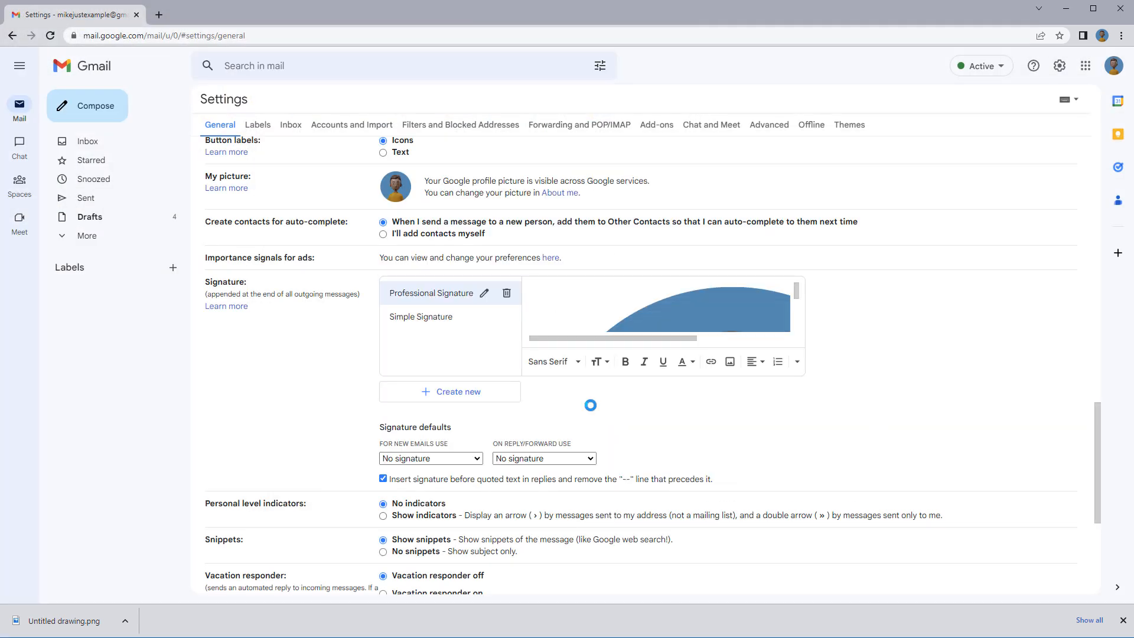
left_click(688, 306)
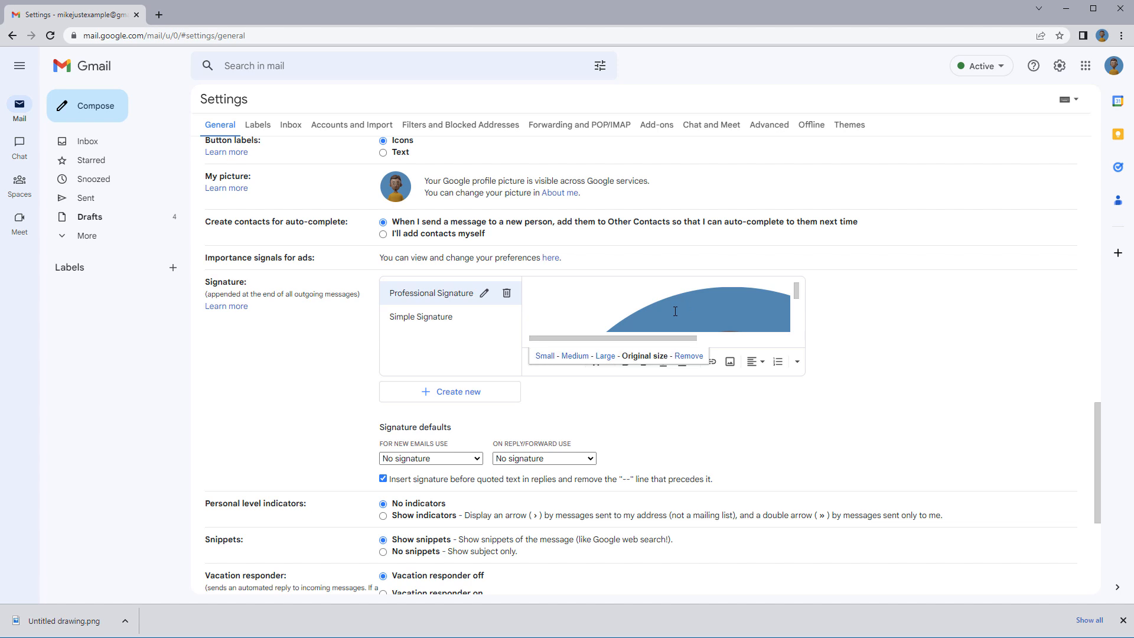
left_click(548, 357)
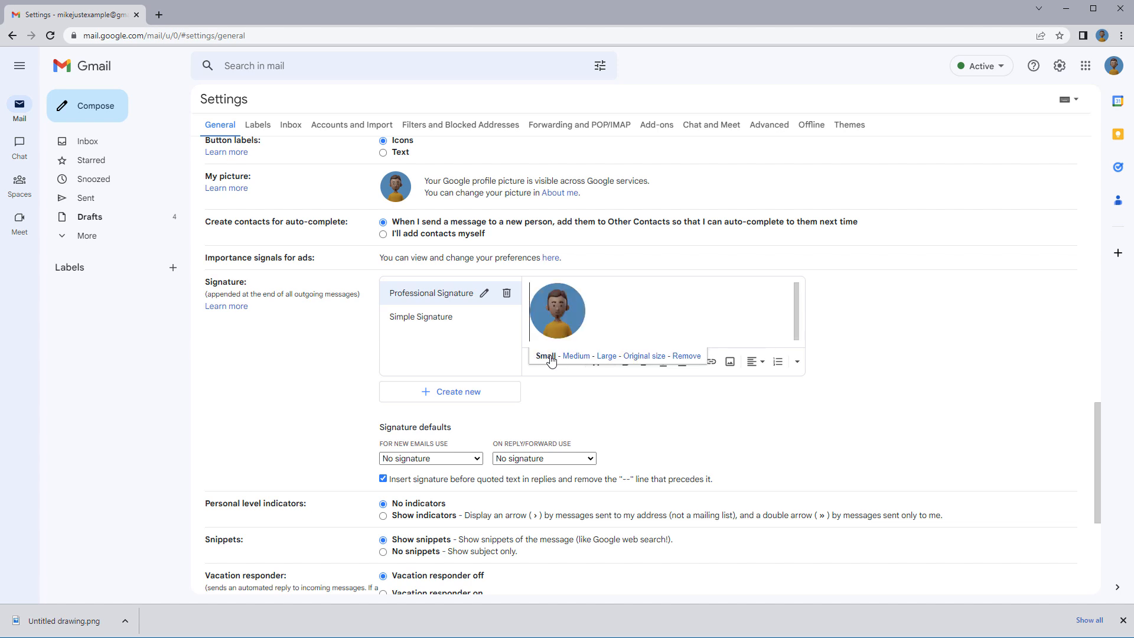
Add the sender's full name beside the picture in the signature and the job title Project Manager on the line below.
left_click(597, 313)
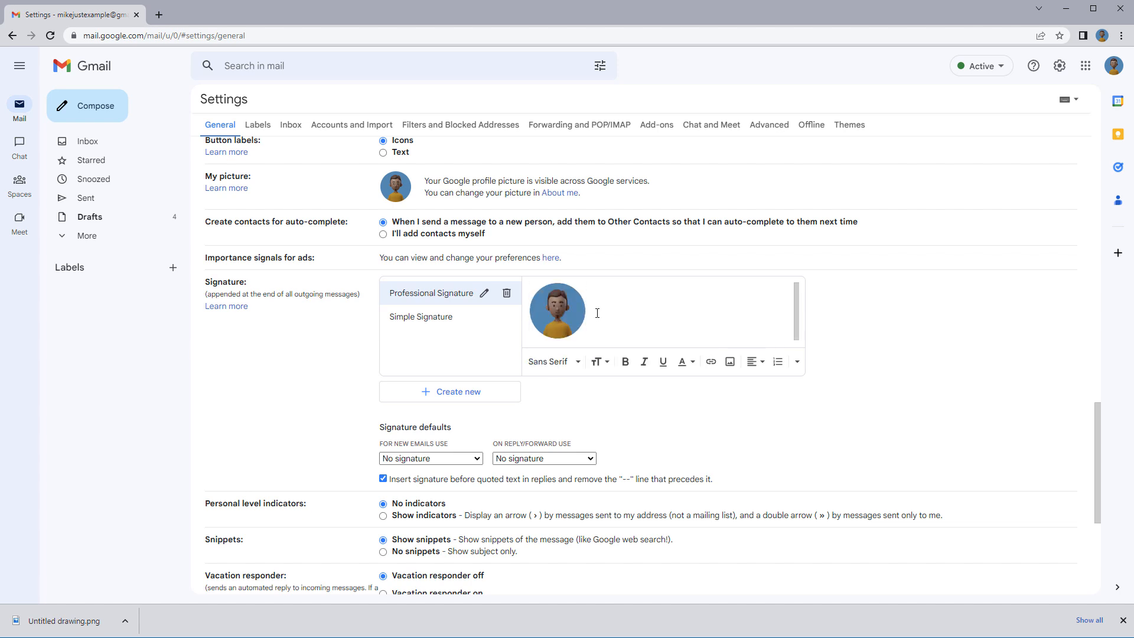
type("Mike Example")
key("Return")
type("Project Ma")
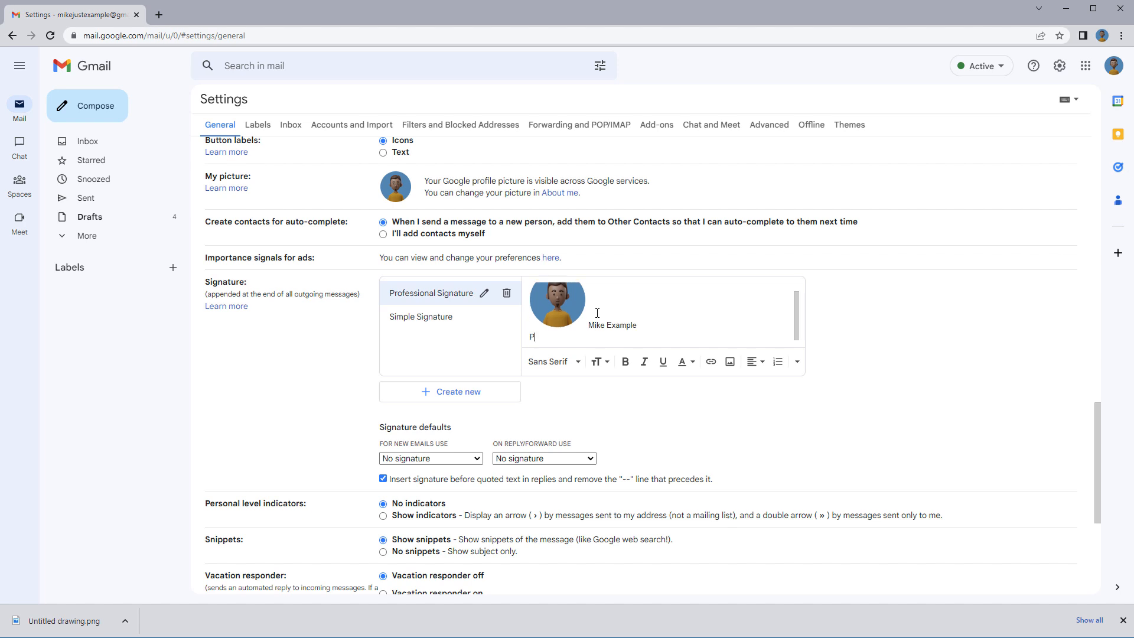
type("nager")
scroll(672, 331, "up", 1)
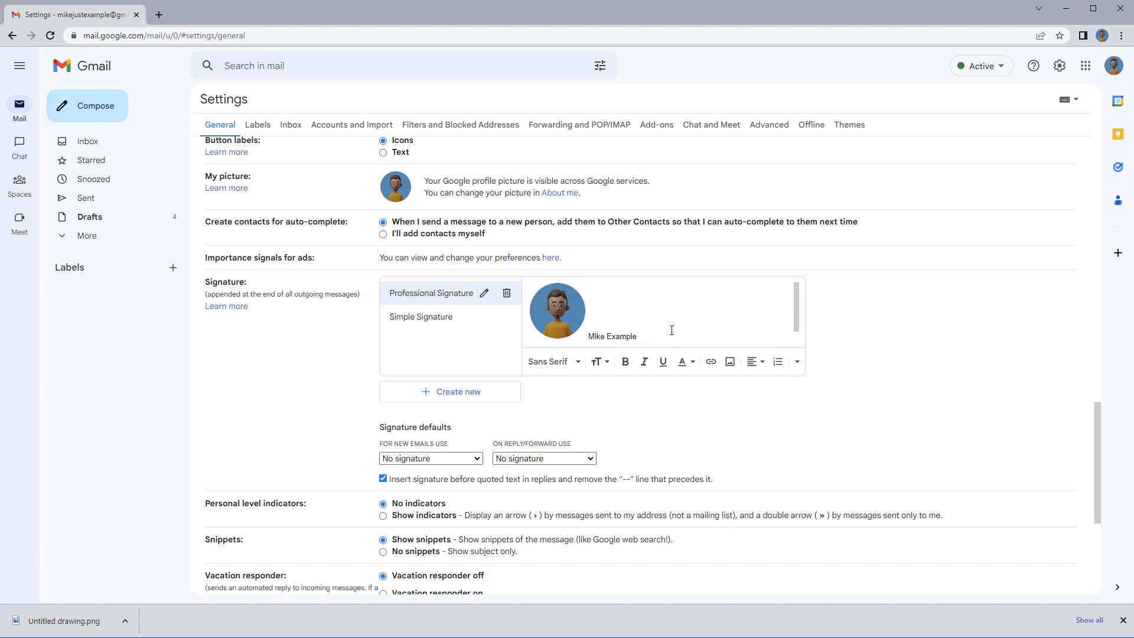
scroll(672, 330, "down", 1)
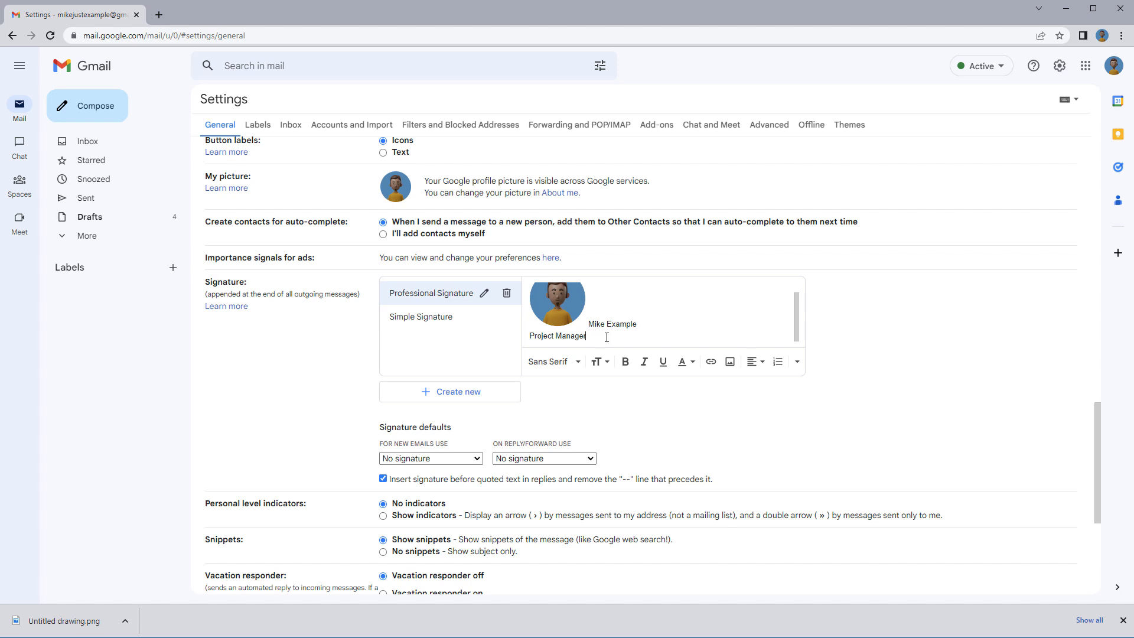
Delete the picture and all text from the Professional Signature.
key("ctrl+a")
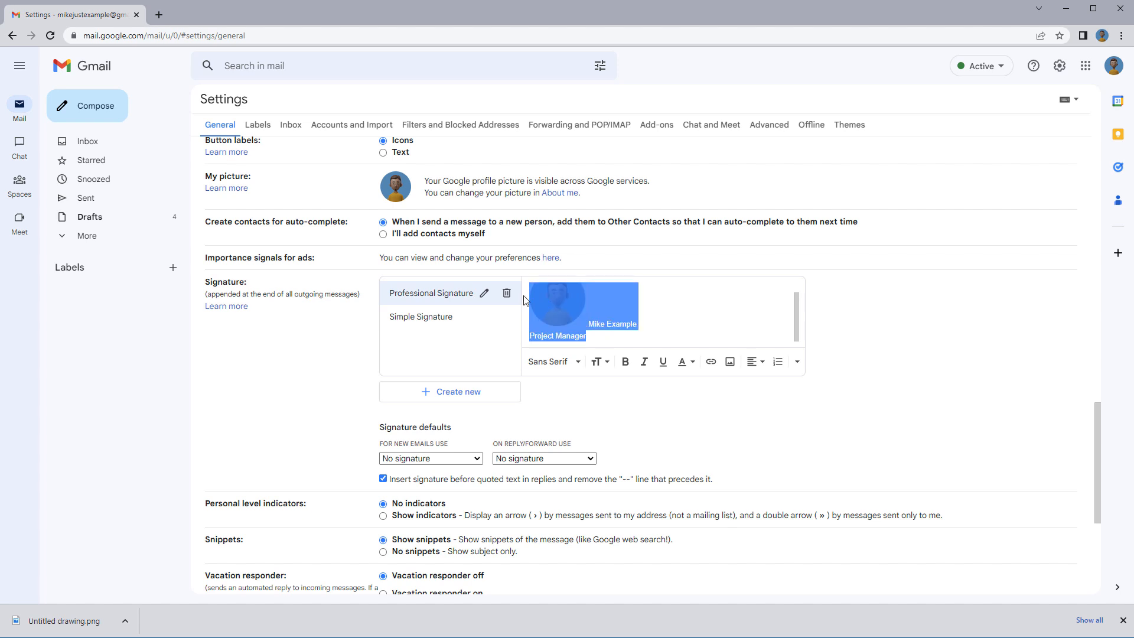
key("BackSpace")
scroll(565, 404, "up", 2)
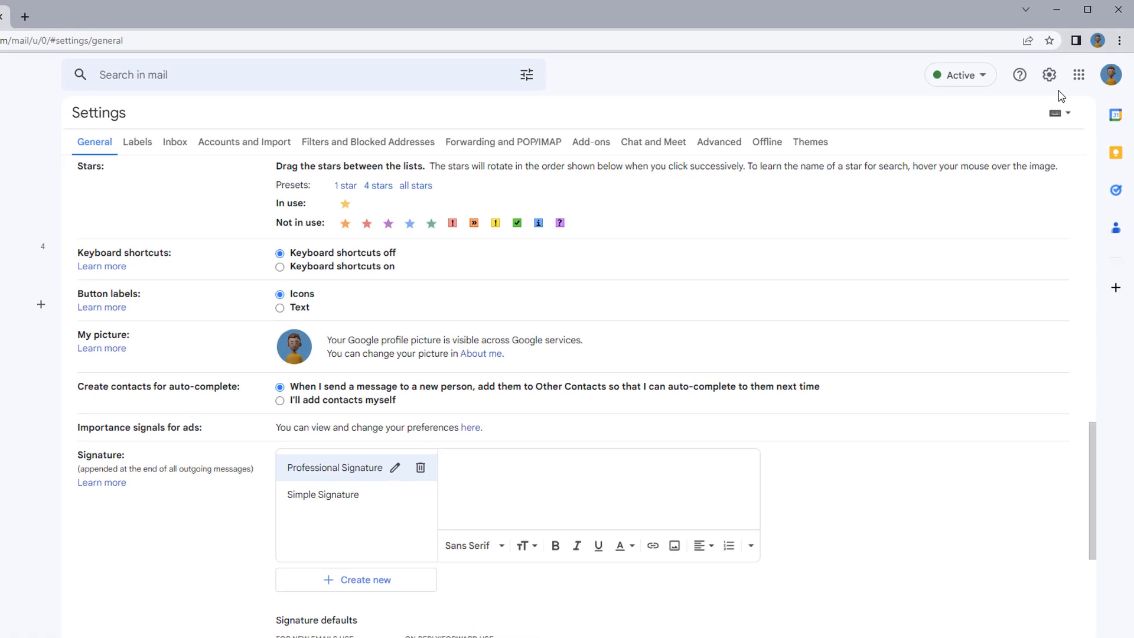
Open Google Drive and create a new blank Google Docs document.
left_click(1079, 74)
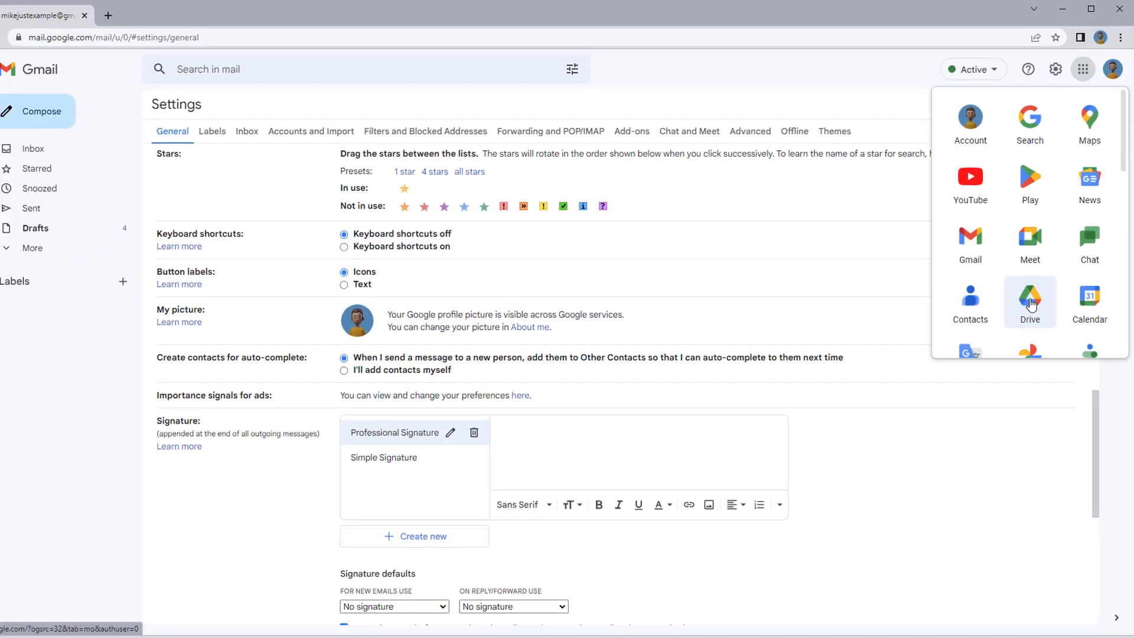
left_click(1031, 303)
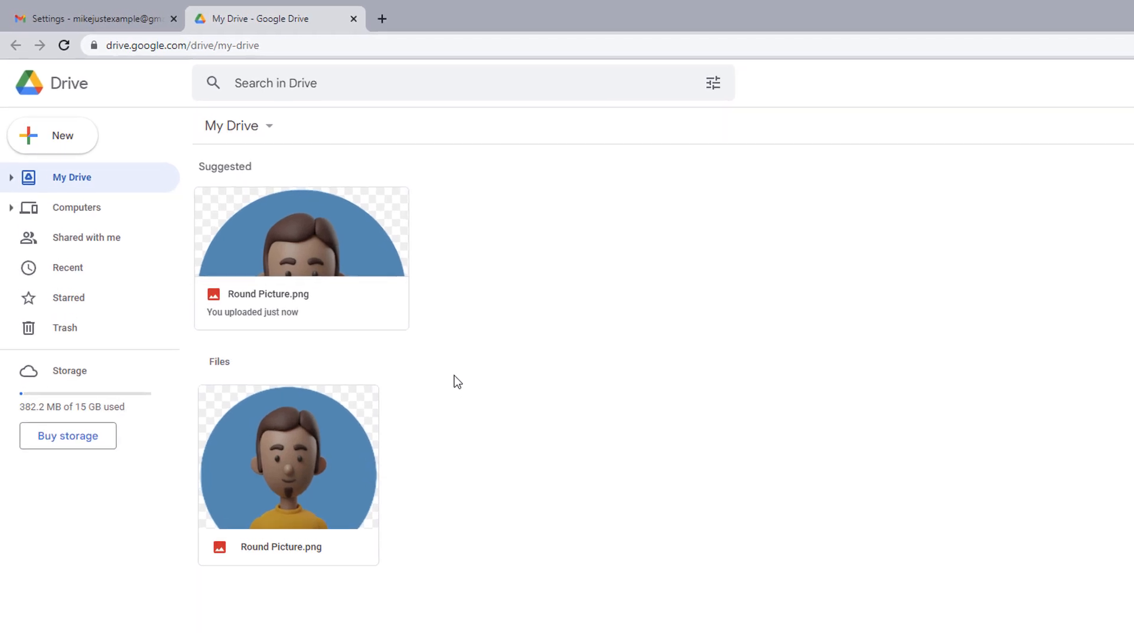
left_click(77, 144)
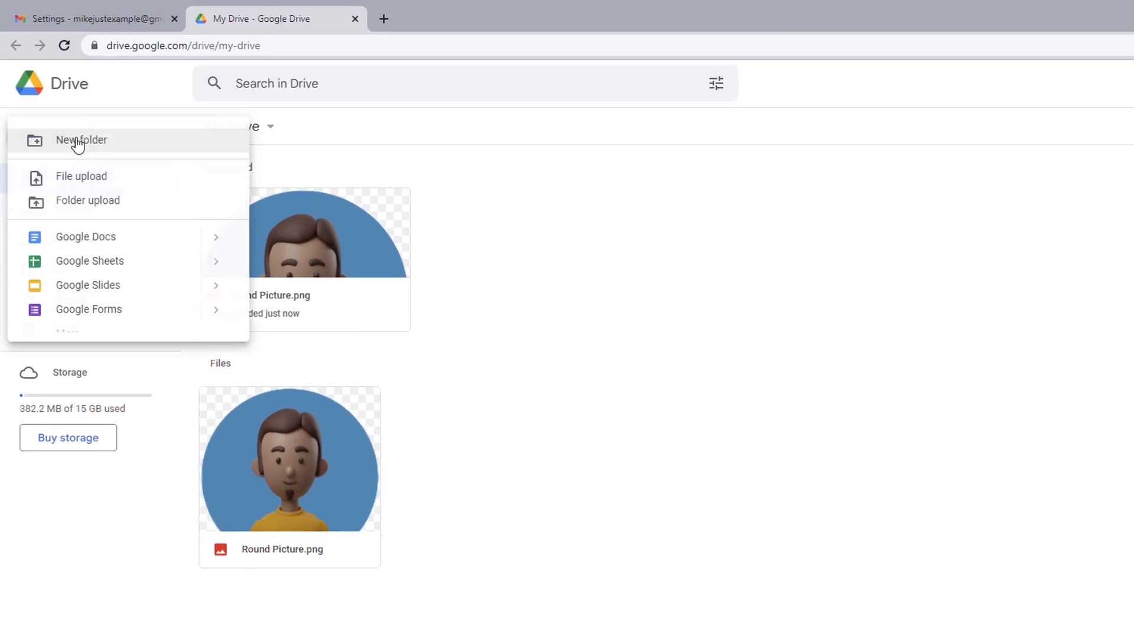
left_click(86, 239)
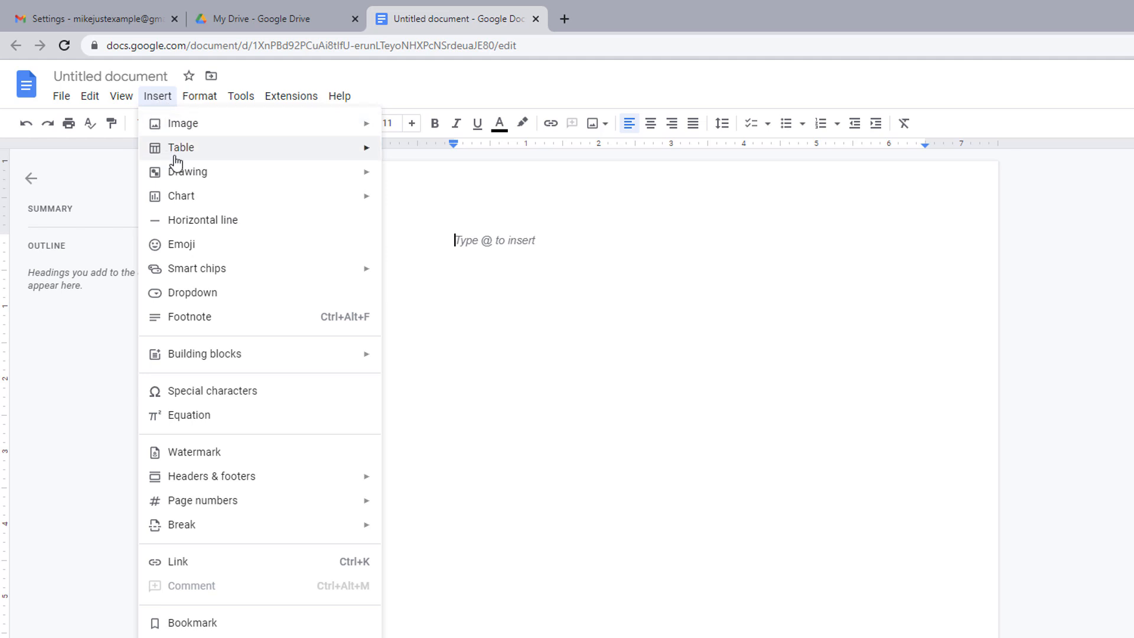
Insert a table with two columns and one row into the document.
mouse_move(173, 158)
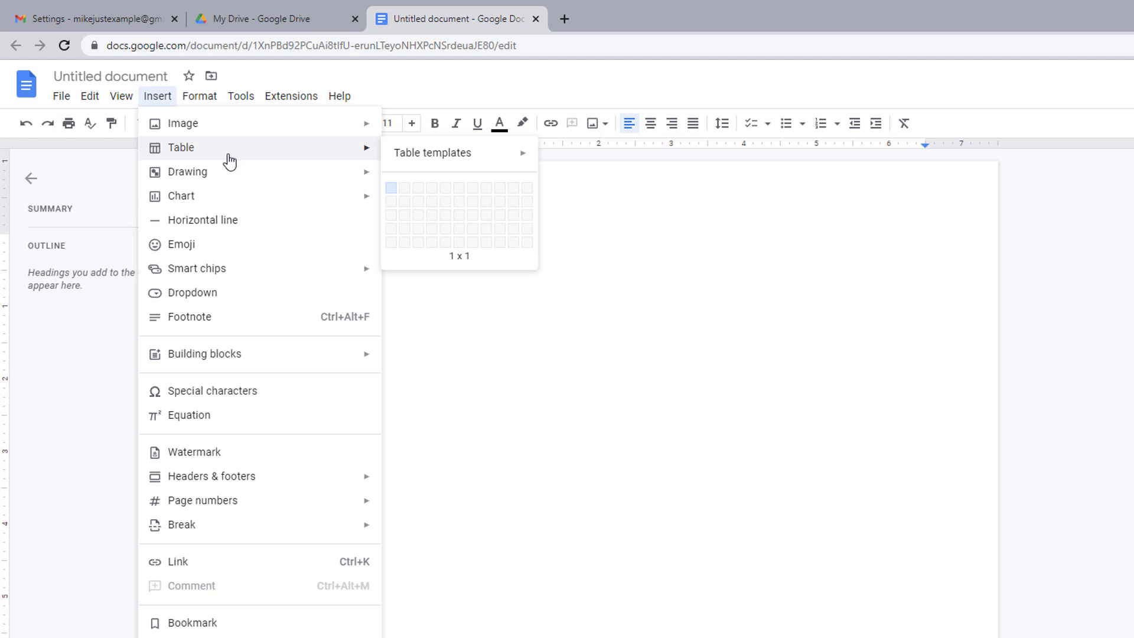
left_click(406, 188)
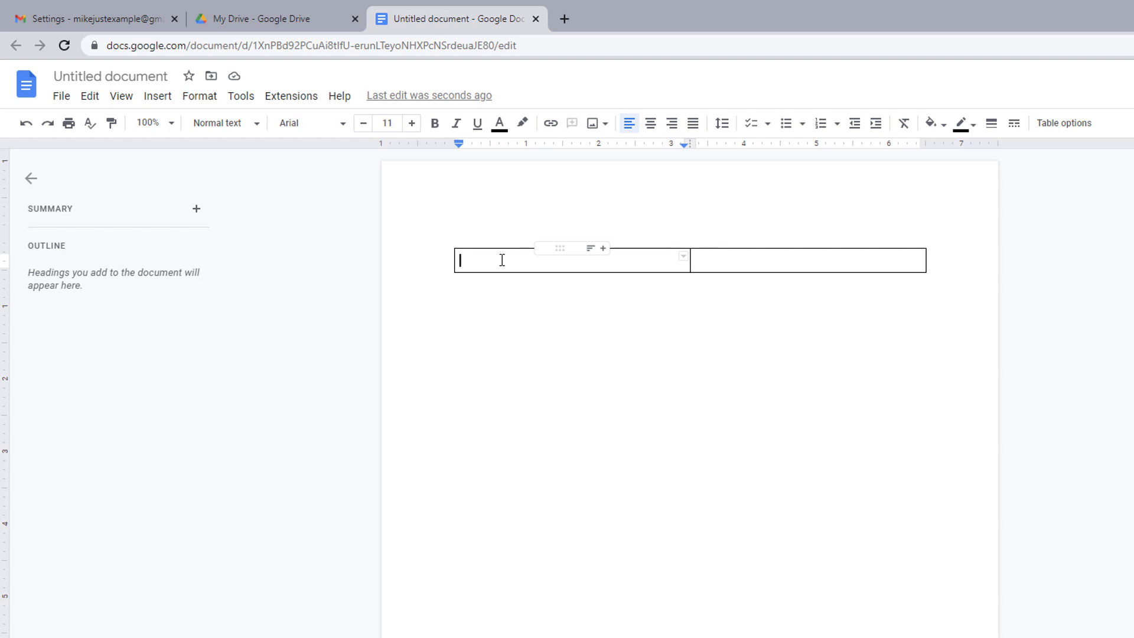
left_click(730, 267)
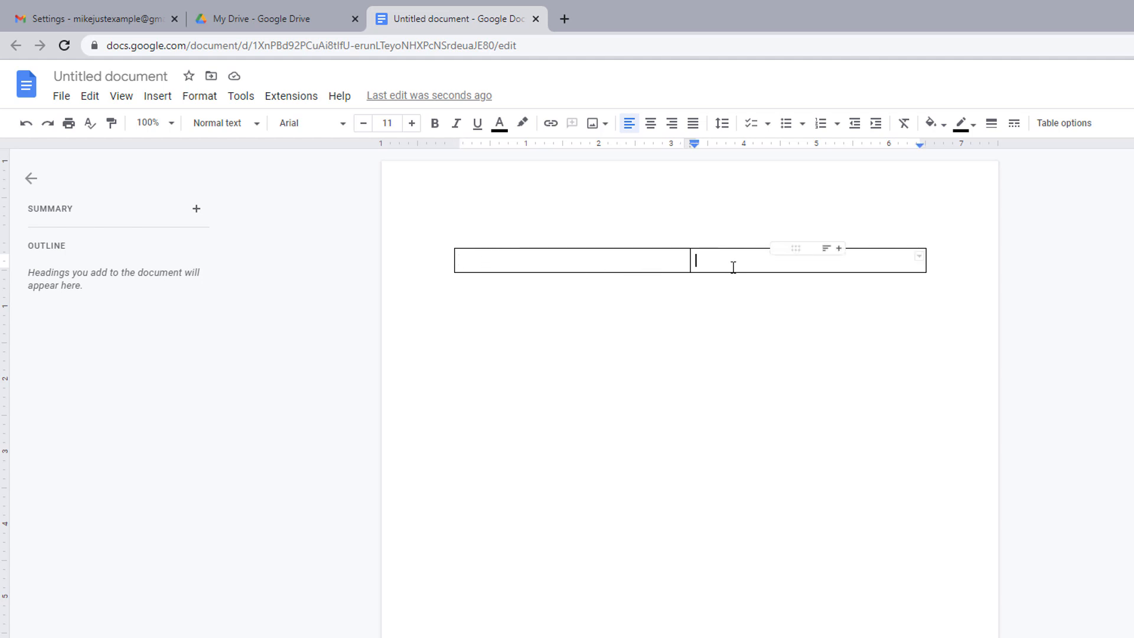
Insert the Round Picture image from the computer's Pictures folder into the table's left cell.
left_click(486, 260)
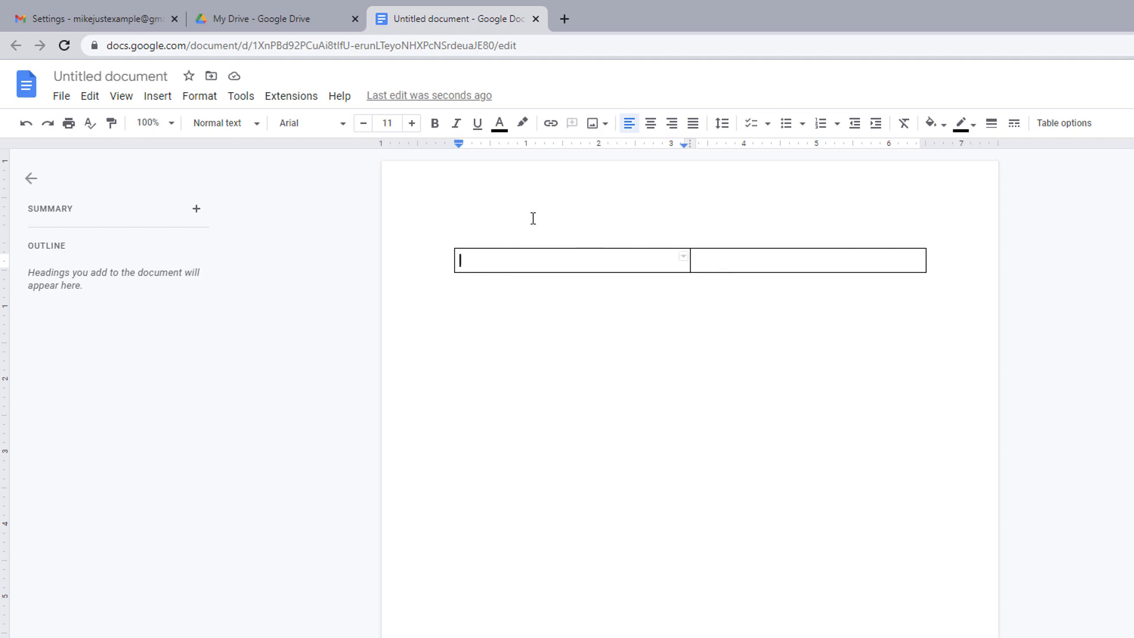
left_click(605, 129)
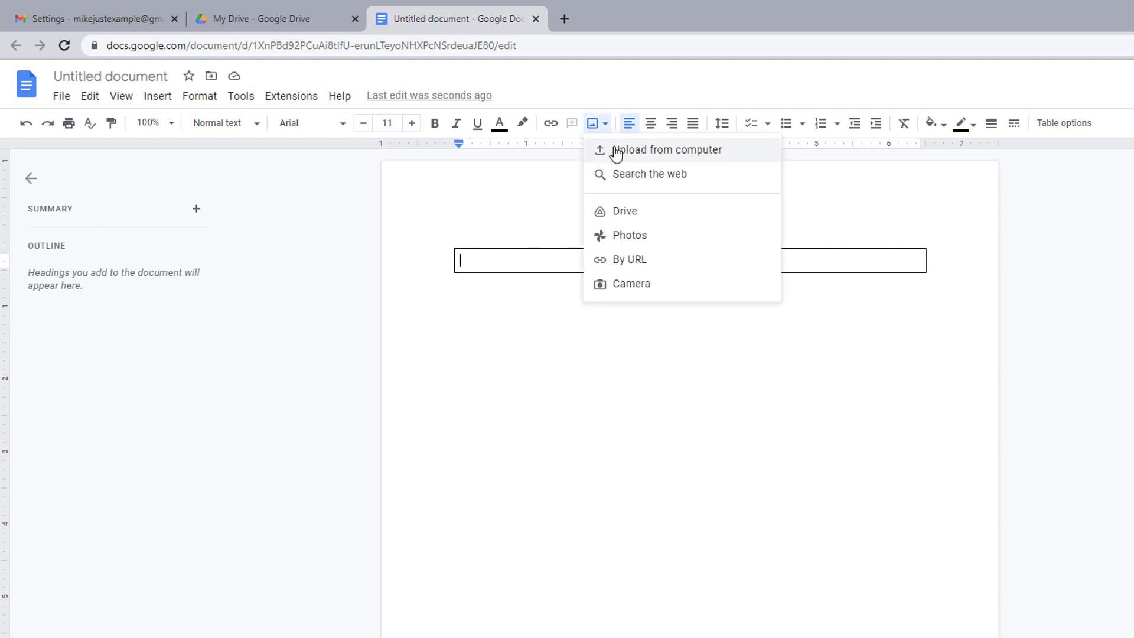
left_click(666, 153)
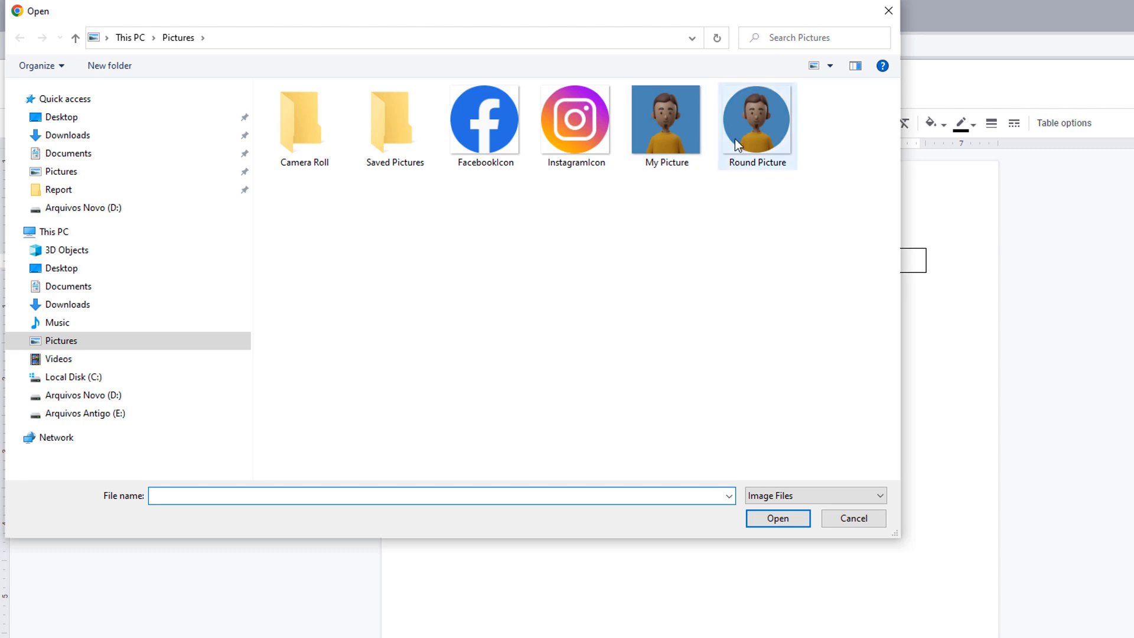
left_click(770, 141)
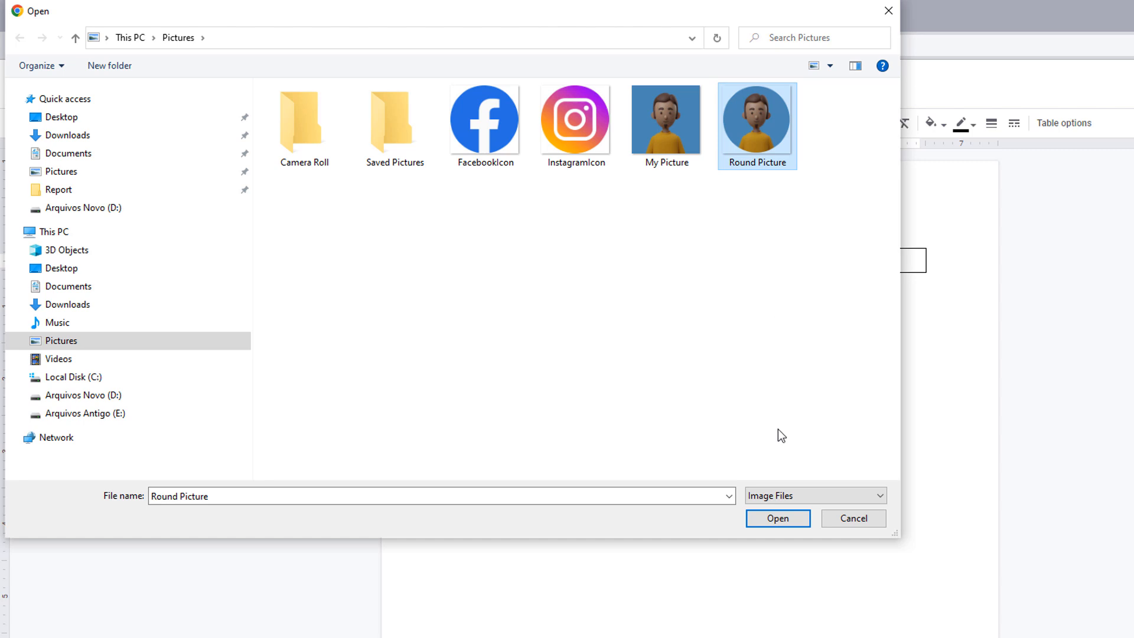
left_click(778, 518)
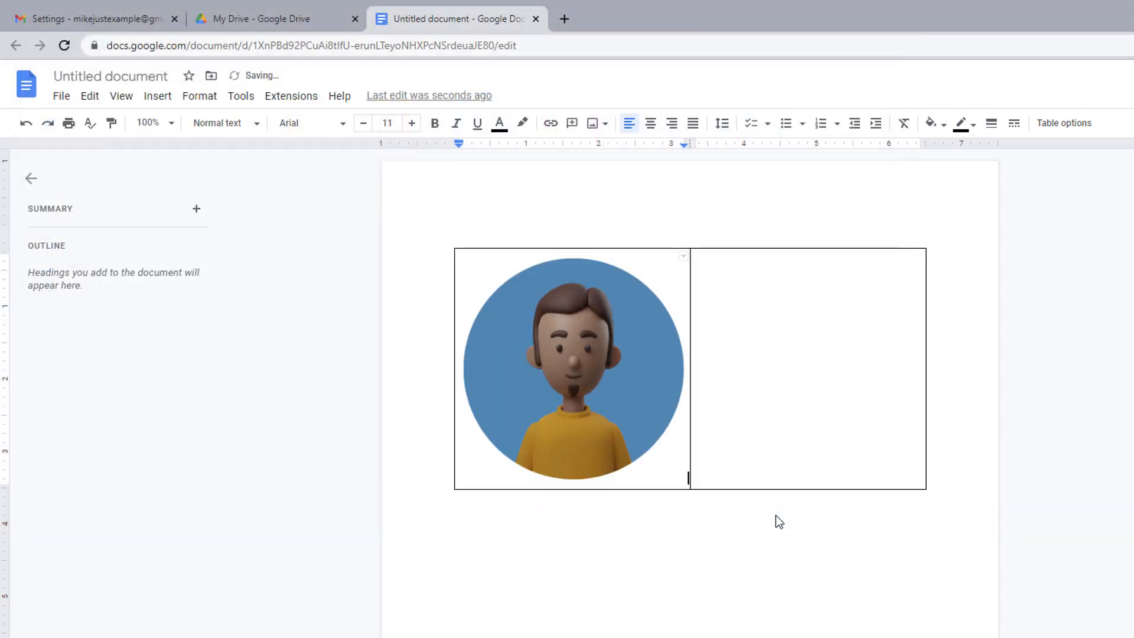
Shrink the round picture in the left cell proportionally to about a quarter of the cell's width.
left_click(641, 414)
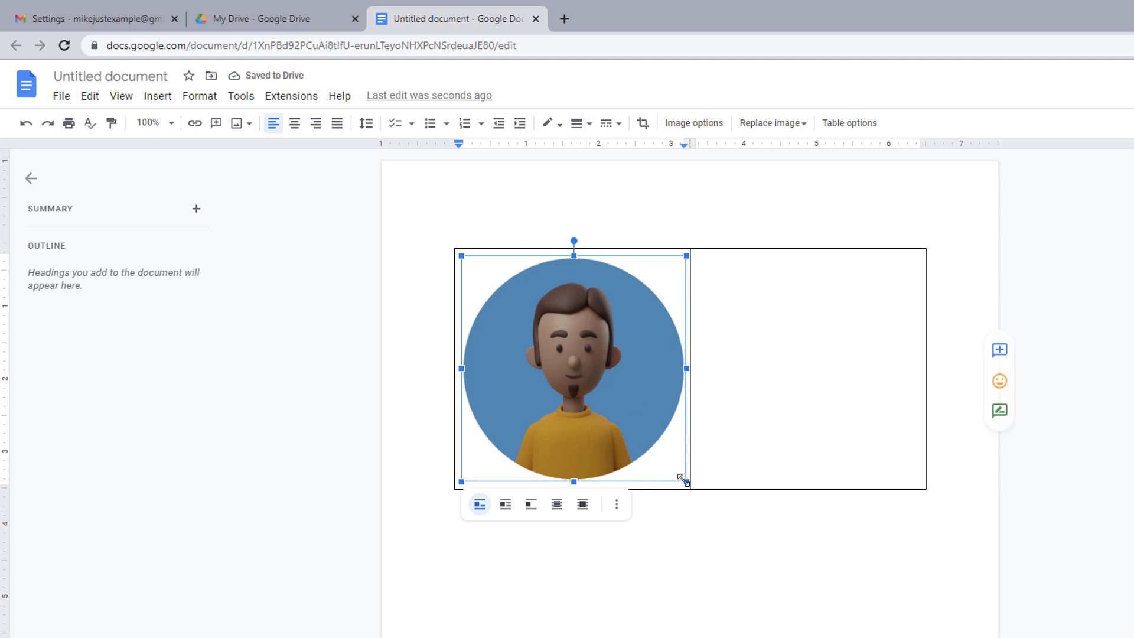
left_click_drag(682, 479, 521, 322)
left_click(541, 408)
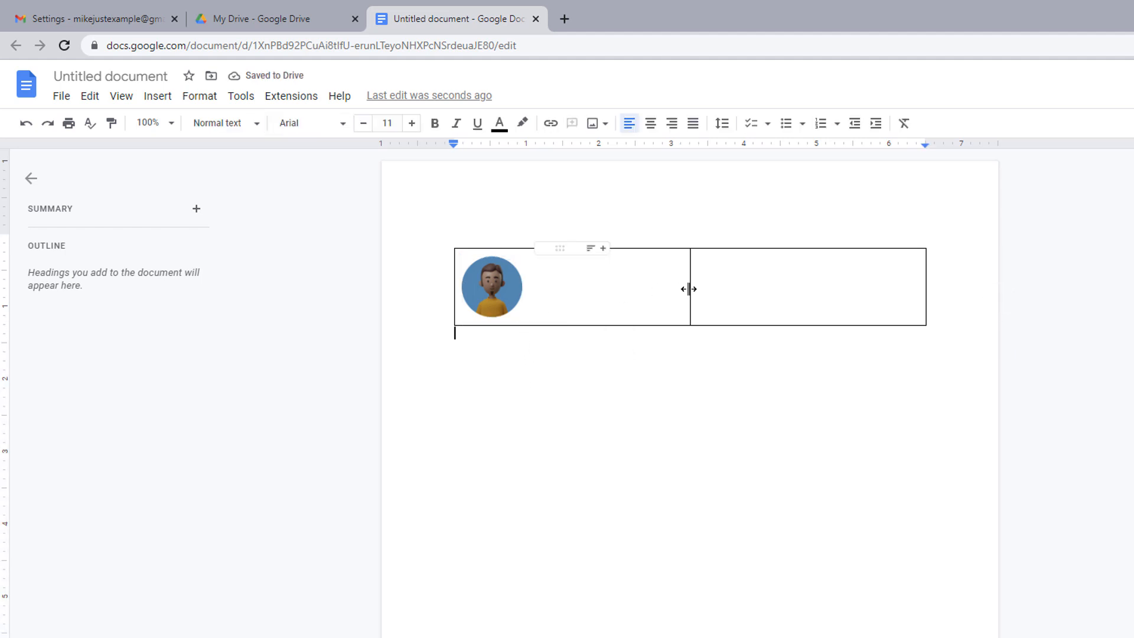
Narrow the table's left column to fit the picture and enter the full name and "Project Manager" on separate lines in the right cell.
left_click_drag(690, 288, 529, 289)
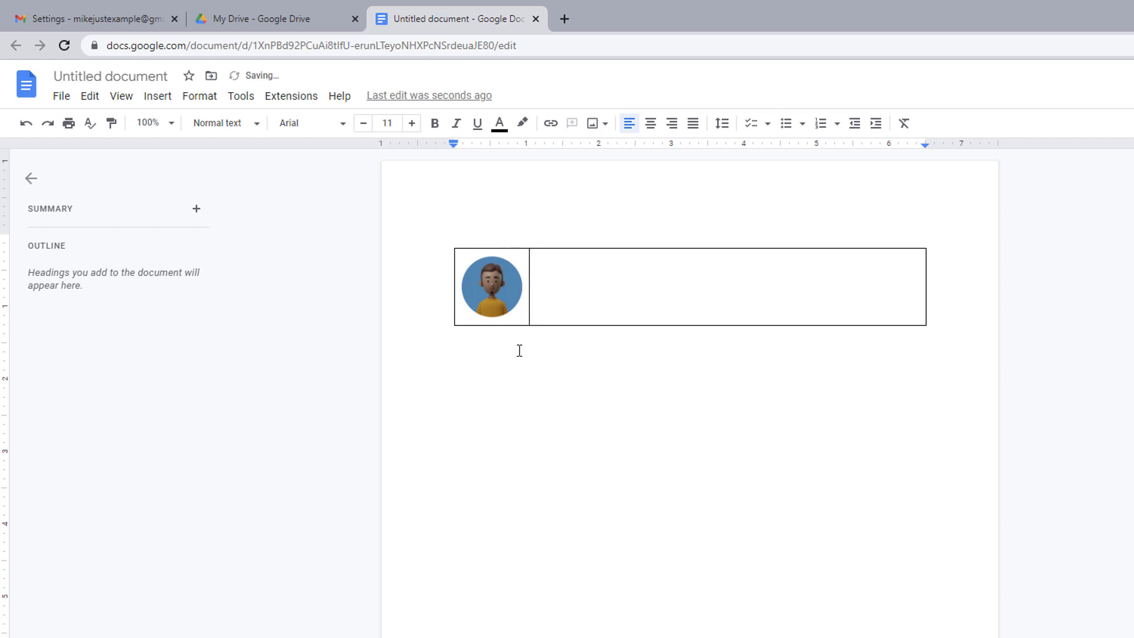
left_click(557, 274)
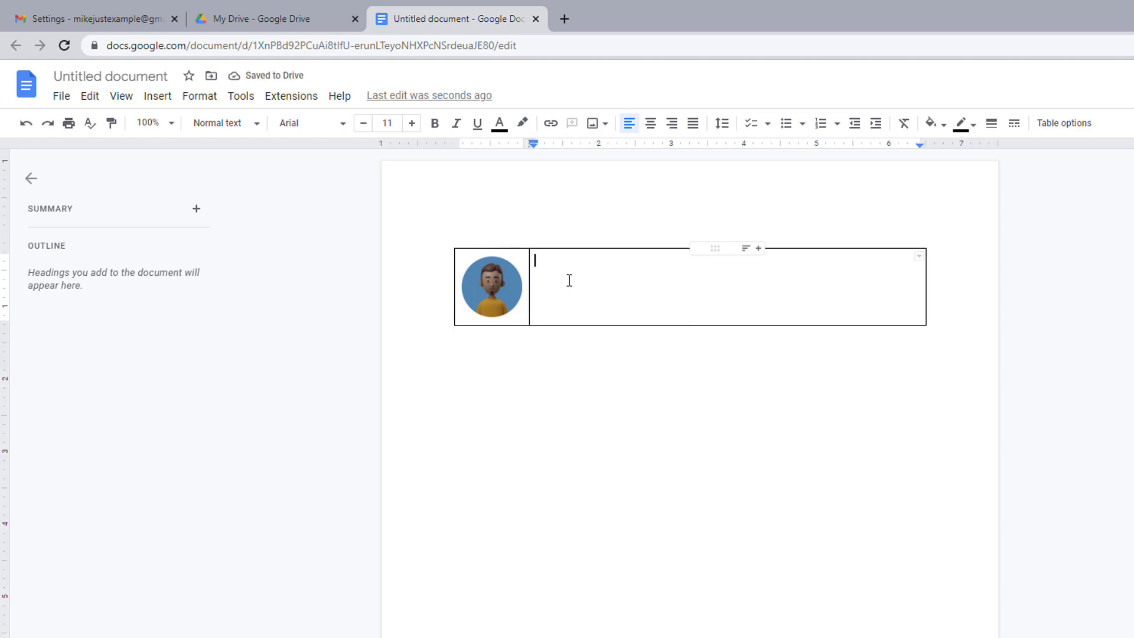
type("Mike ")
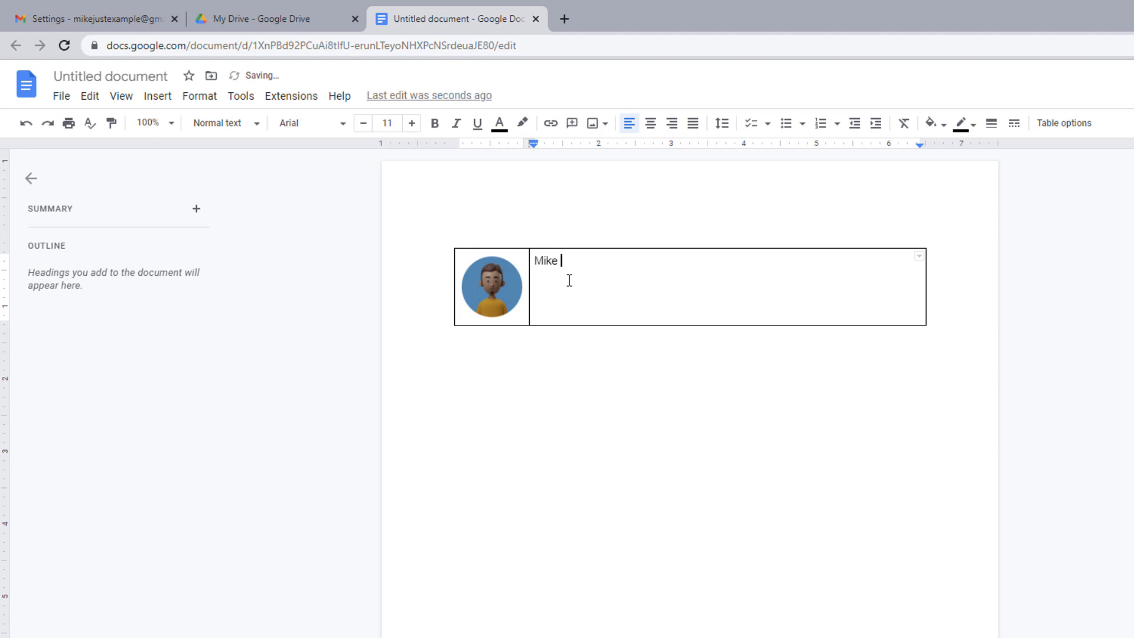
type("Example")
key("Return")
type("Project Manager")
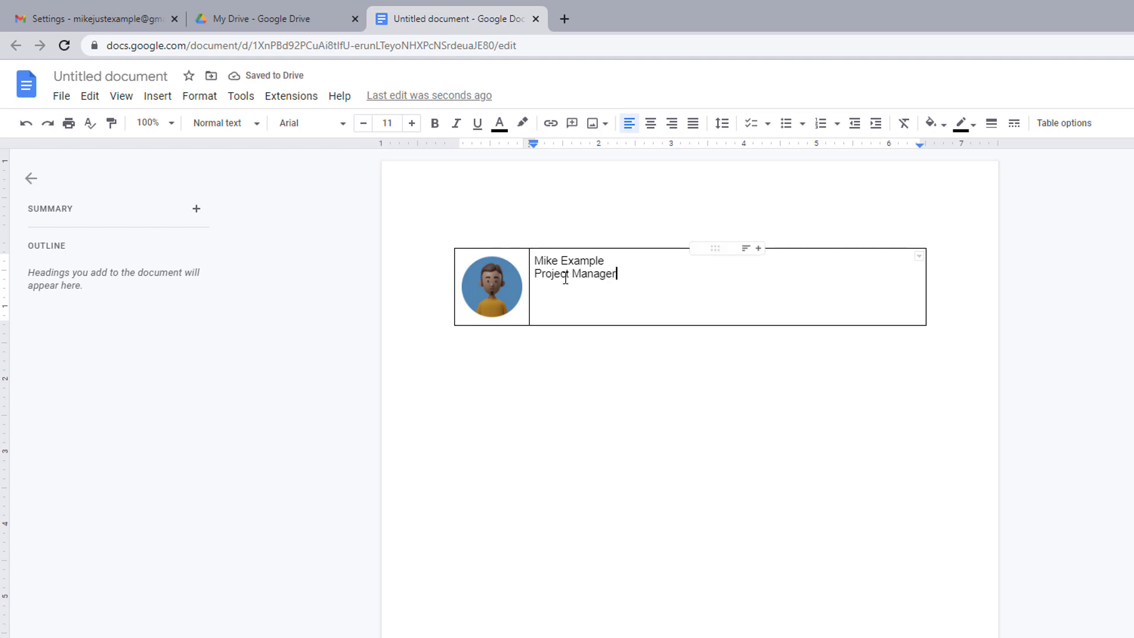
Make the full name in the right cell bold and cornflower blue.
triple_click(569, 260)
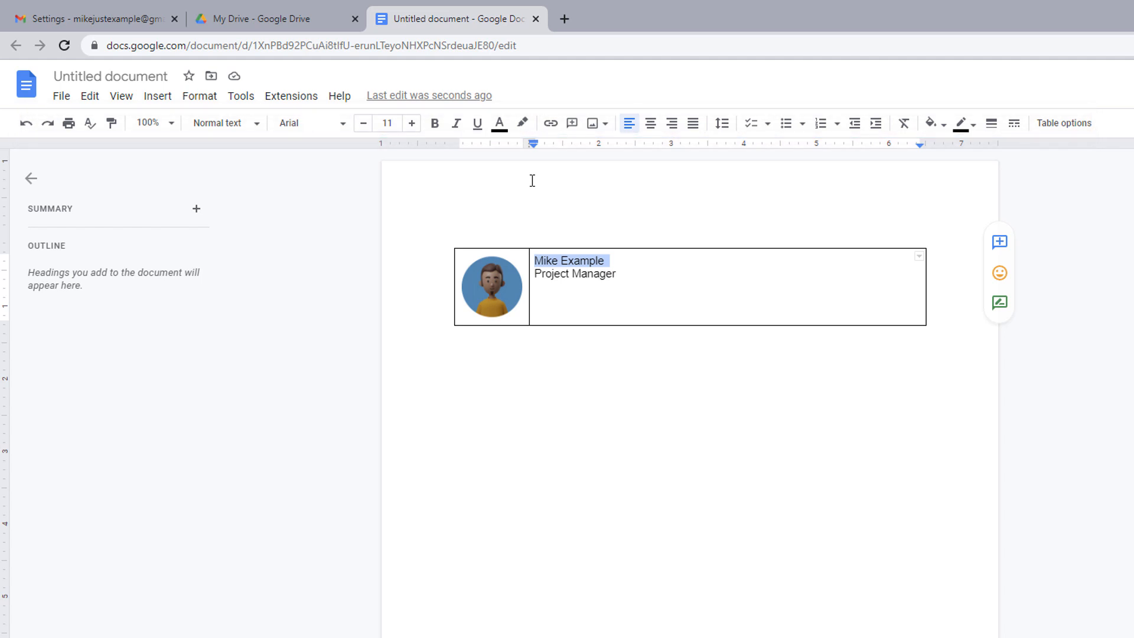
left_click(437, 125)
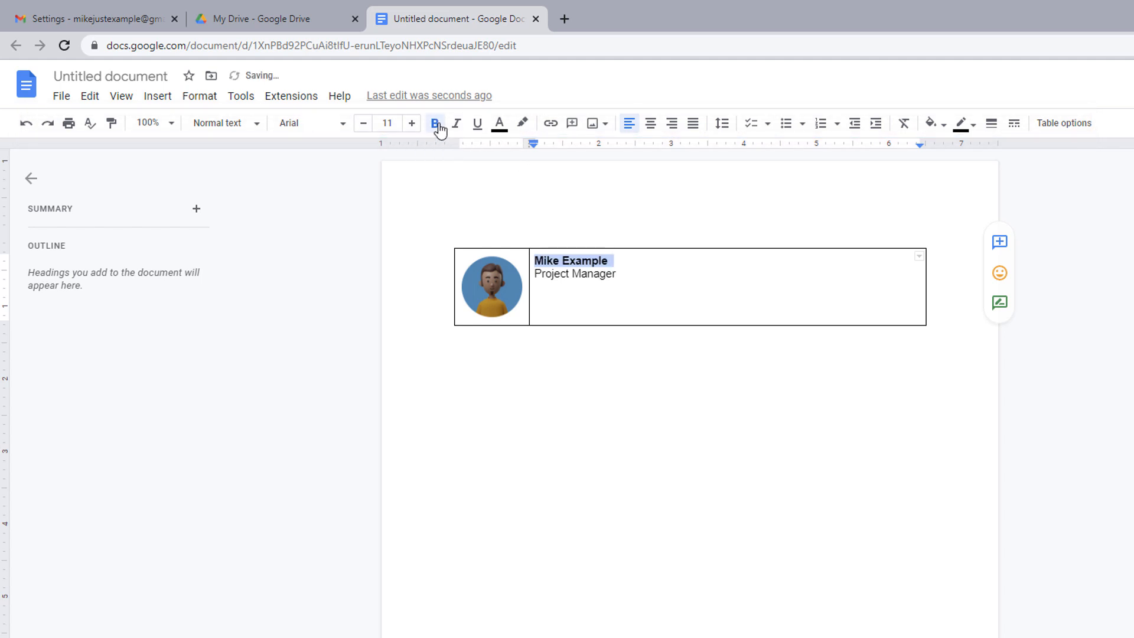
left_click(501, 129)
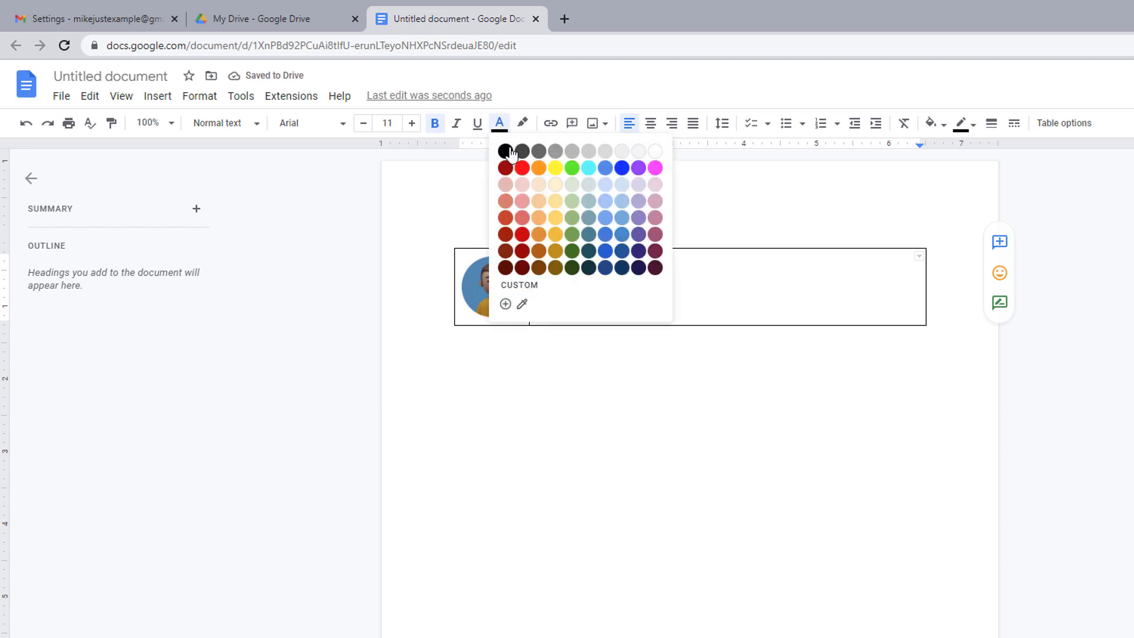
left_click(606, 171)
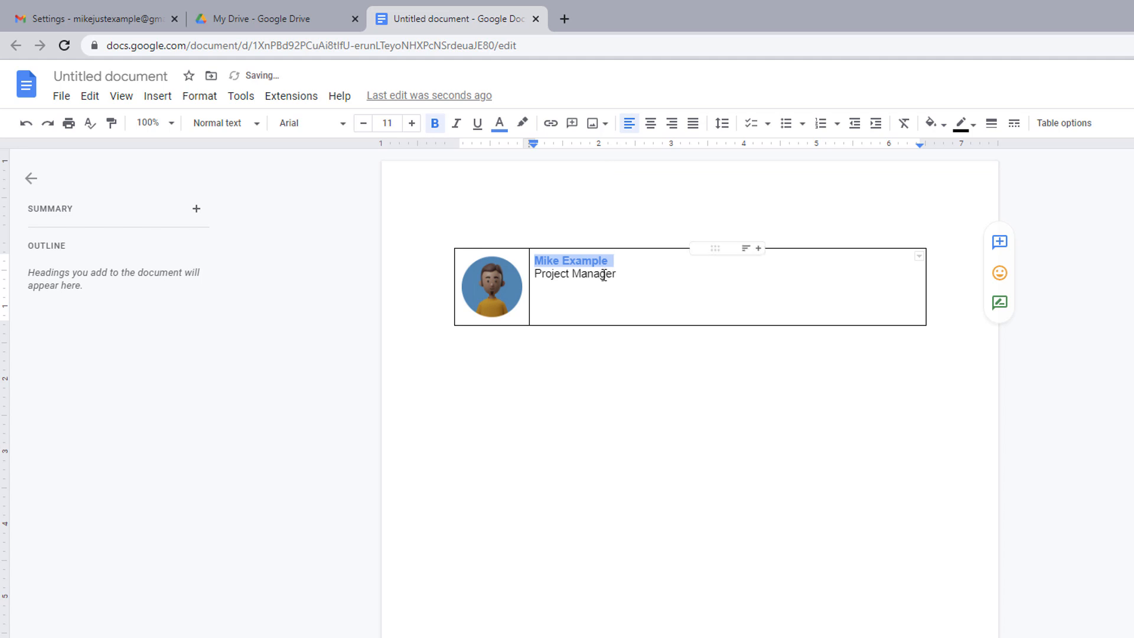
left_click(601, 307)
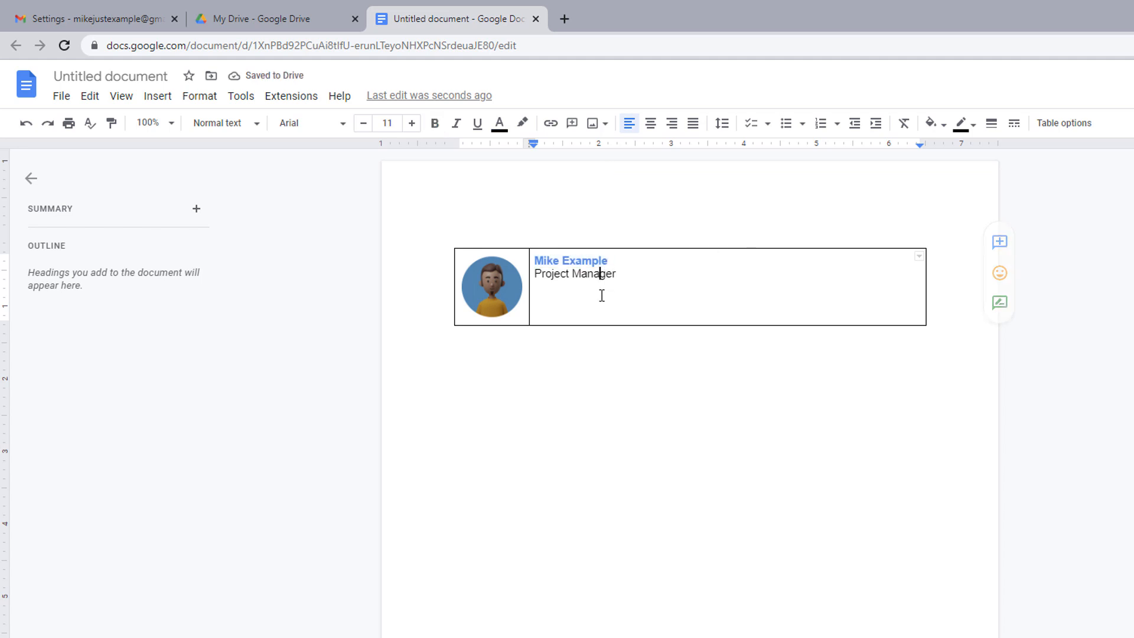
Add two new lines below "Project Manager" and open the file picker for an image from the computer.
left_click(626, 276)
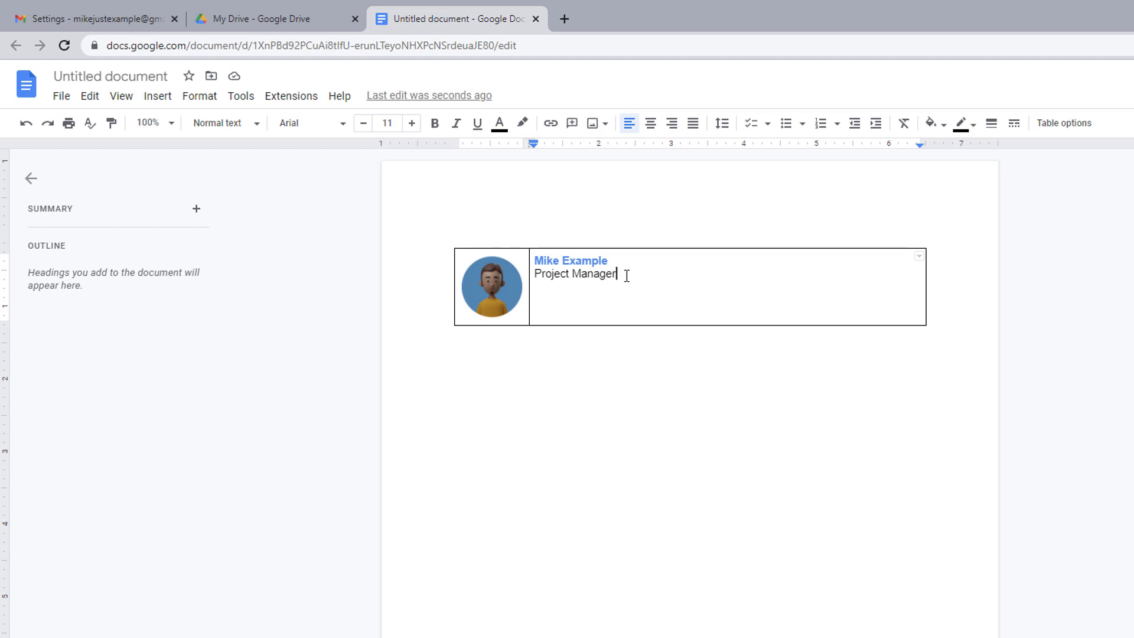
key("Return")
key("Return")
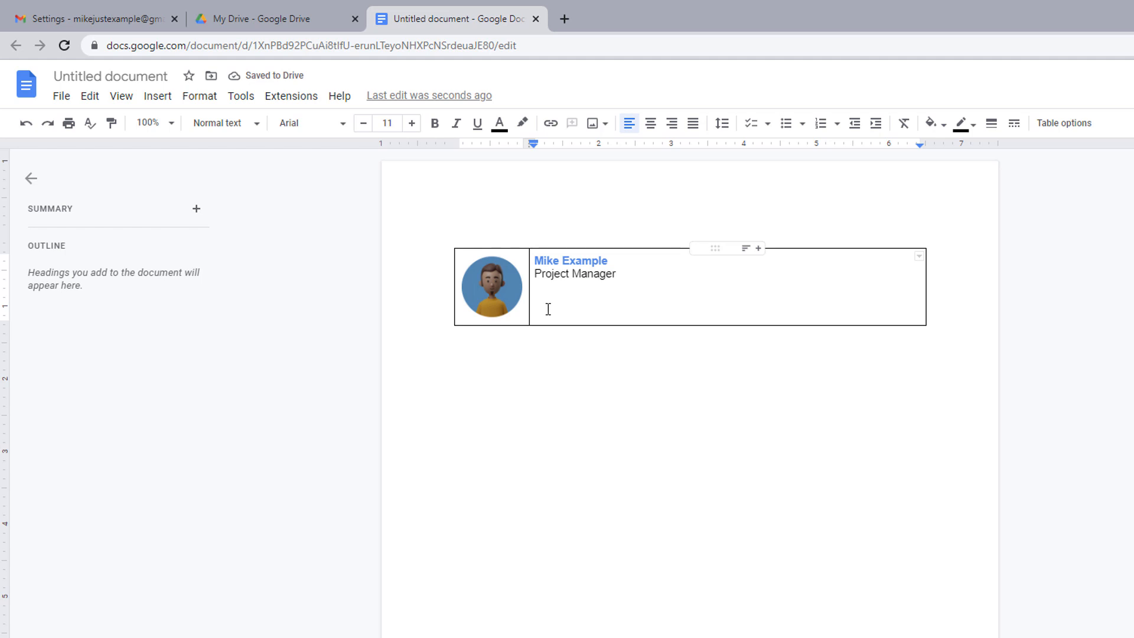
left_click(598, 124)
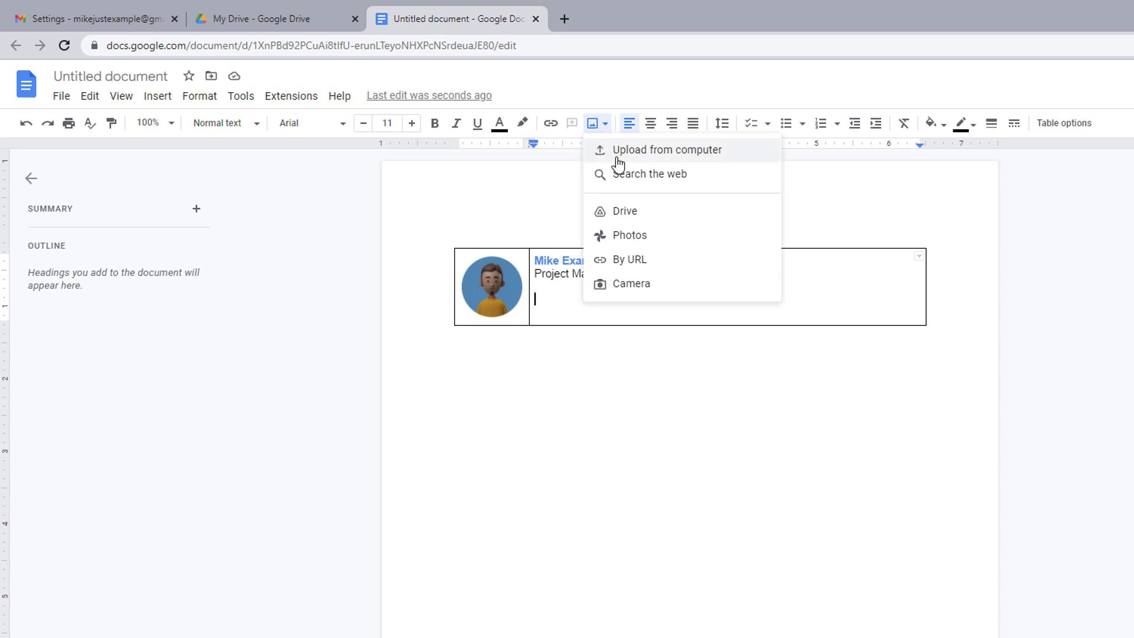
left_click(679, 156)
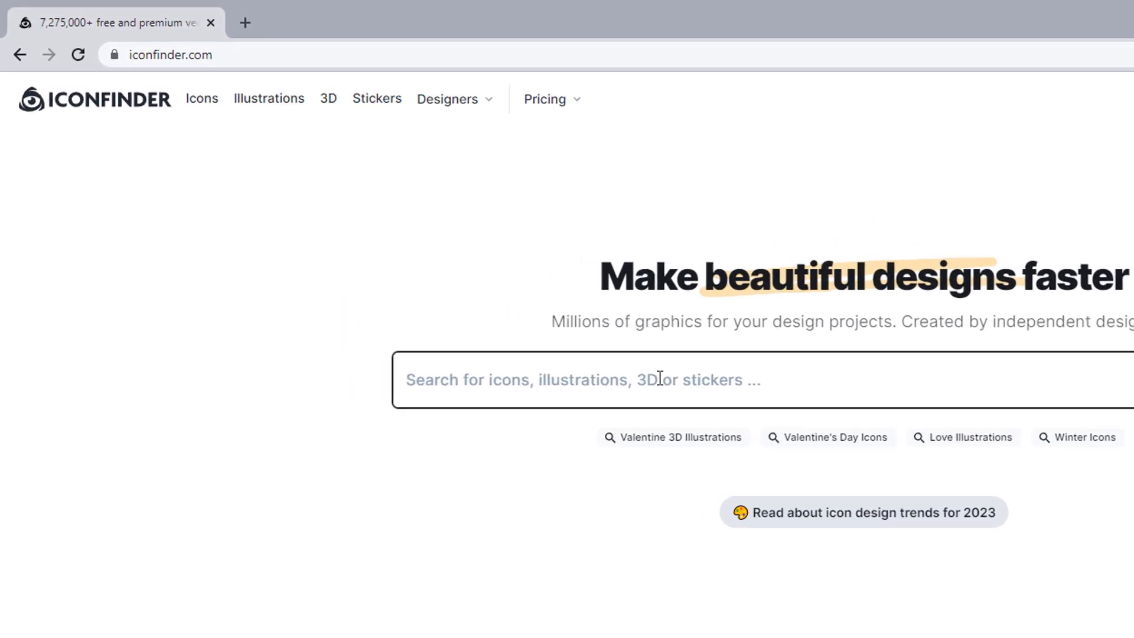
Switch to Iconfinder and search its icons for "social media".
left_click(526, 383)
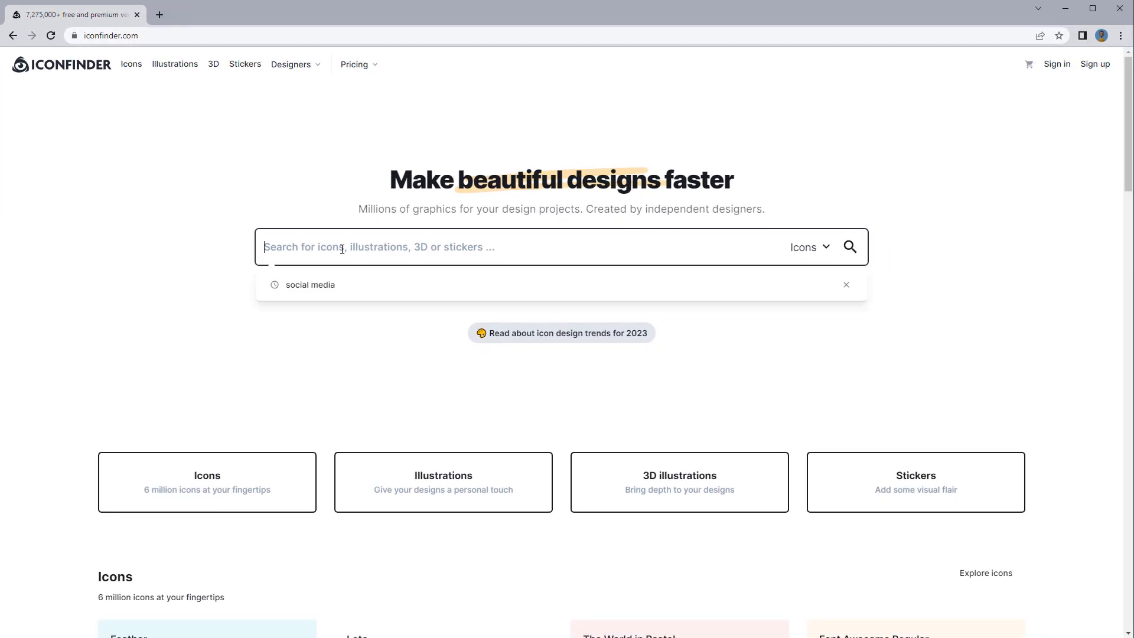
type("social media")
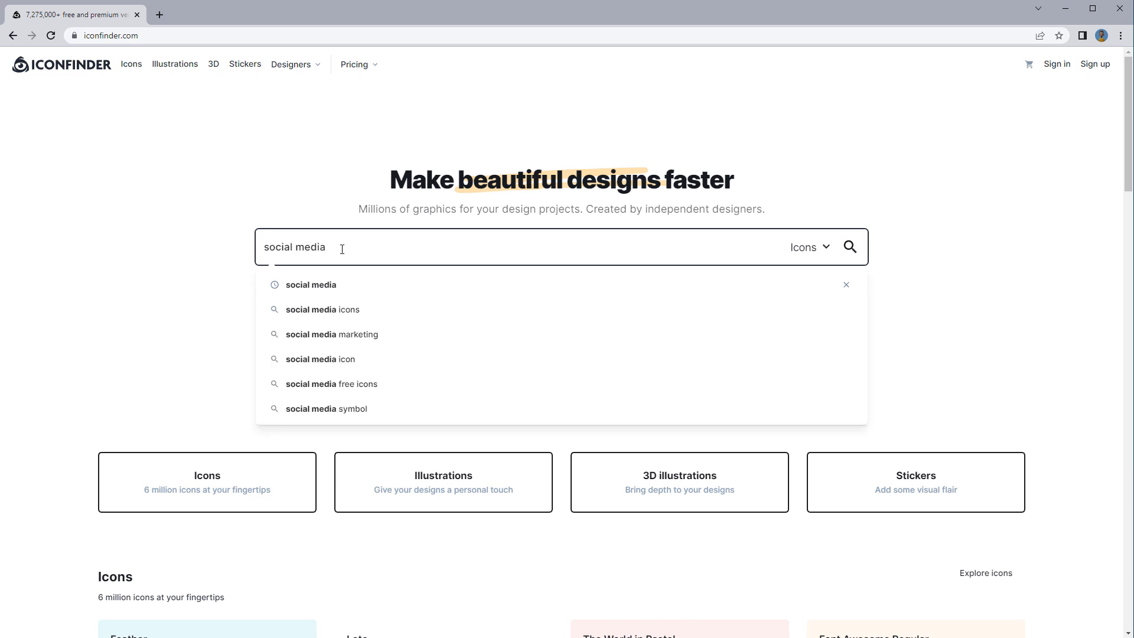
key("Return")
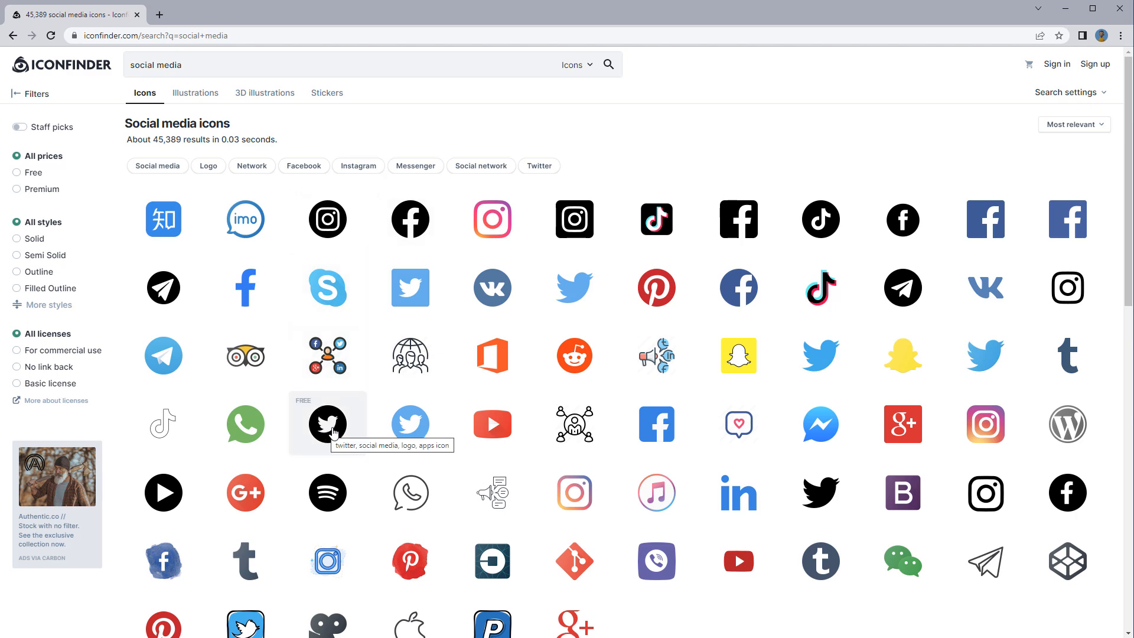
left_click(328, 424)
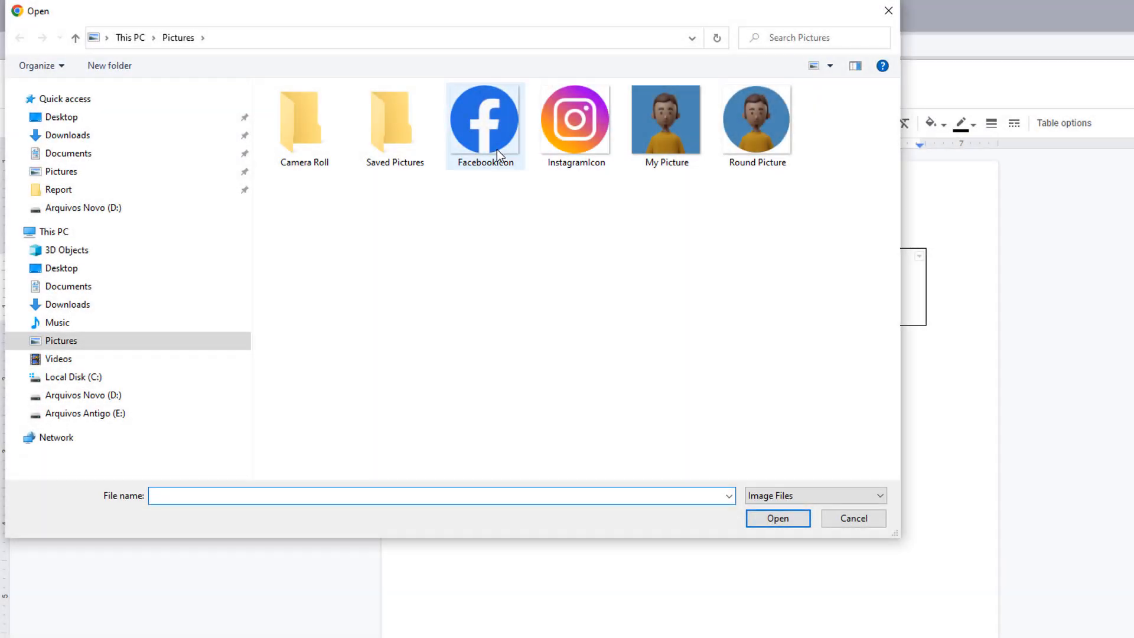
Insert the FacebookIcon image from the Pictures folder below the job title and shrink it proportionally to about 0.38 in wide.
left_click(498, 150)
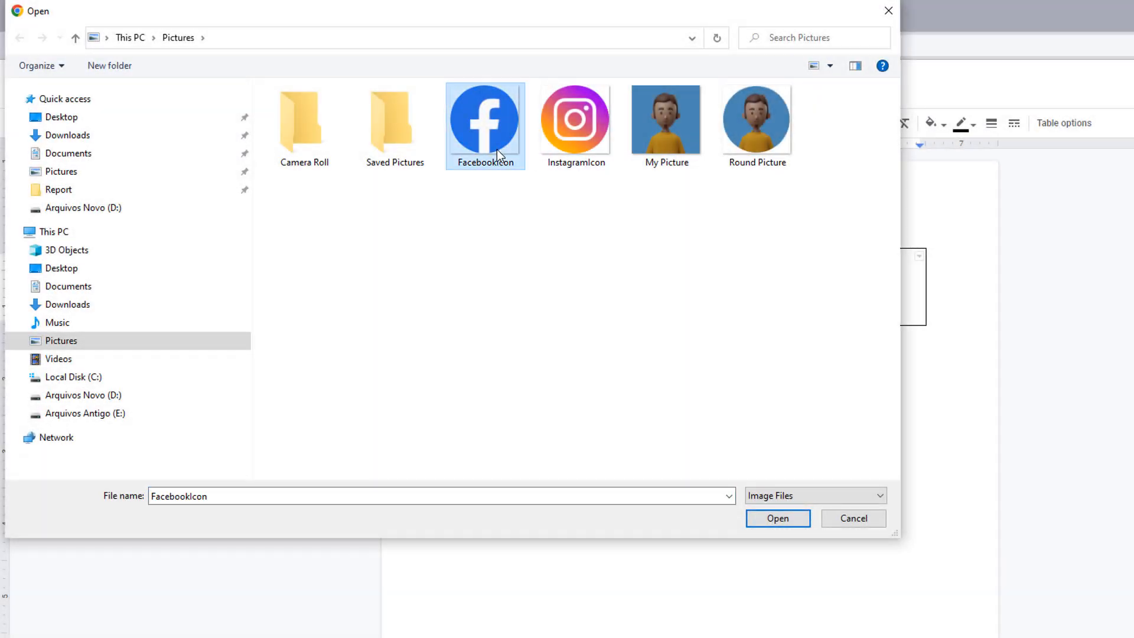
double_click(498, 150)
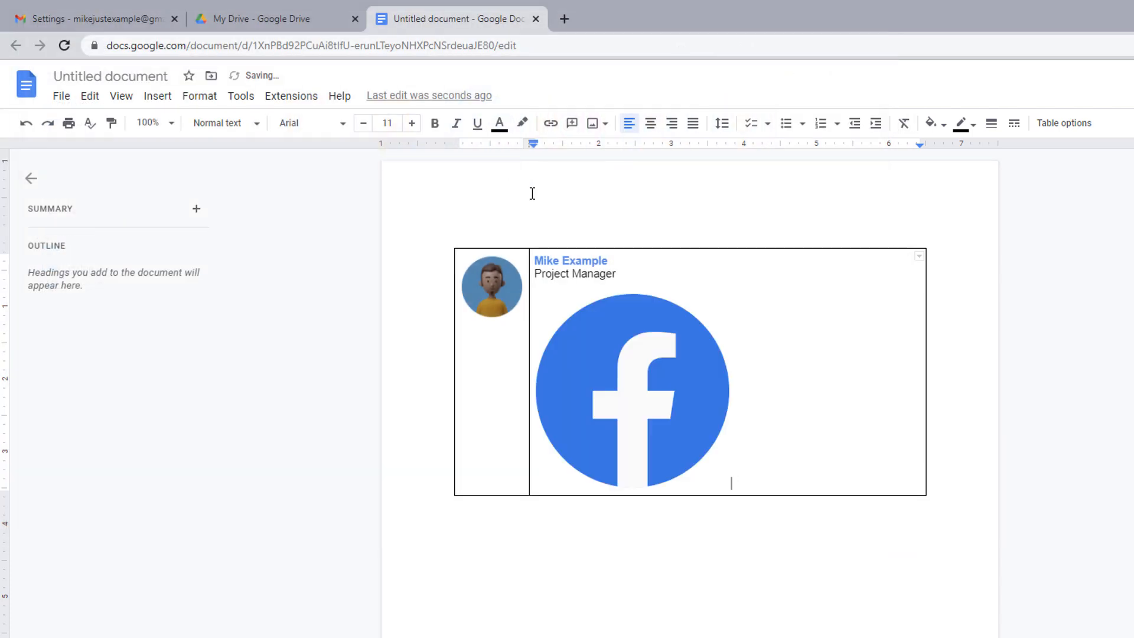
left_click(615, 342)
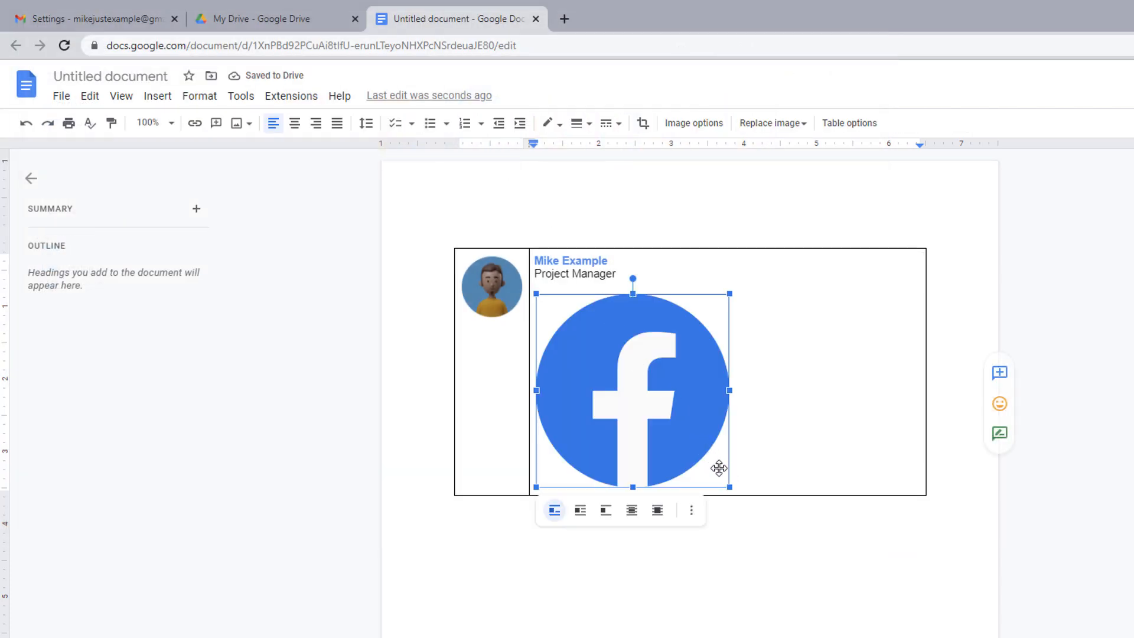
left_click_drag(730, 487, 564, 323)
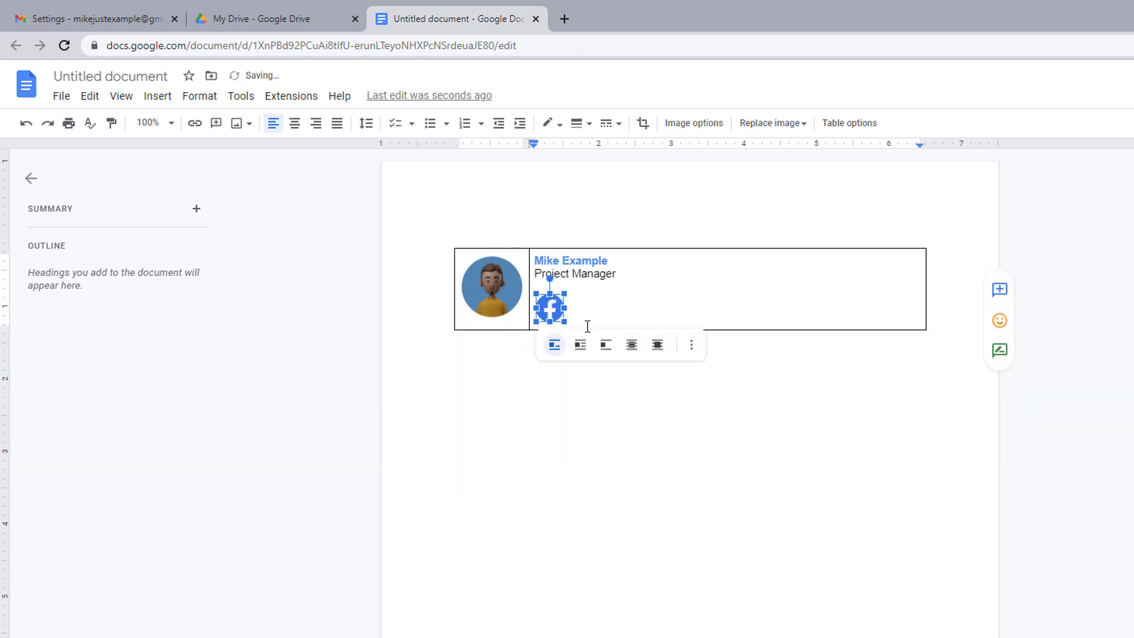
Insert the InstagramIcon image from the Pictures folder beside the Facebook icon and shrink it proportionally to about 0.69 in wide.
left_click(578, 312)
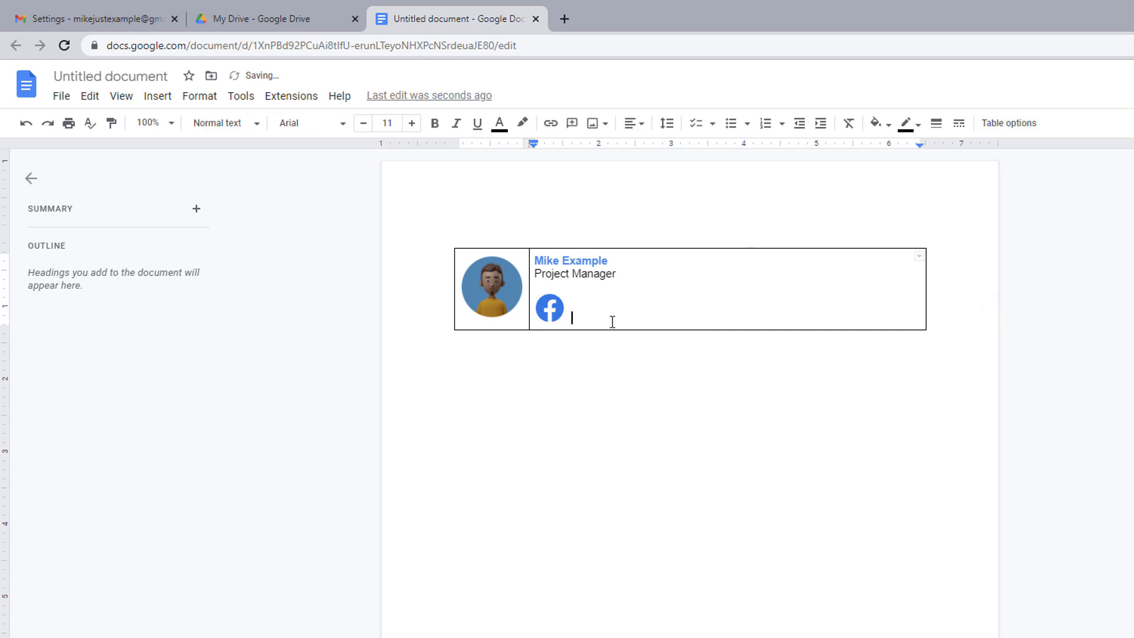
left_click(595, 126)
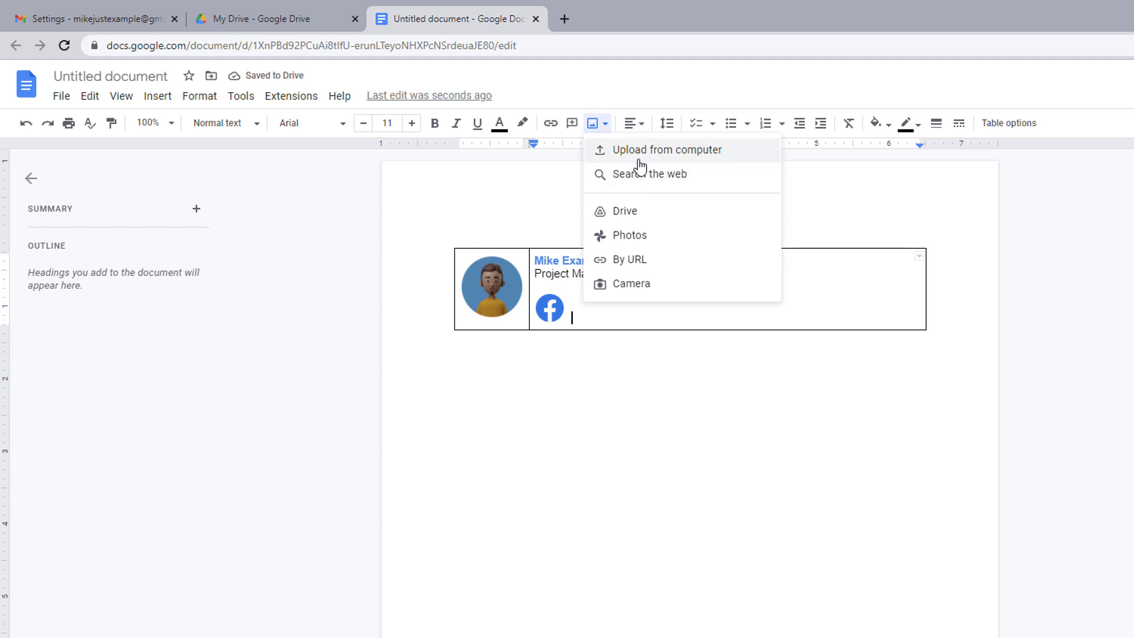
left_click(640, 163)
left_click(591, 151)
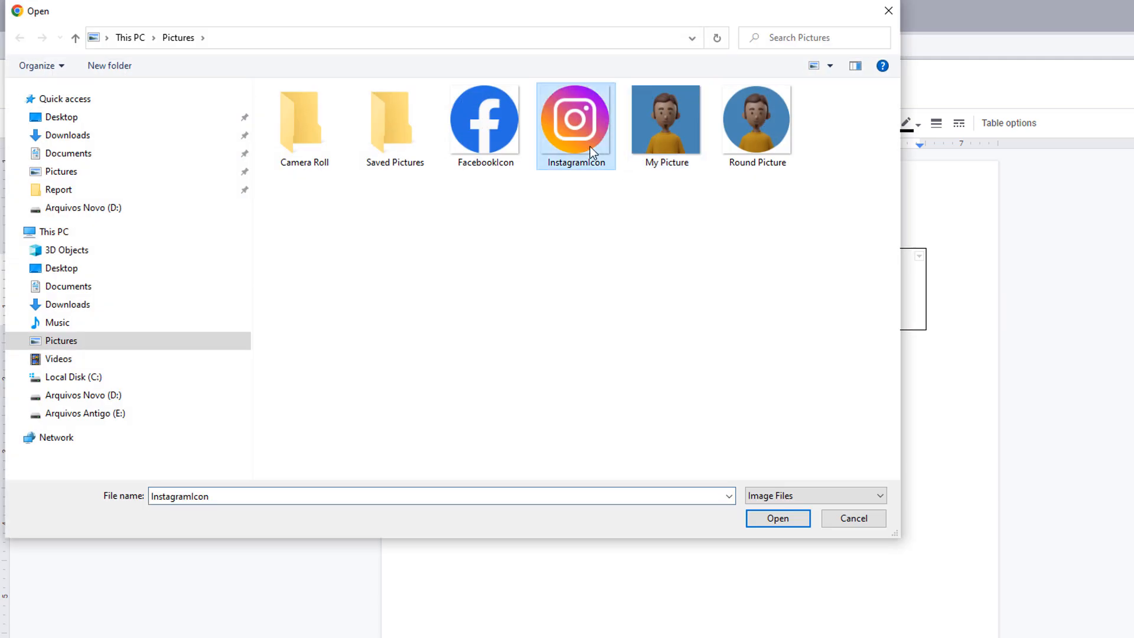
double_click(590, 146)
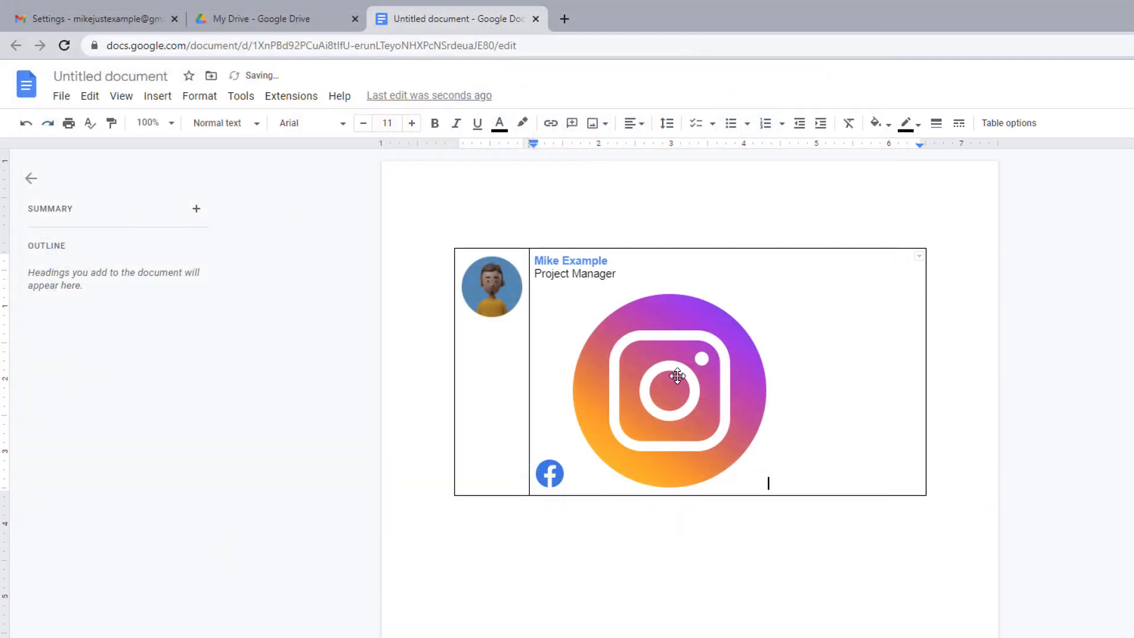
left_click_drag(767, 485, 623, 343)
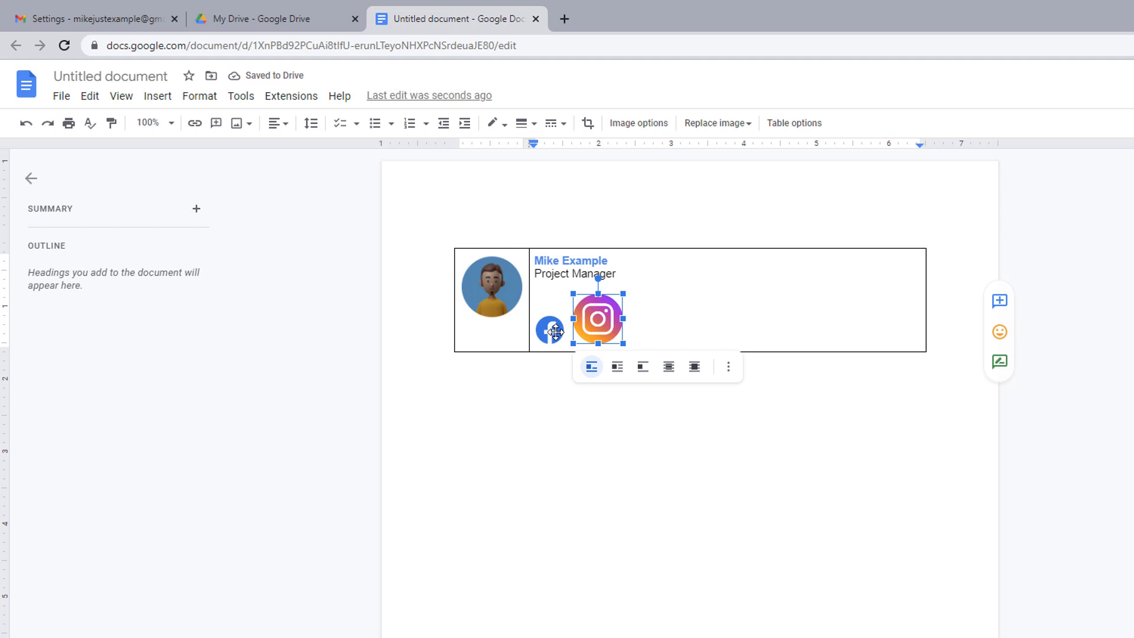
Set the Facebook icon's width to 0.3 in with the aspect ratio locked.
left_click(555, 332)
left_click(598, 319)
left_click(554, 329)
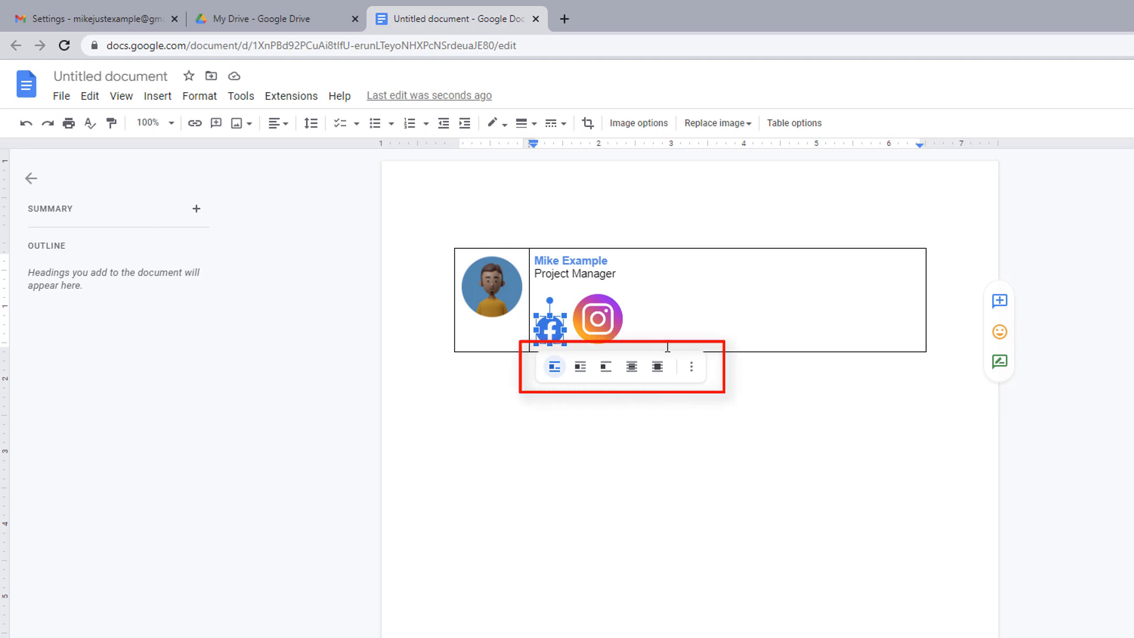
left_click(691, 369)
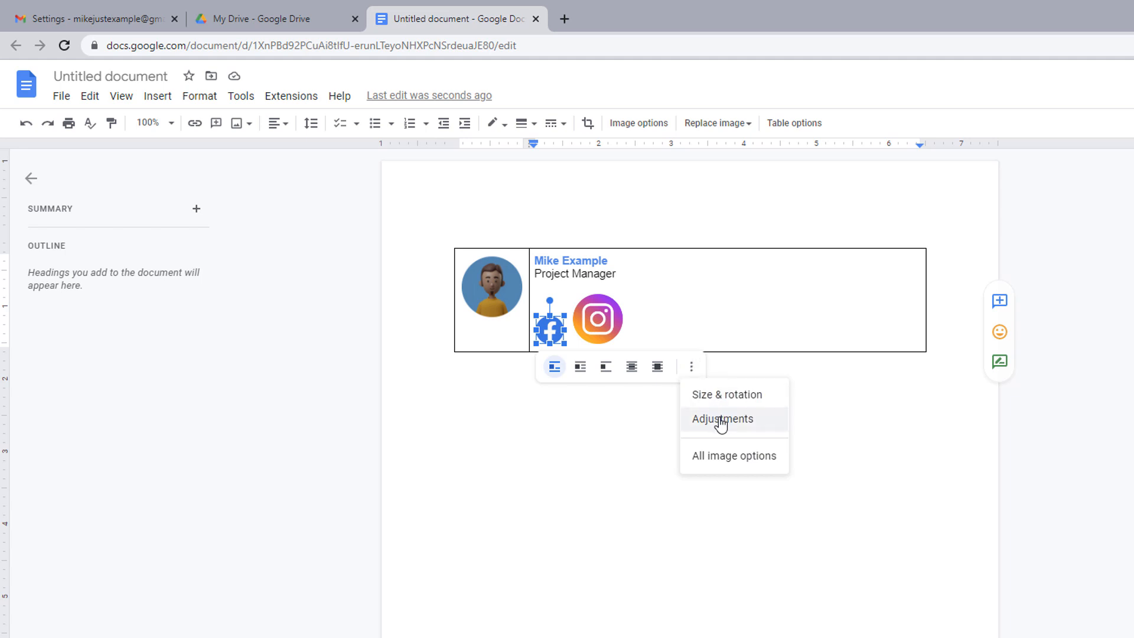
left_click(727, 394)
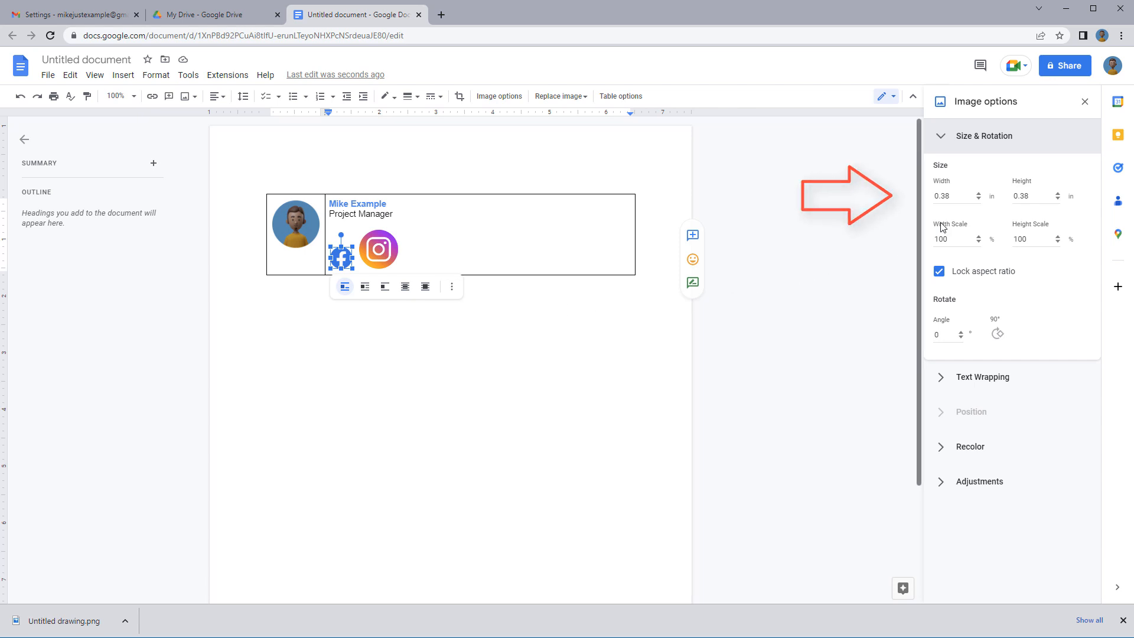
left_click(948, 197)
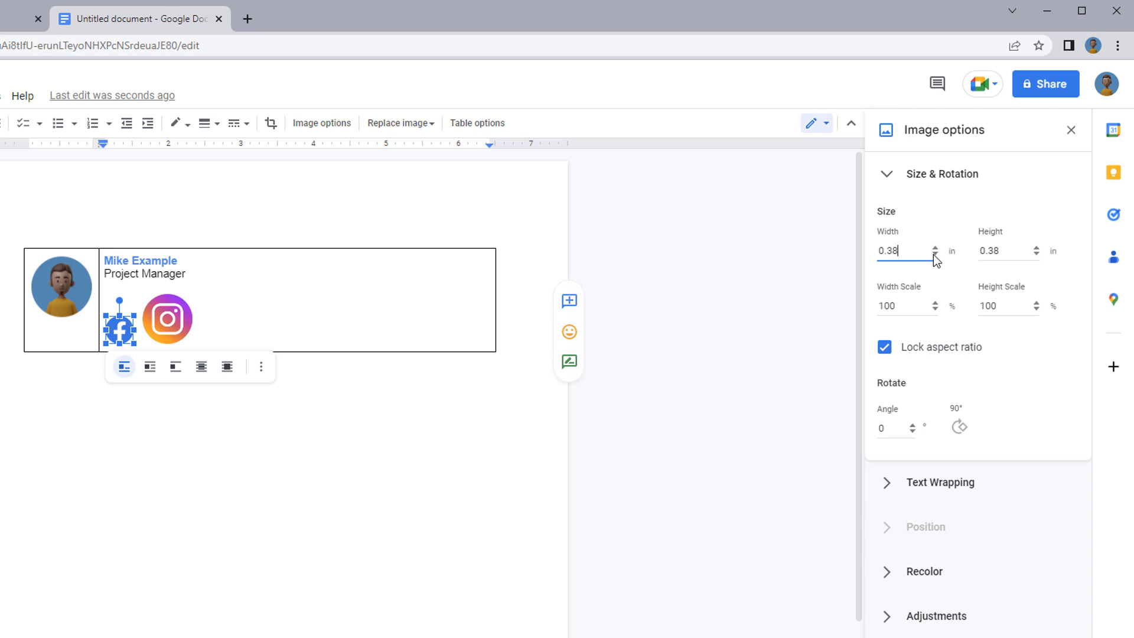
key("BackSpace")
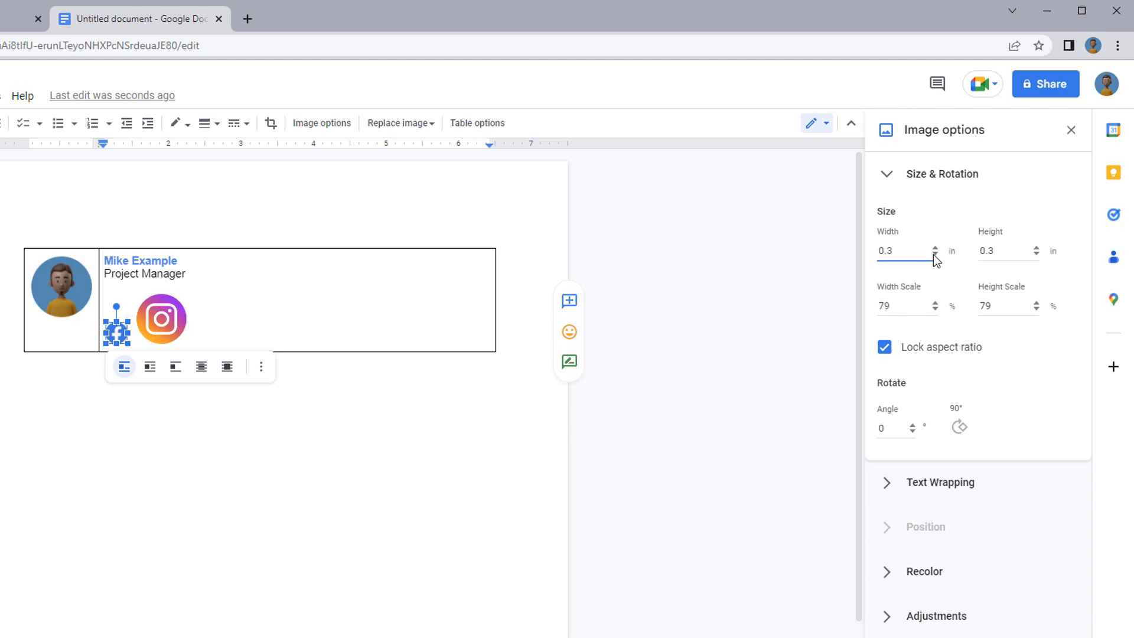
Set the Instagram icon's width to 0.3 in with the aspect ratio locked.
left_click(166, 318)
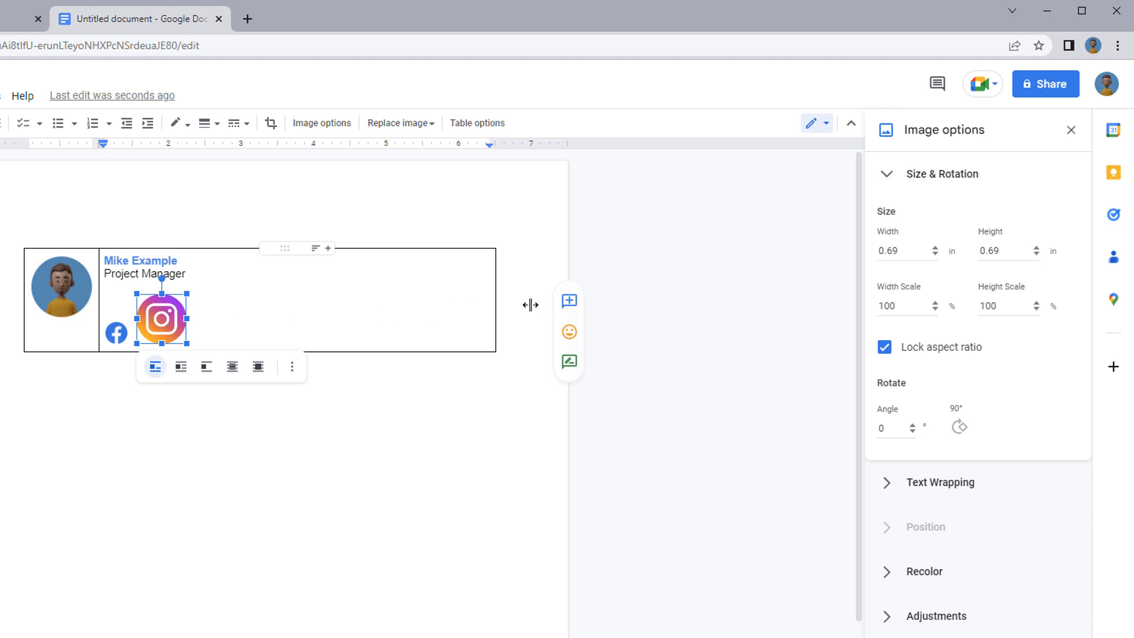
left_click(900, 249)
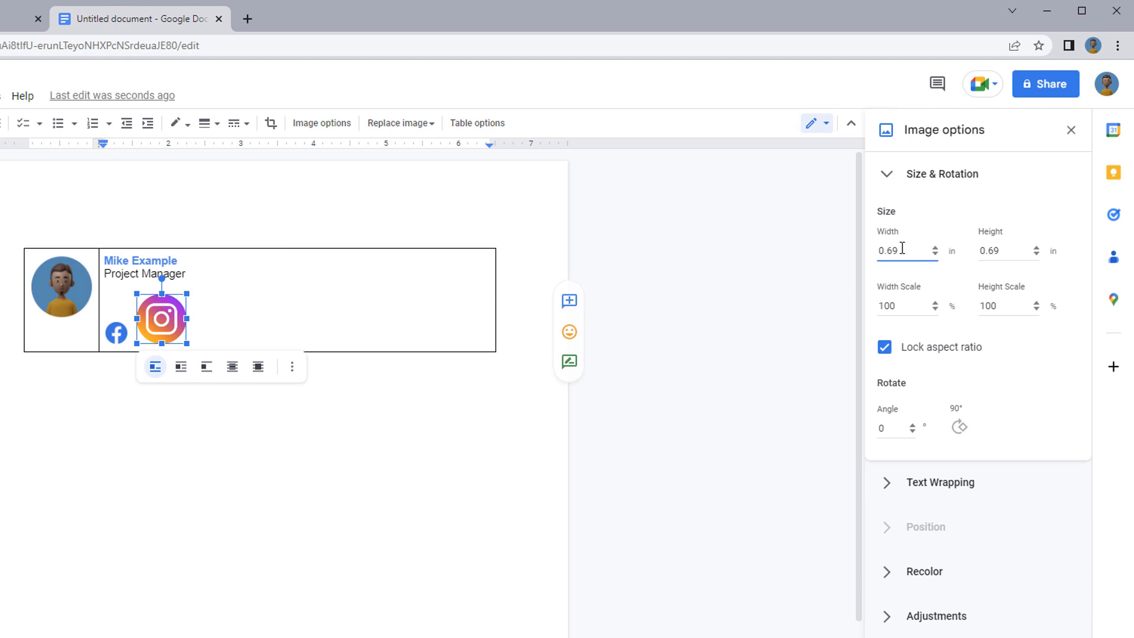
key("BackSpace")
key("BackSpace")
type("3")
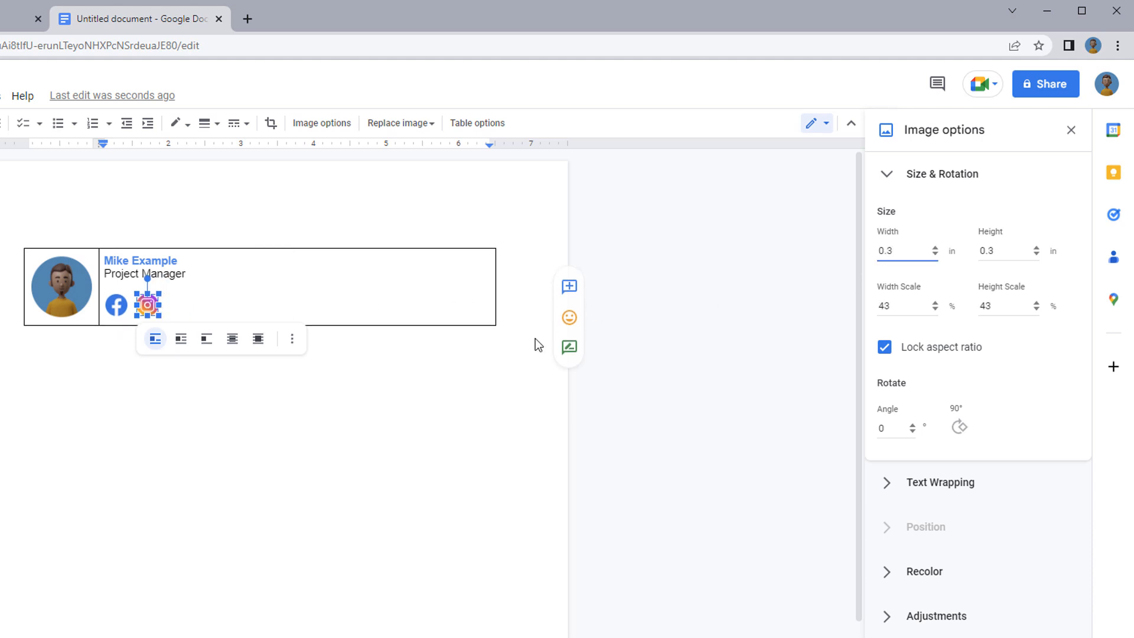
left_click(199, 299)
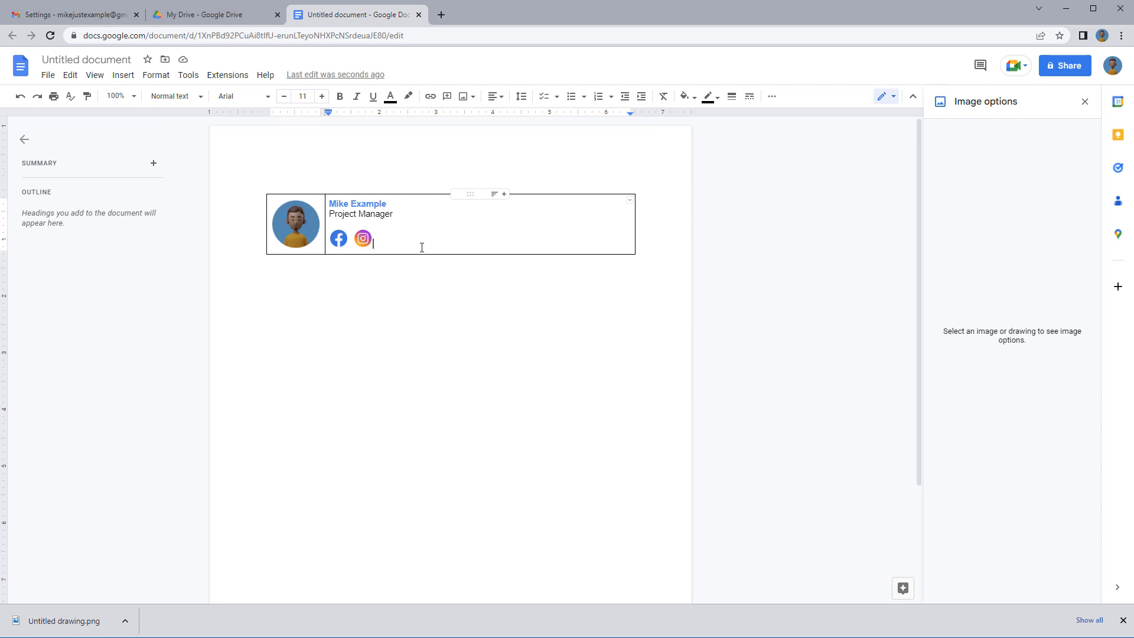
Narrow the signature table's text column to fit its contents and slightly widen the profile picture column.
left_click_drag(632, 224, 425, 225)
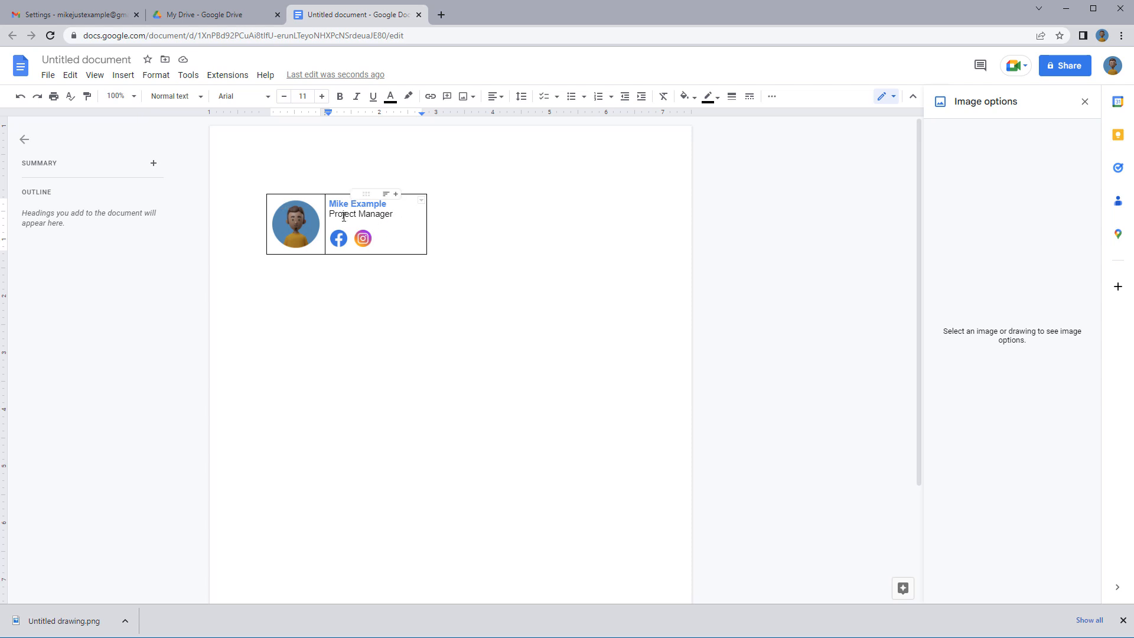
left_click_drag(323, 220, 328, 222)
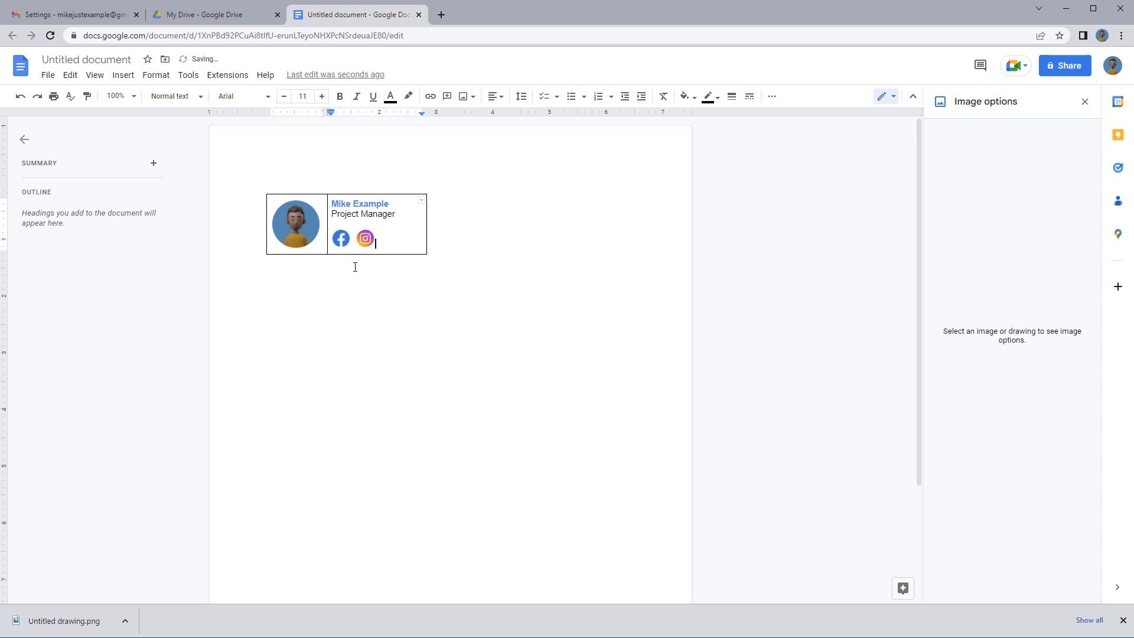
Set the signature table's border width to 0 pt in the table properties.
left_click(402, 234)
right_click(404, 230)
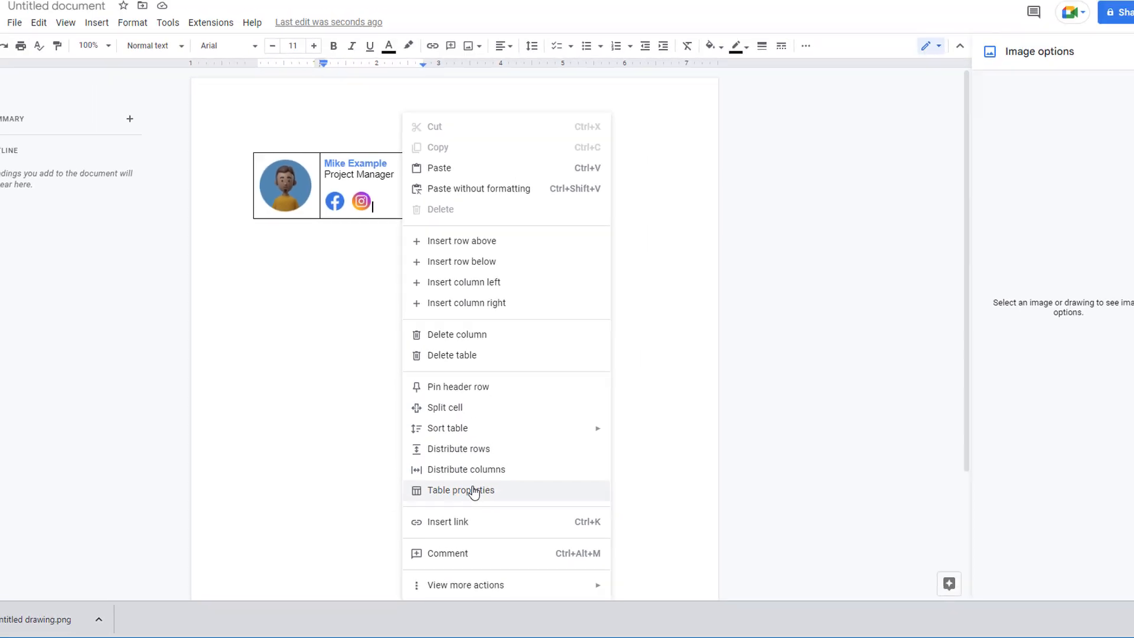
left_click(474, 492)
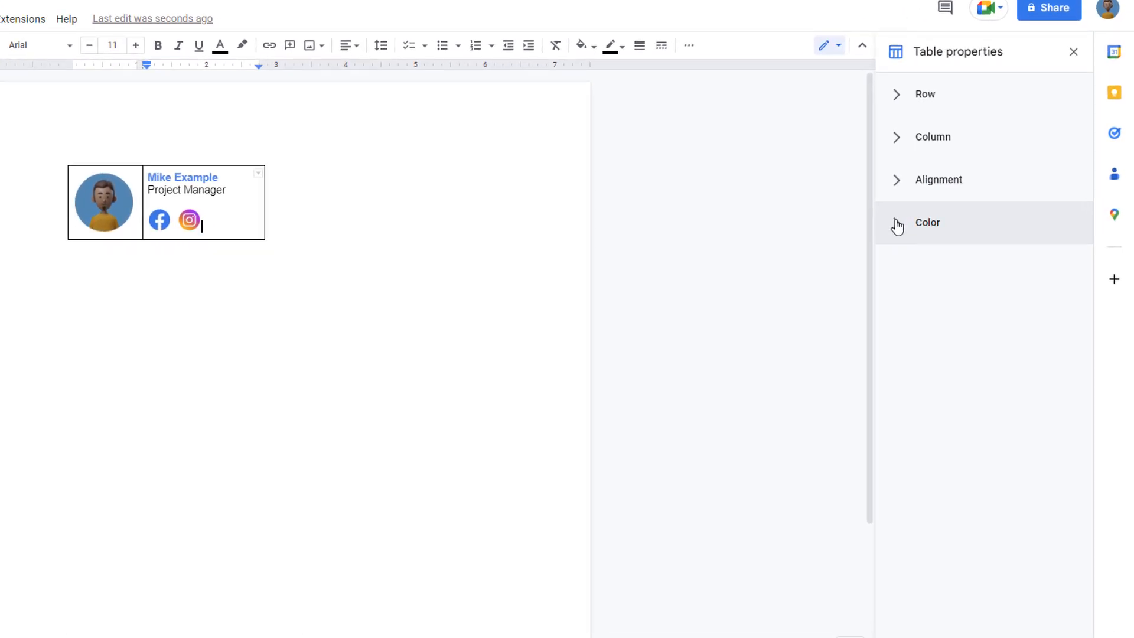
left_click(898, 224)
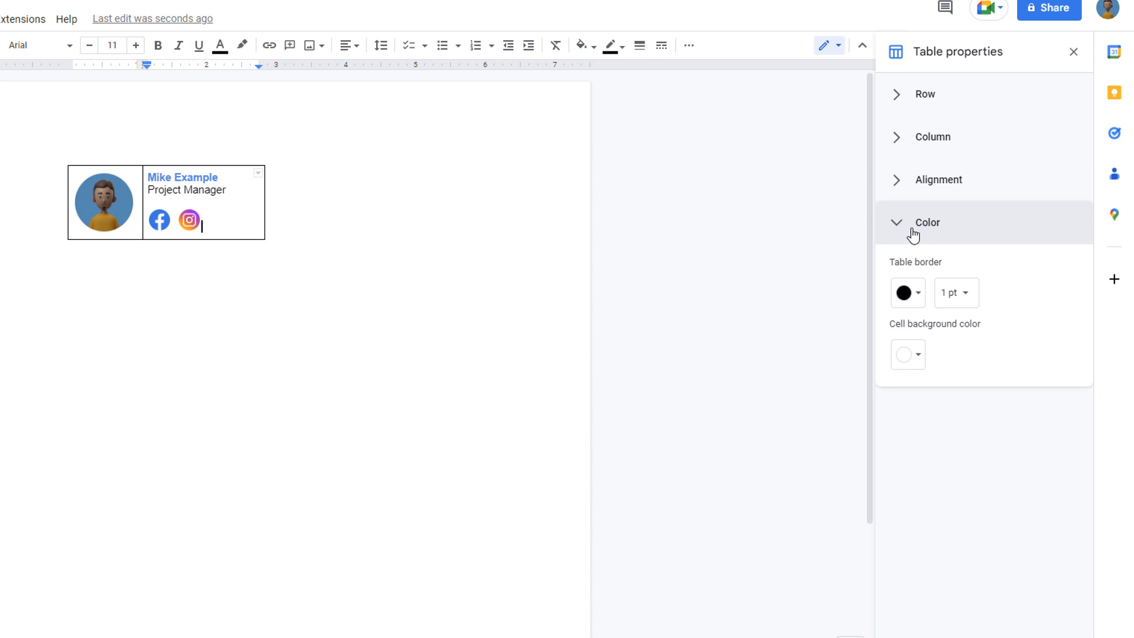
left_click(968, 299)
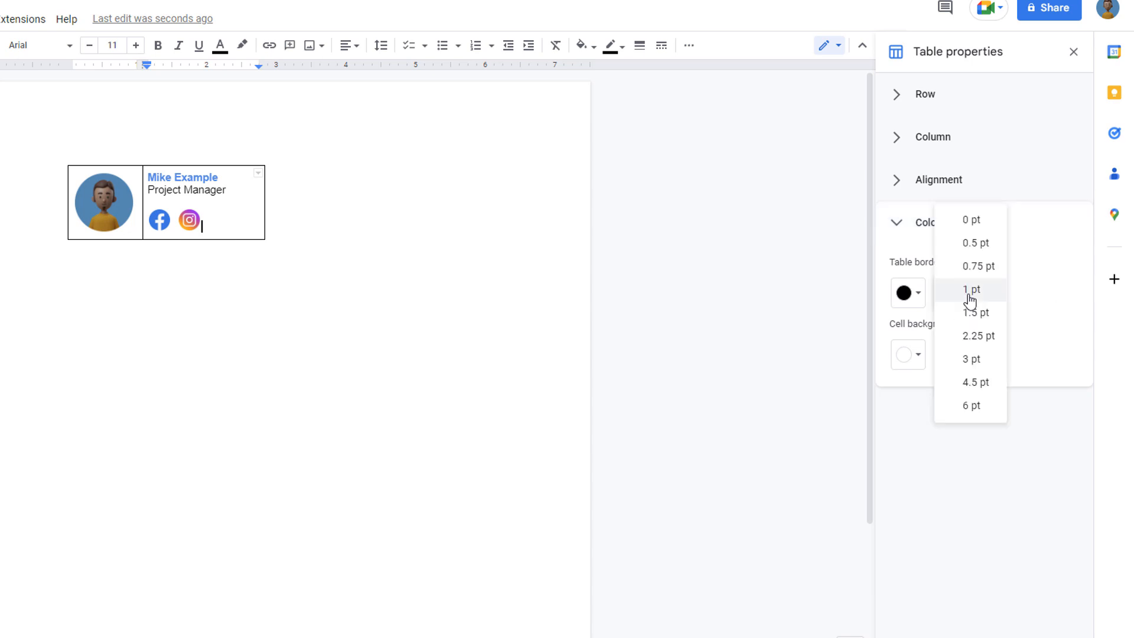
left_click(978, 228)
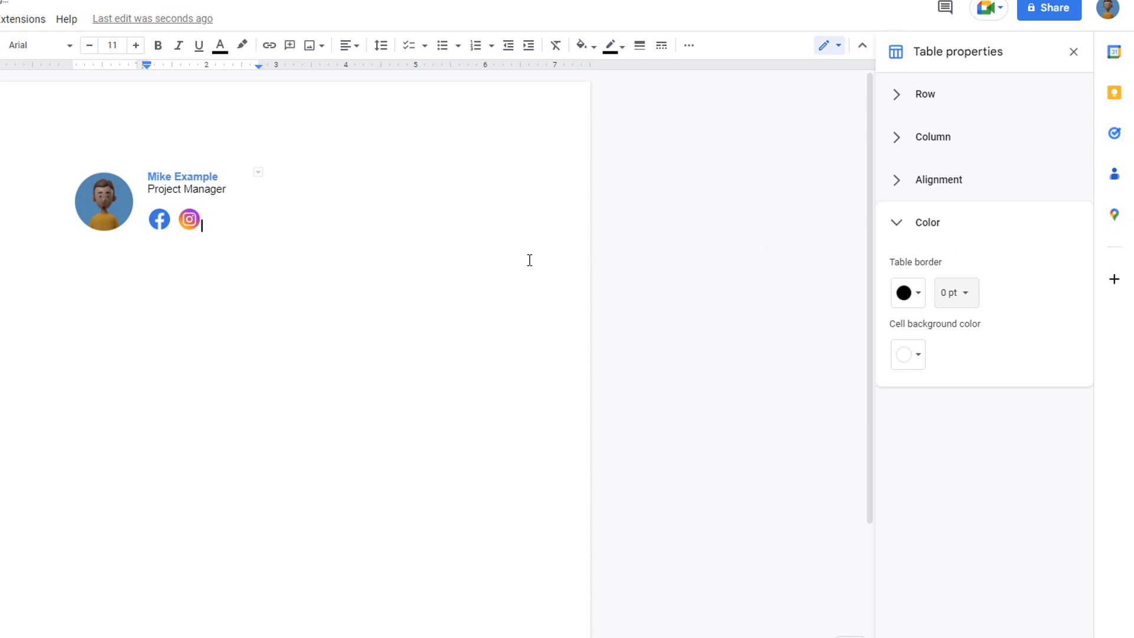
left_click(459, 291)
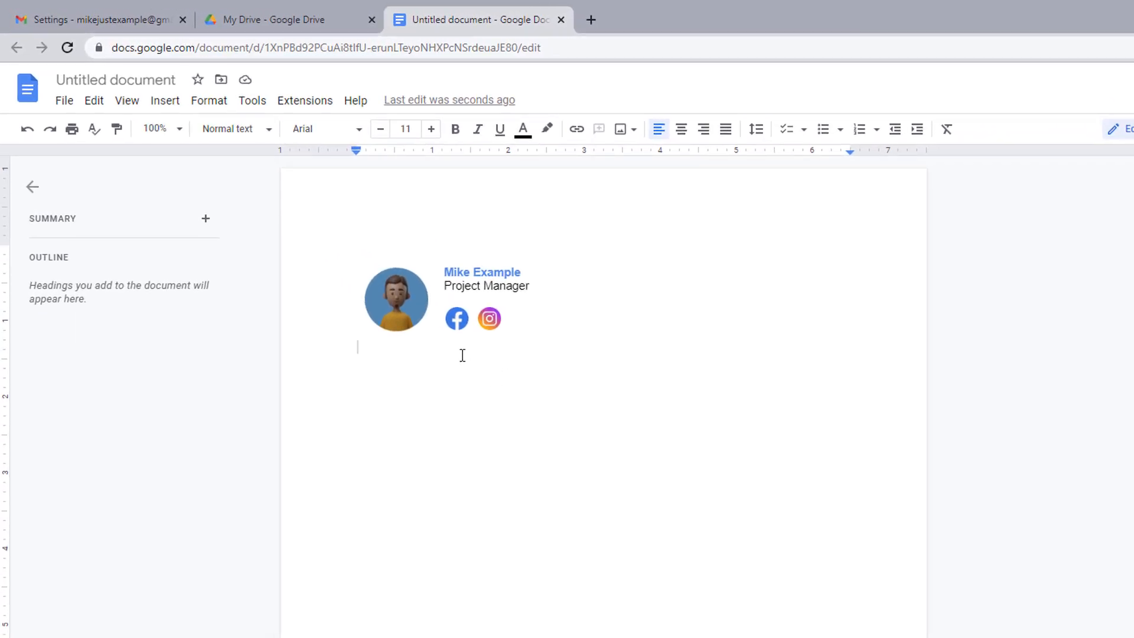
Set the signature table's border width back to 1 pt.
left_click(538, 308)
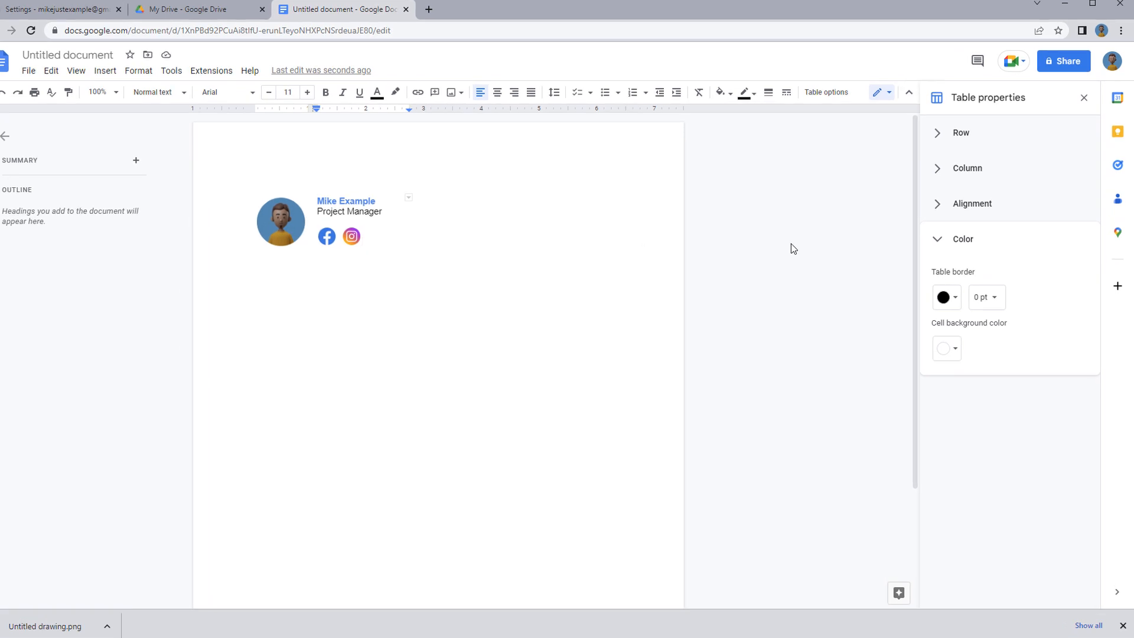
left_click(990, 297)
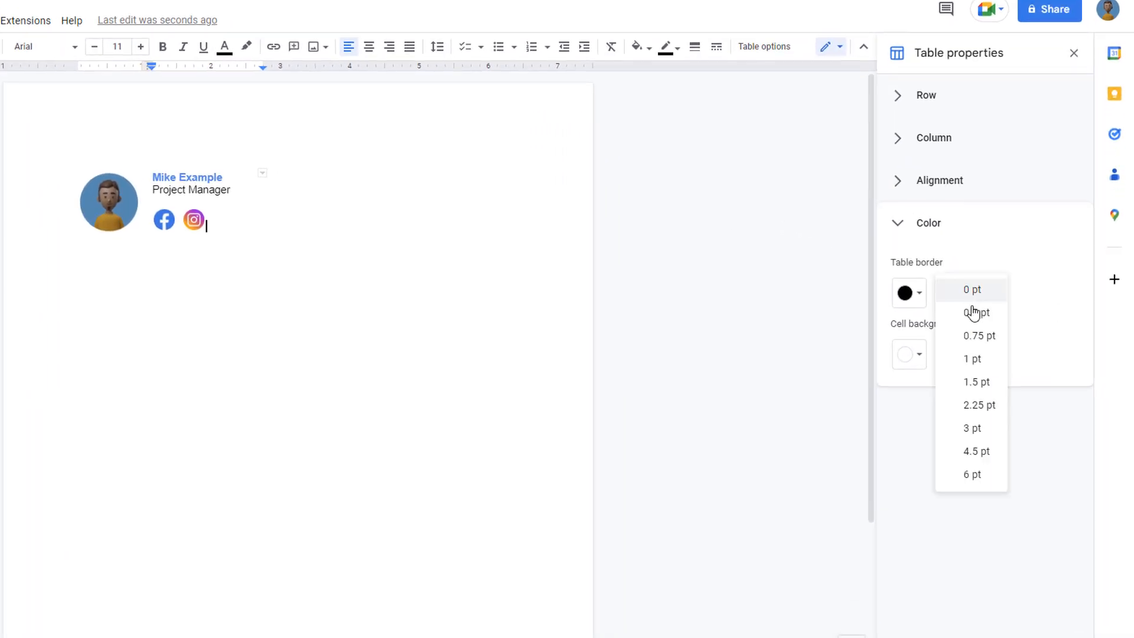
left_click(982, 359)
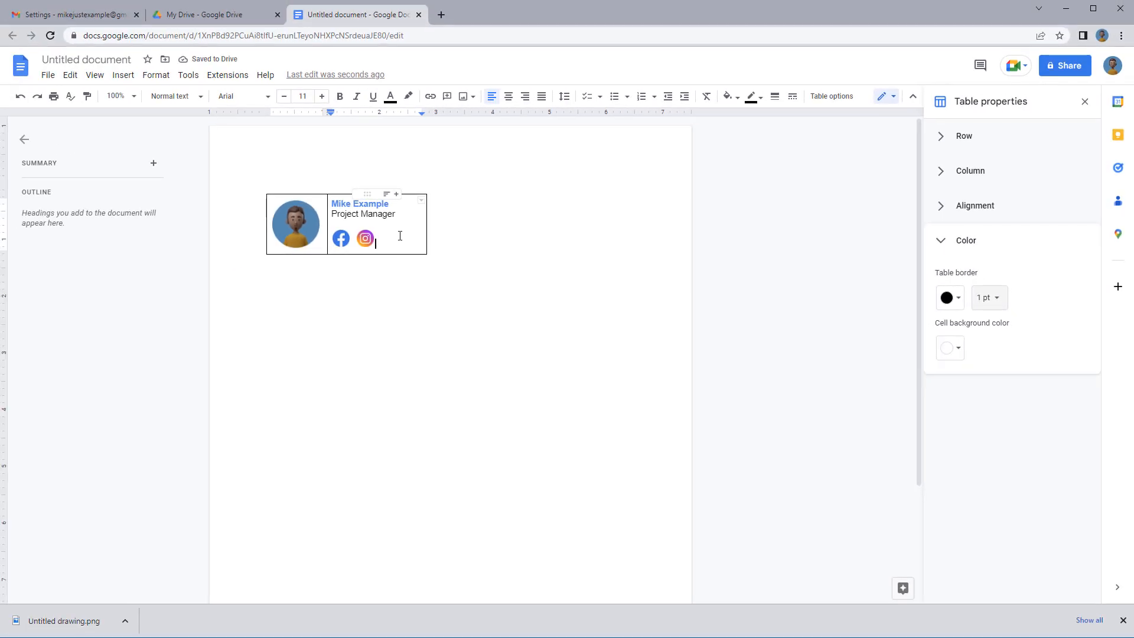
Insert an empty column between the profile picture and text columns and narrow it to a thin spacer.
right_click(401, 237)
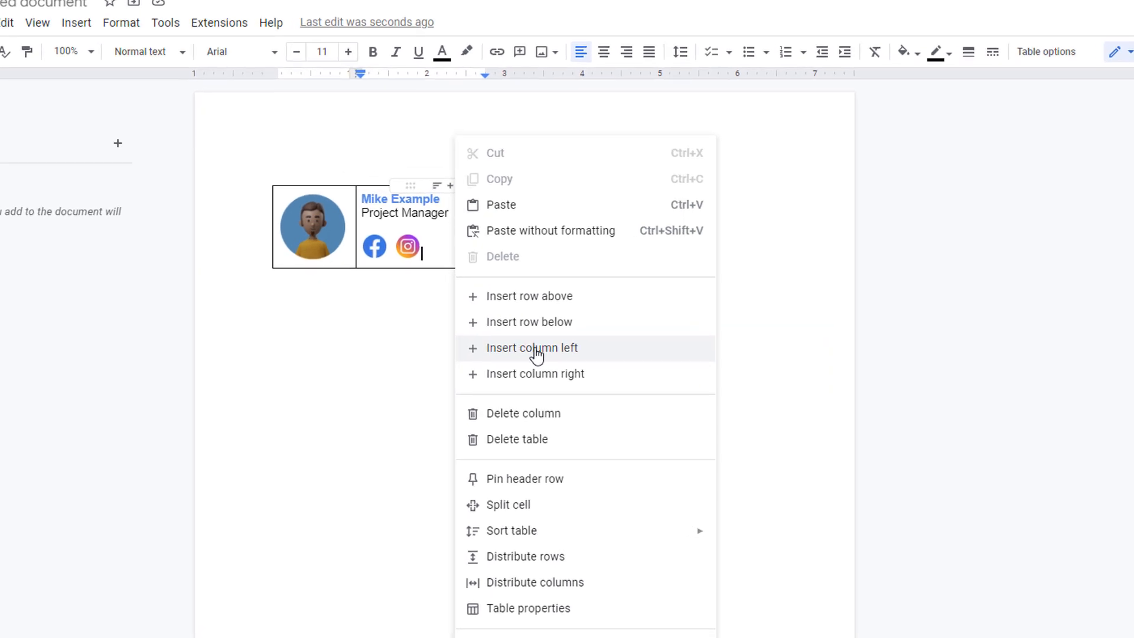
left_click(536, 350)
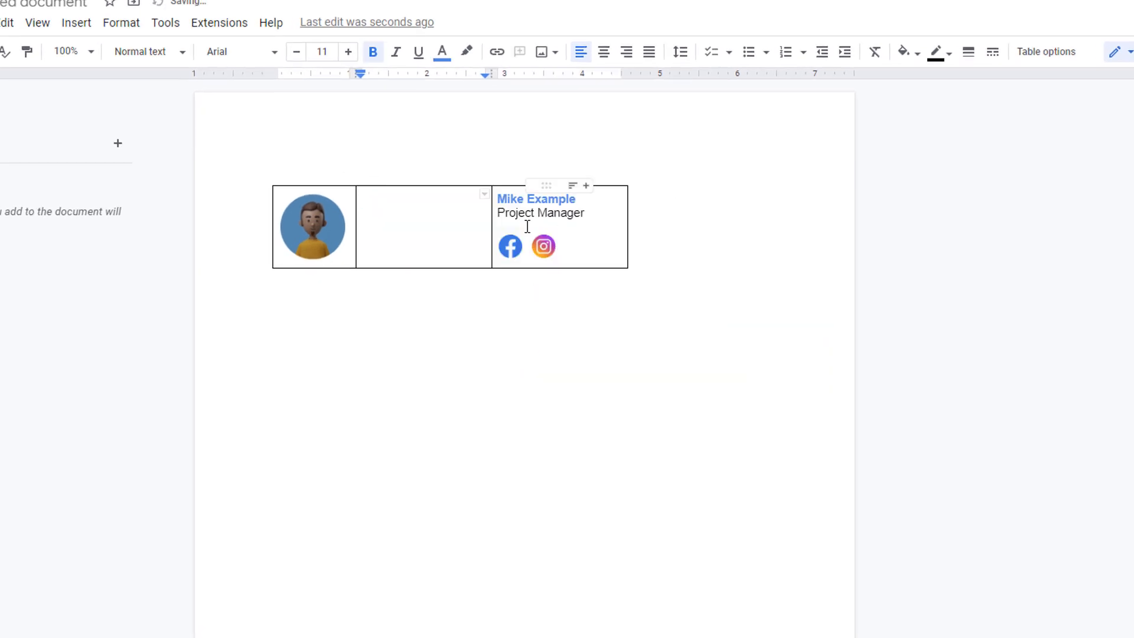
left_click(416, 226)
left_click_drag(491, 230, 375, 237)
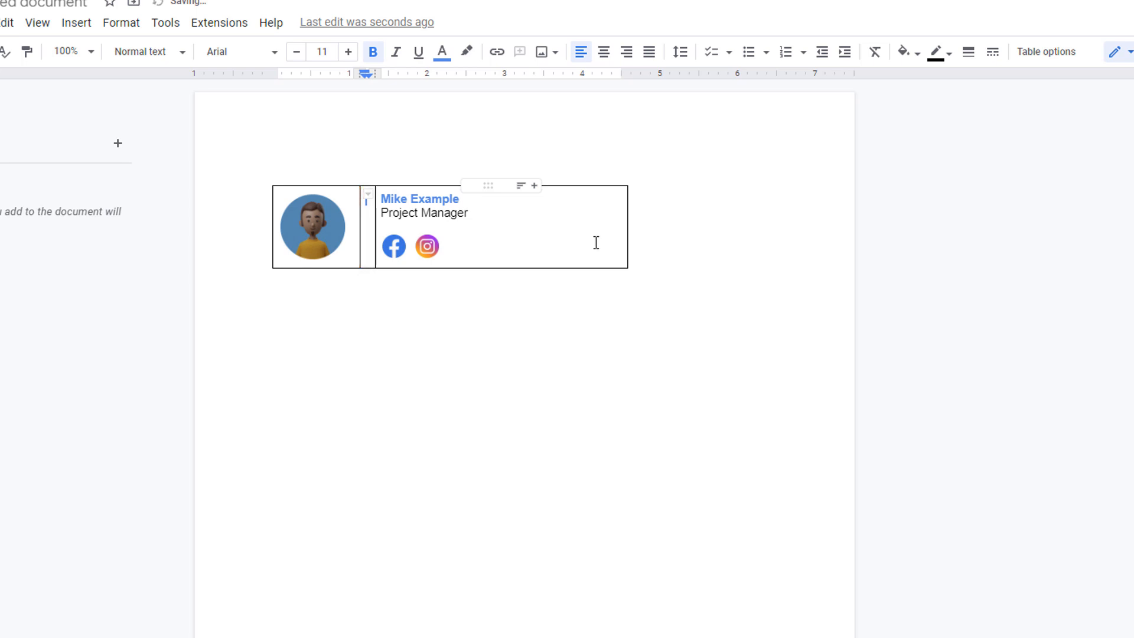
Narrow the text column to fit the job title and social icons, and slightly tighten the spacer column.
left_click_drag(626, 243, 520, 246)
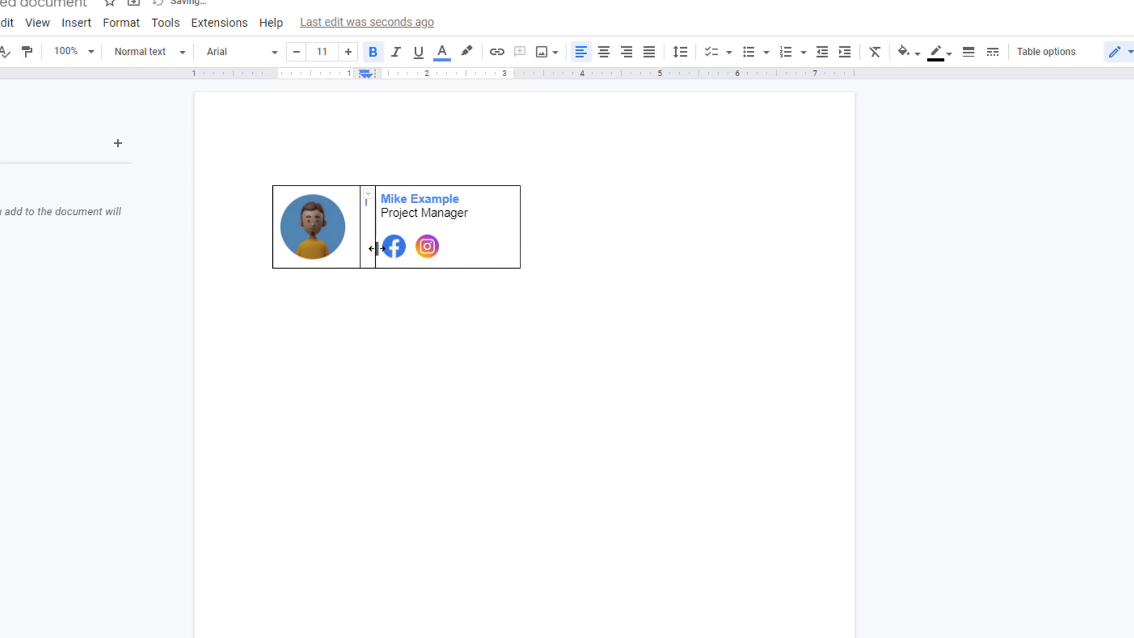
left_click_drag(375, 248, 369, 249)
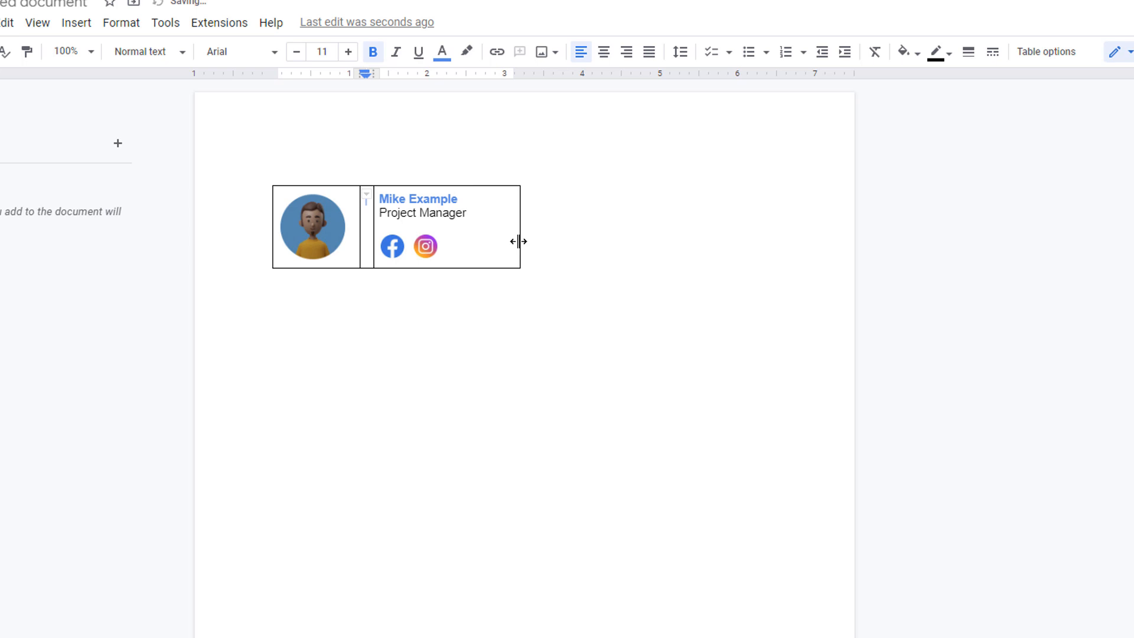
left_click_drag(517, 241, 510, 242)
Hide all borders of the three-column signature table by setting their width to 0 pt.
left_click(489, 246)
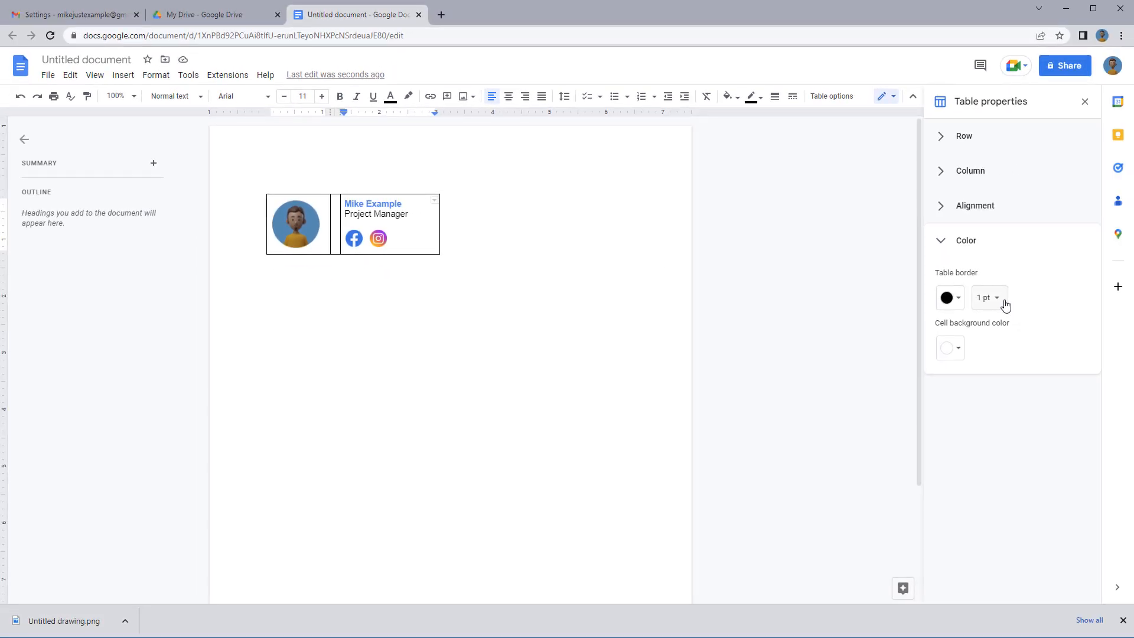
left_click(1003, 304)
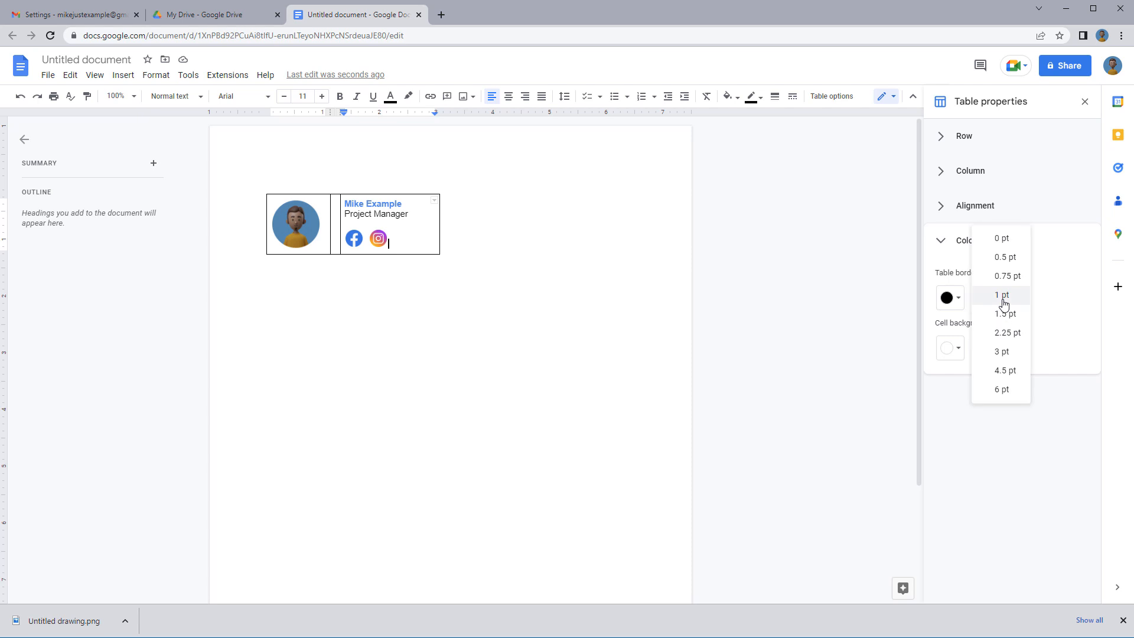
left_click(1000, 242)
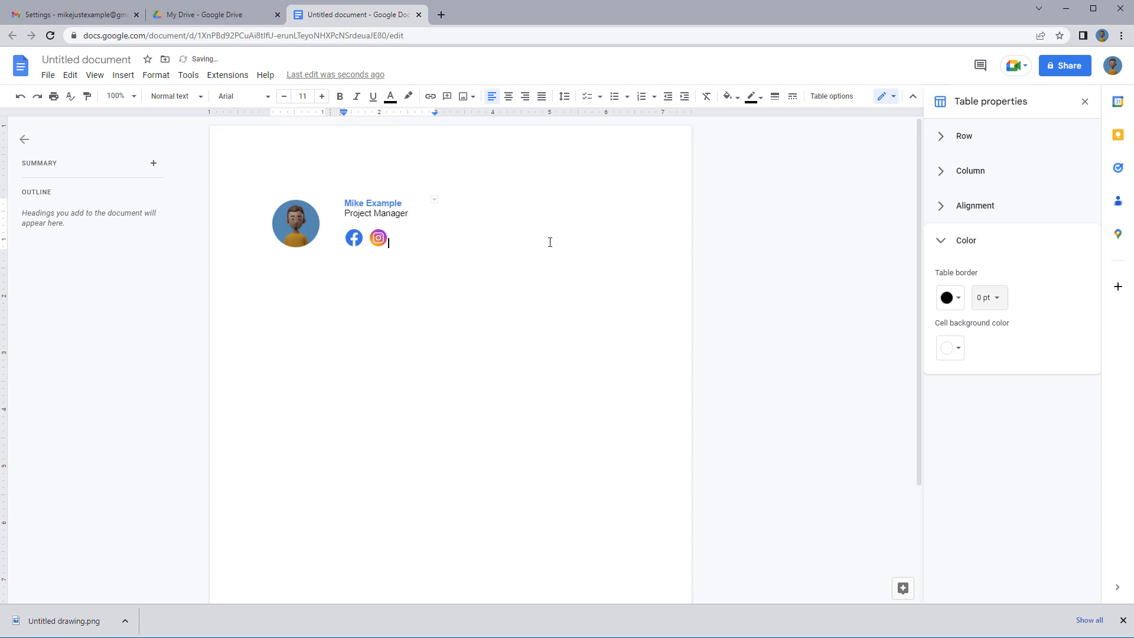
Set only the vertical border between the profile picture and the spacer column to 1 pt.
left_click(330, 227)
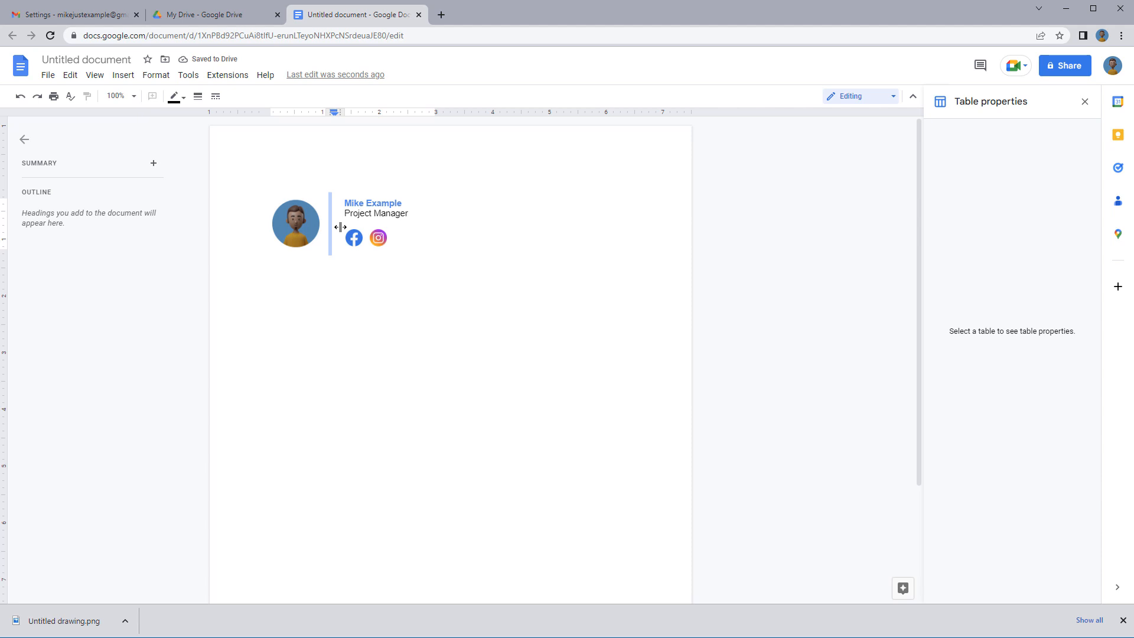
left_click(340, 227)
left_click(331, 226)
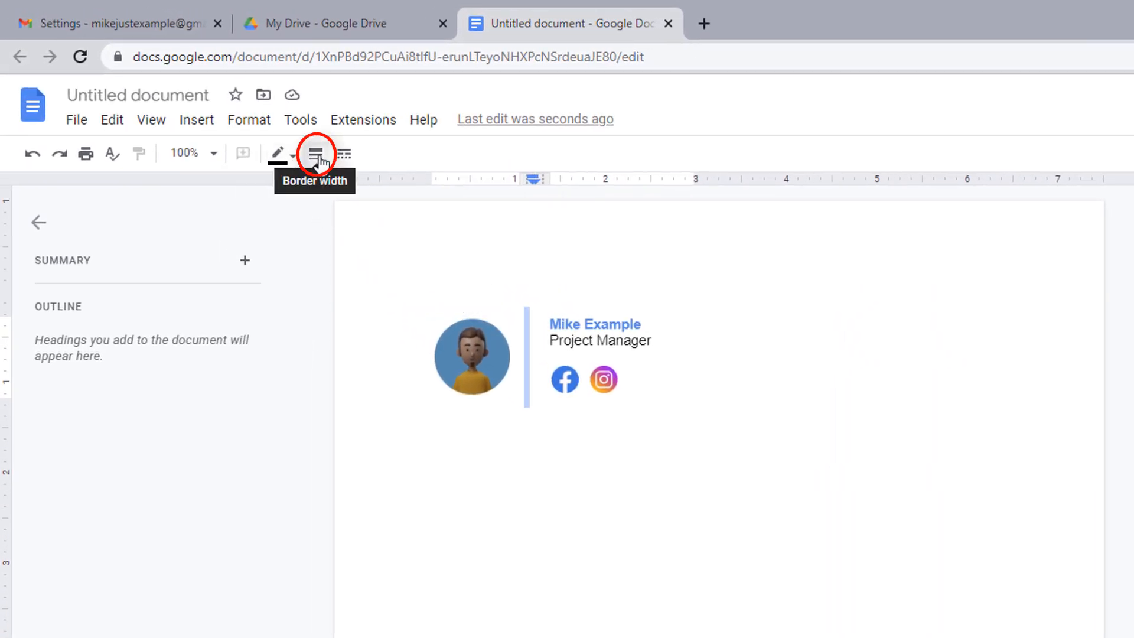
left_click(316, 155)
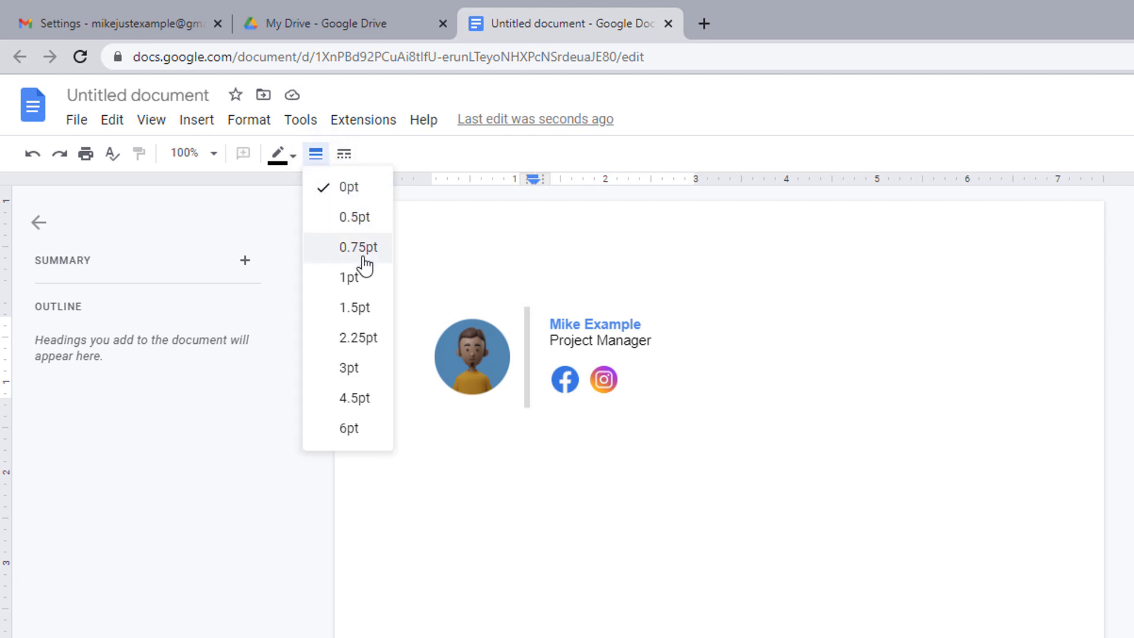
left_click(359, 280)
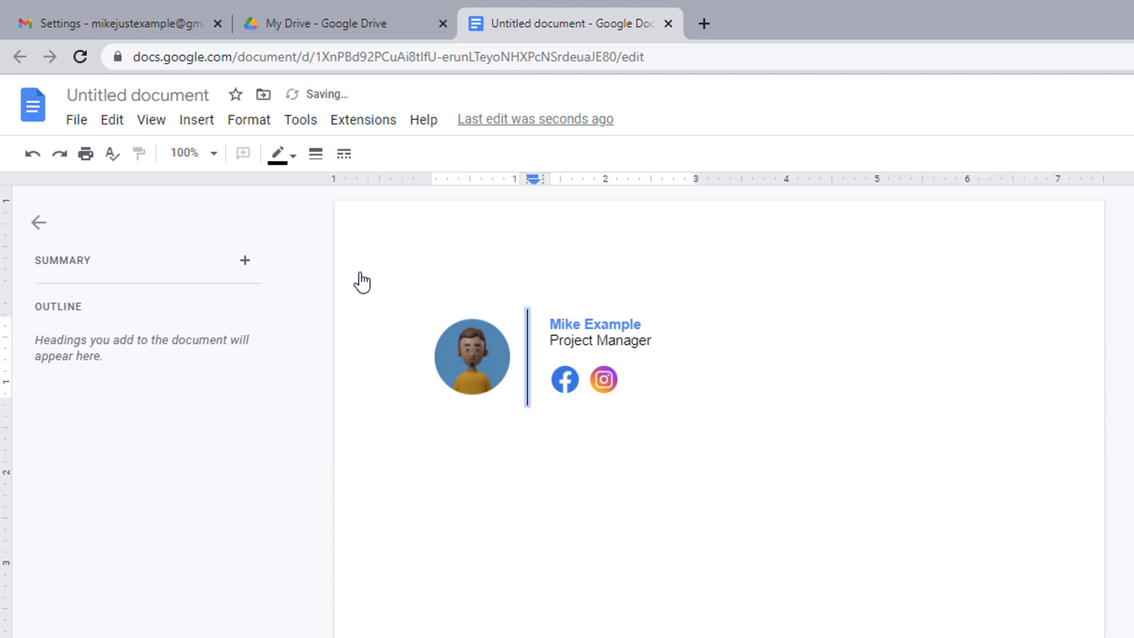
left_click(539, 458)
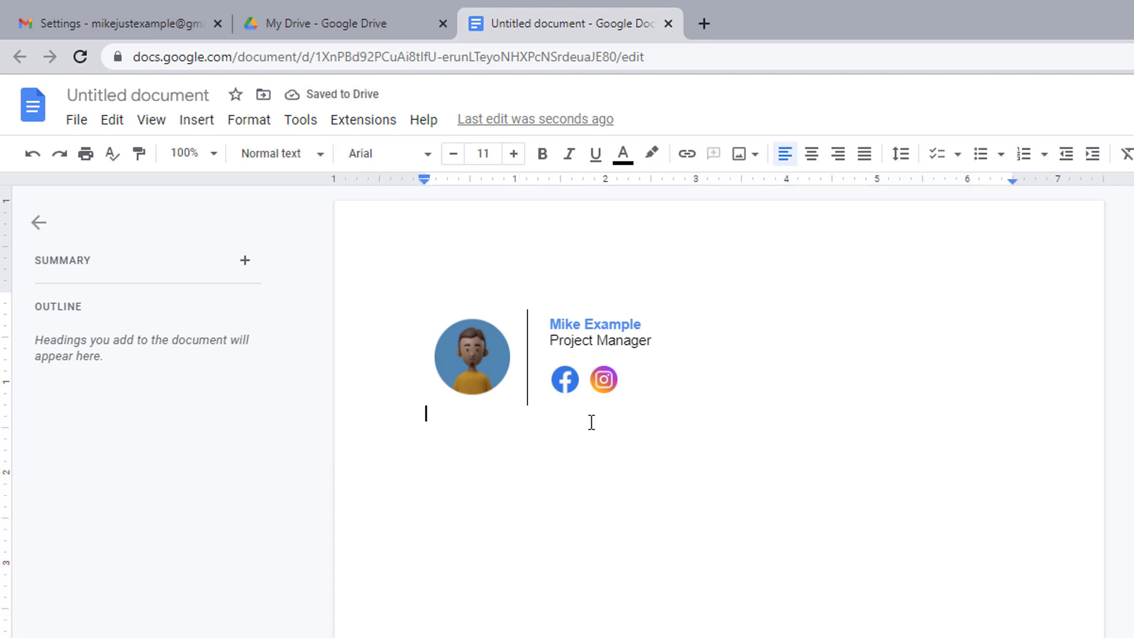
Nudge the divider line slightly toward the profile picture and change its color to cornflower blue.
left_click_drag(527, 382, 526, 378)
left_click(537, 459)
left_click(526, 378)
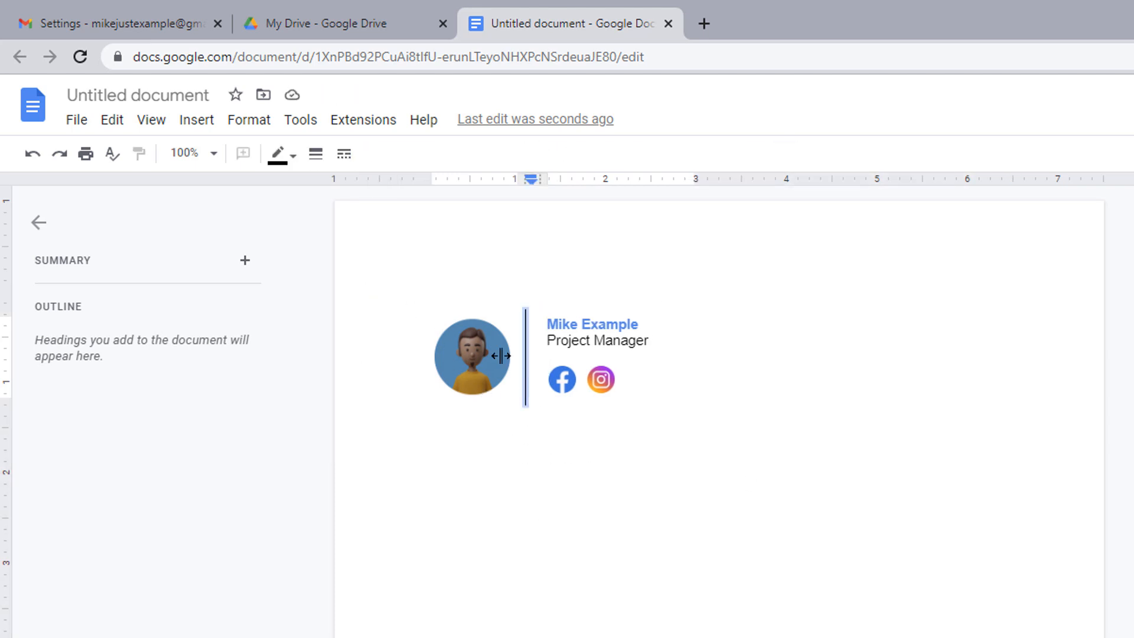
left_click(294, 158)
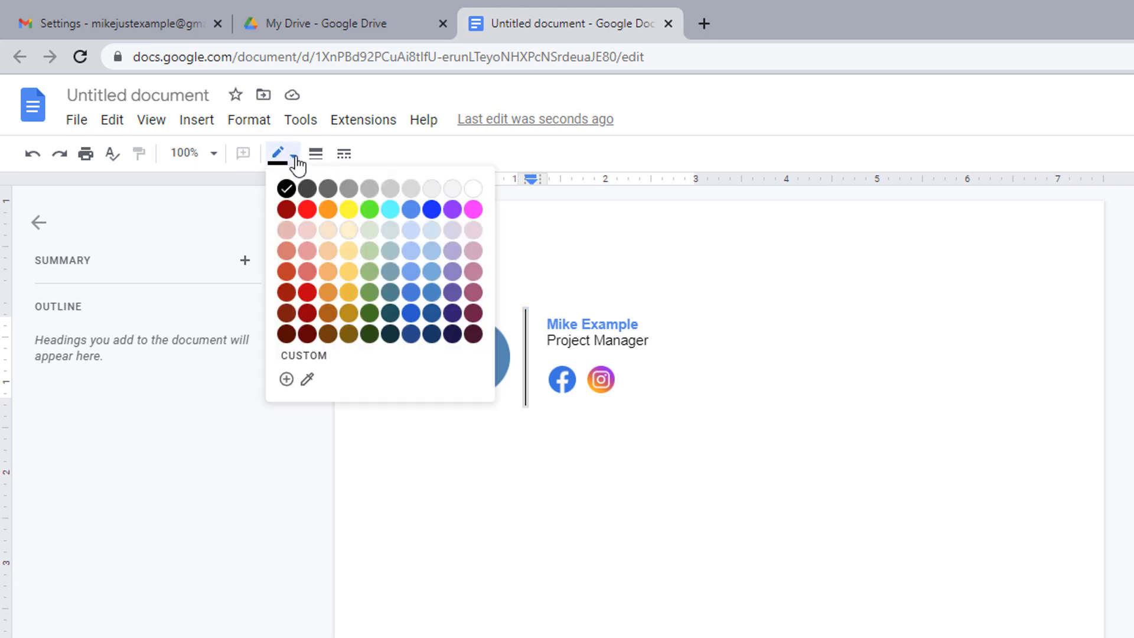
left_click(413, 210)
left_click(656, 339)
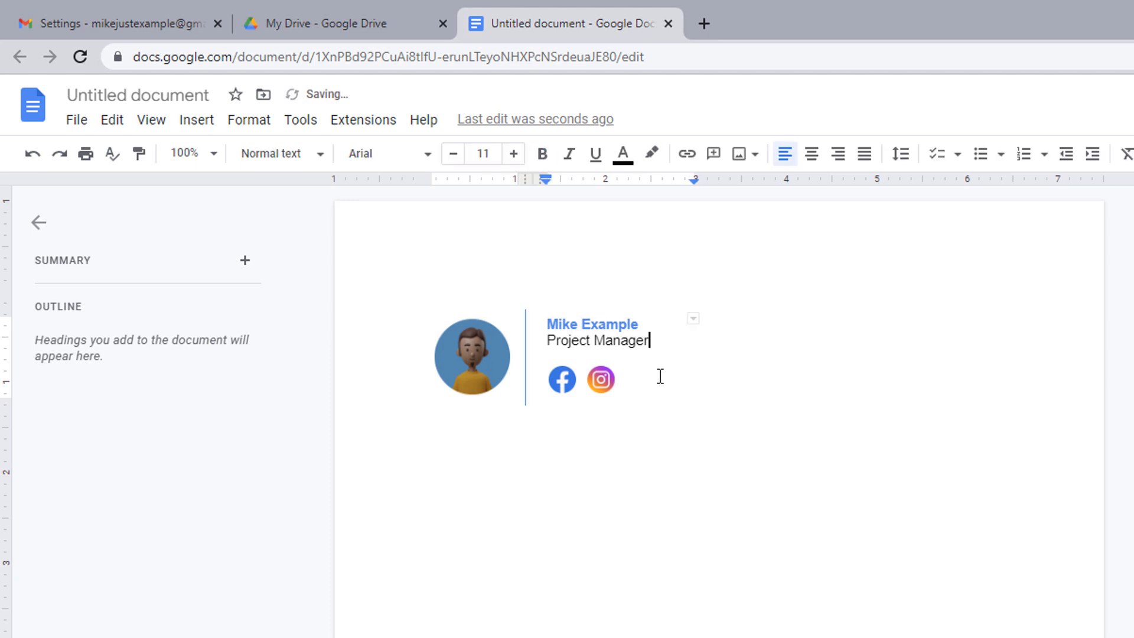
Select the whole signature table, from the social icons to the profile picture, and copy it.
left_click(647, 383)
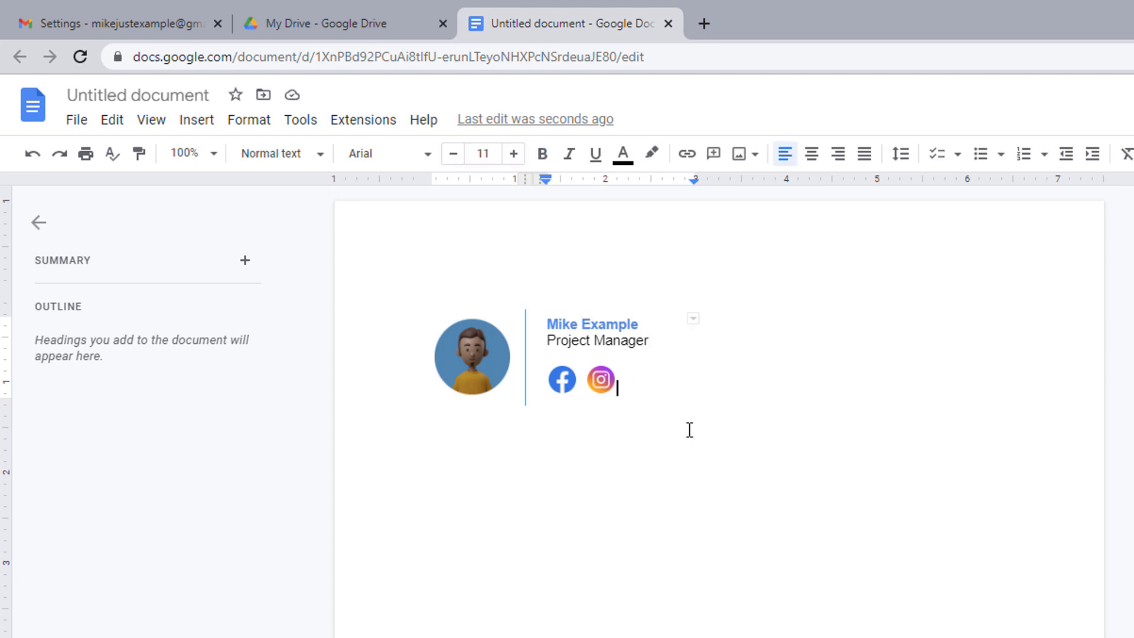
left_click_drag(638, 385, 488, 337)
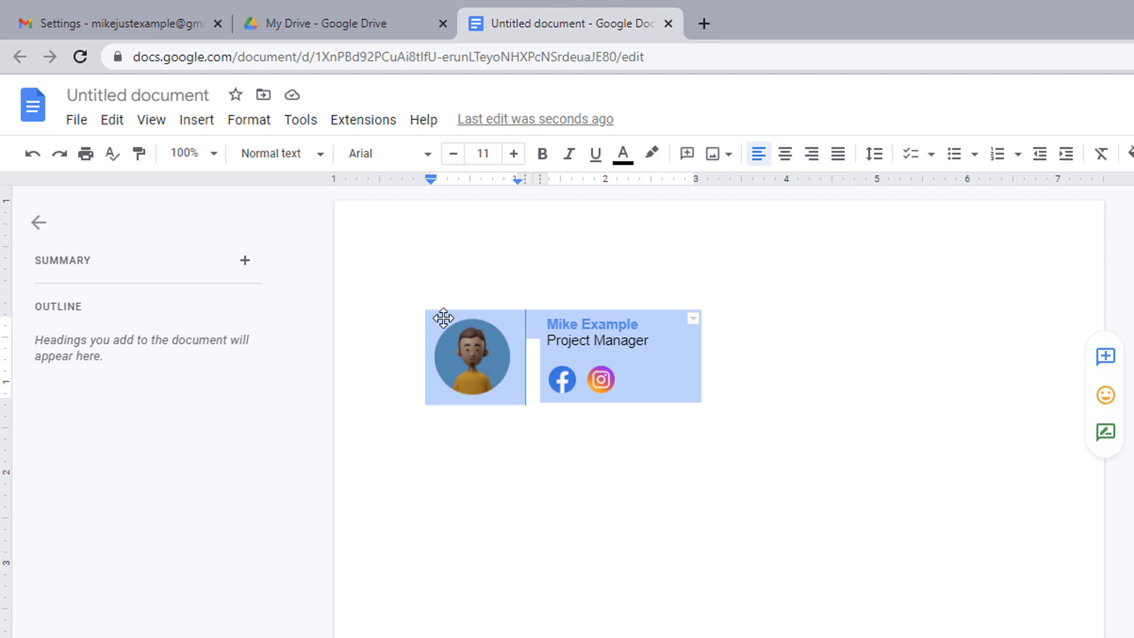
right_click(638, 360)
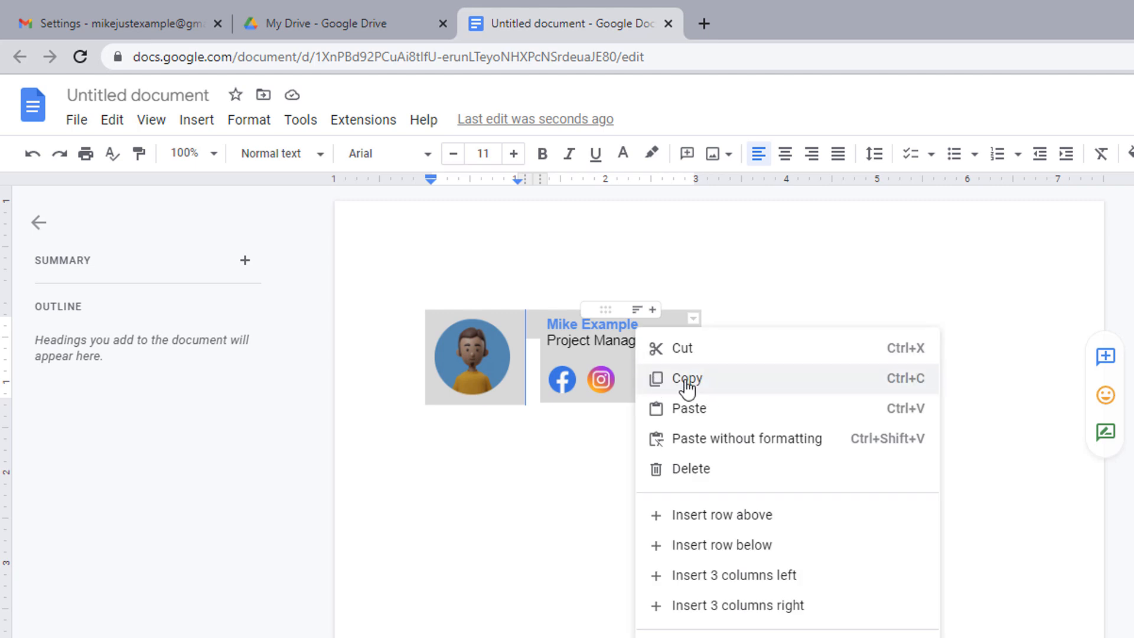
left_click(908, 378)
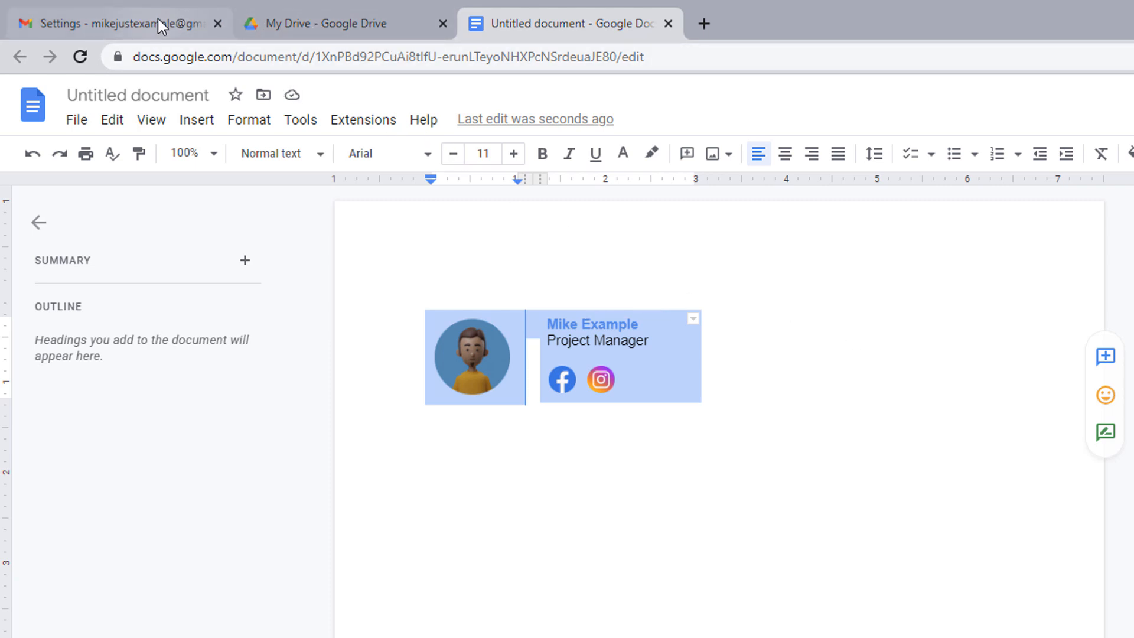
Switch to the Gmail settings and paste the copied table into the Professional Signature editor below two blank lines.
left_click(140, 26)
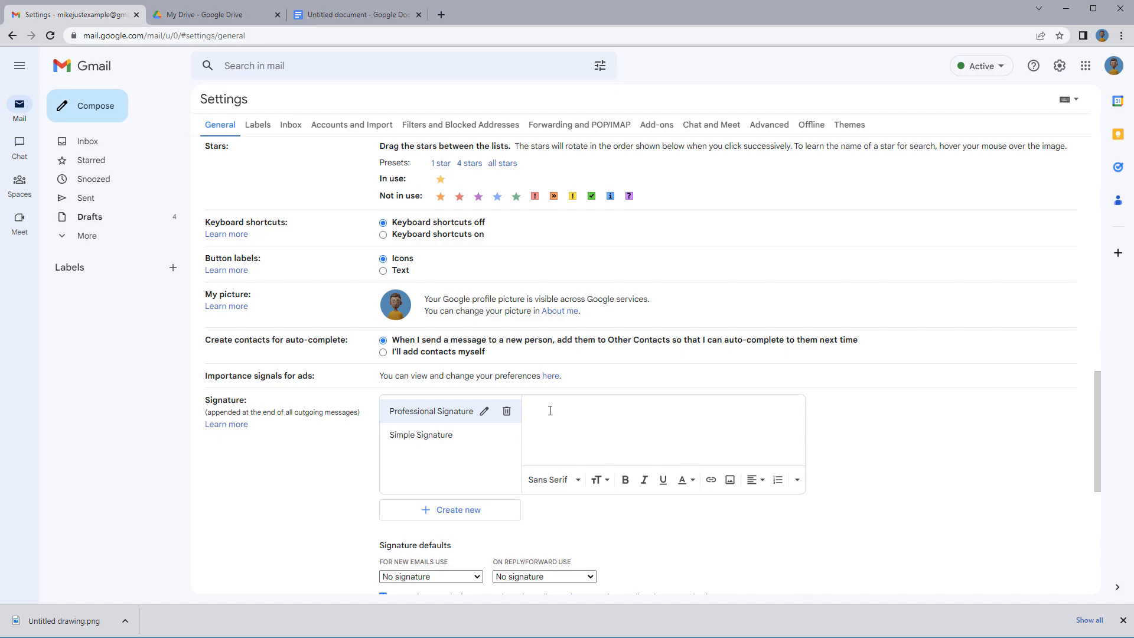
key("ctrl+minus")
scroll(614, 325, "down", 2)
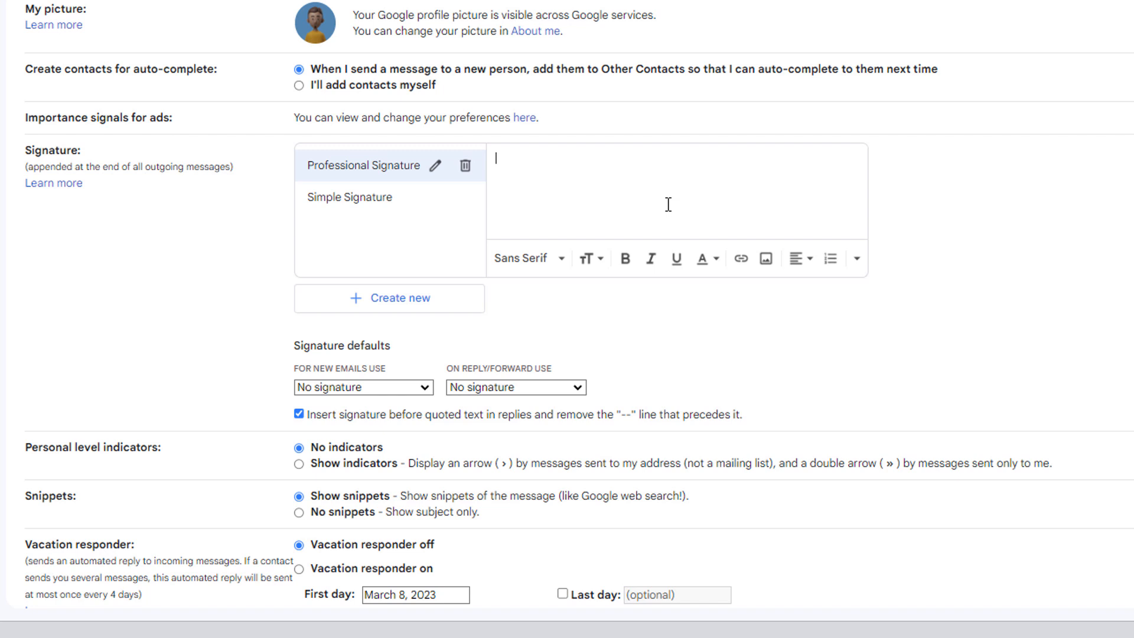
key("Return")
key("Return")
key("ctrl+v")
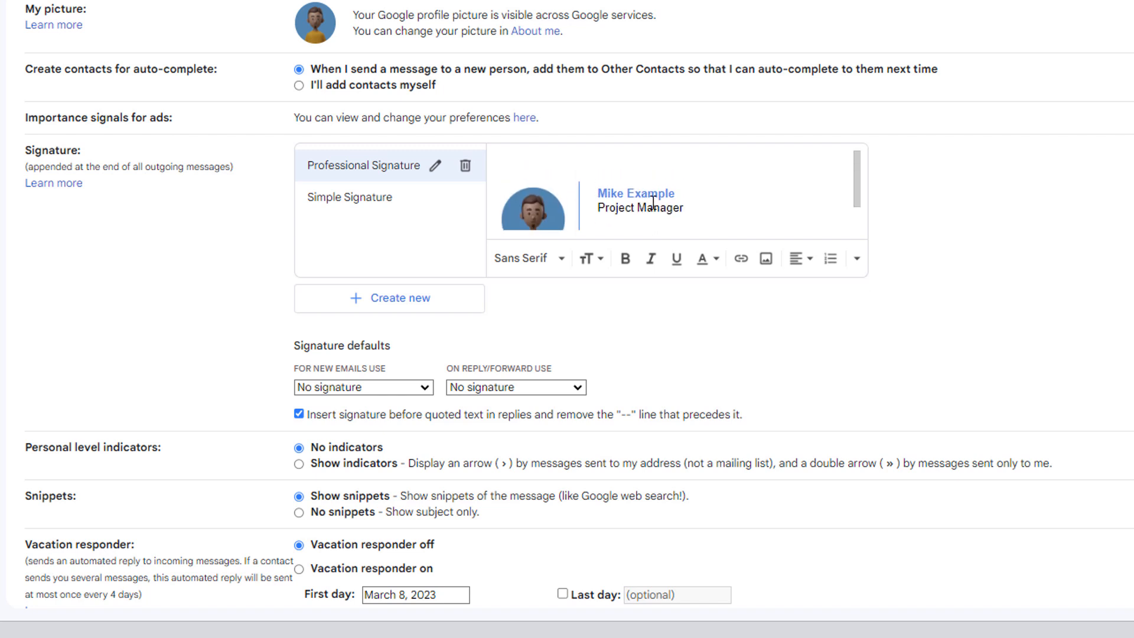
scroll(652, 203, "down", 1)
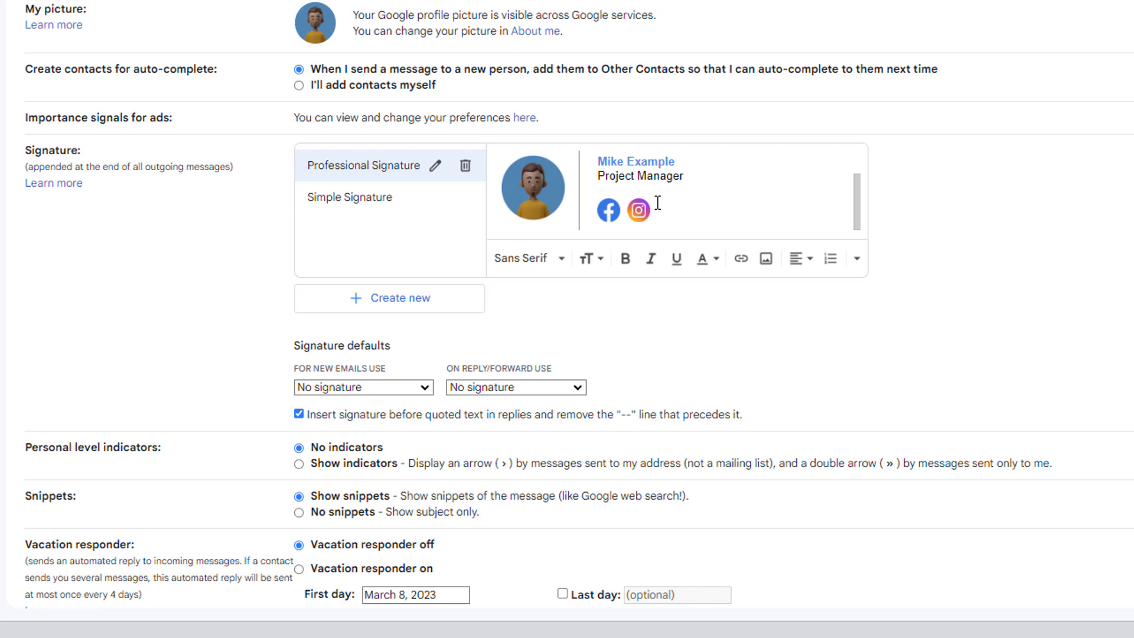
Link the Facebook icon in the Professional Signature to the sender's facebook.com profile address.
left_click(602, 209)
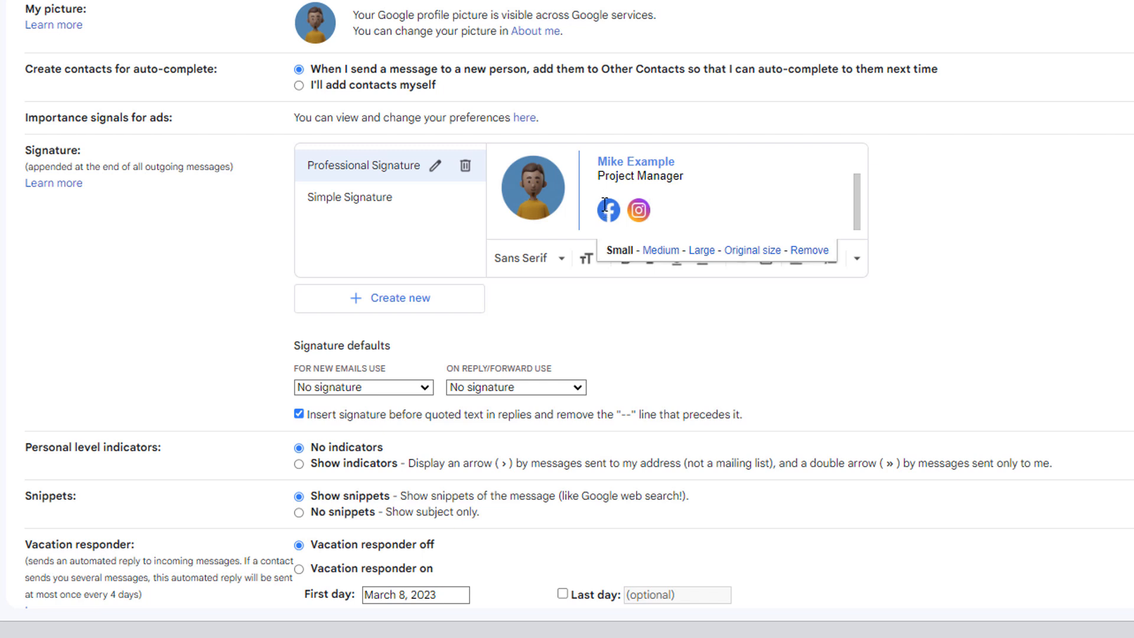
left_click_drag(605, 205, 648, 205)
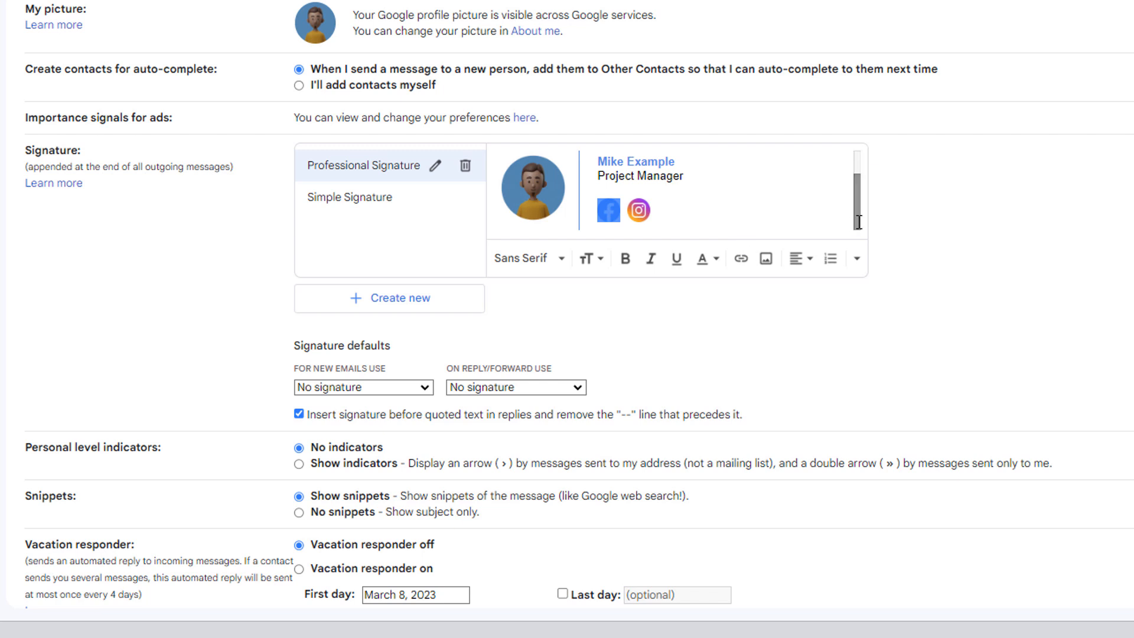
left_click(764, 259)
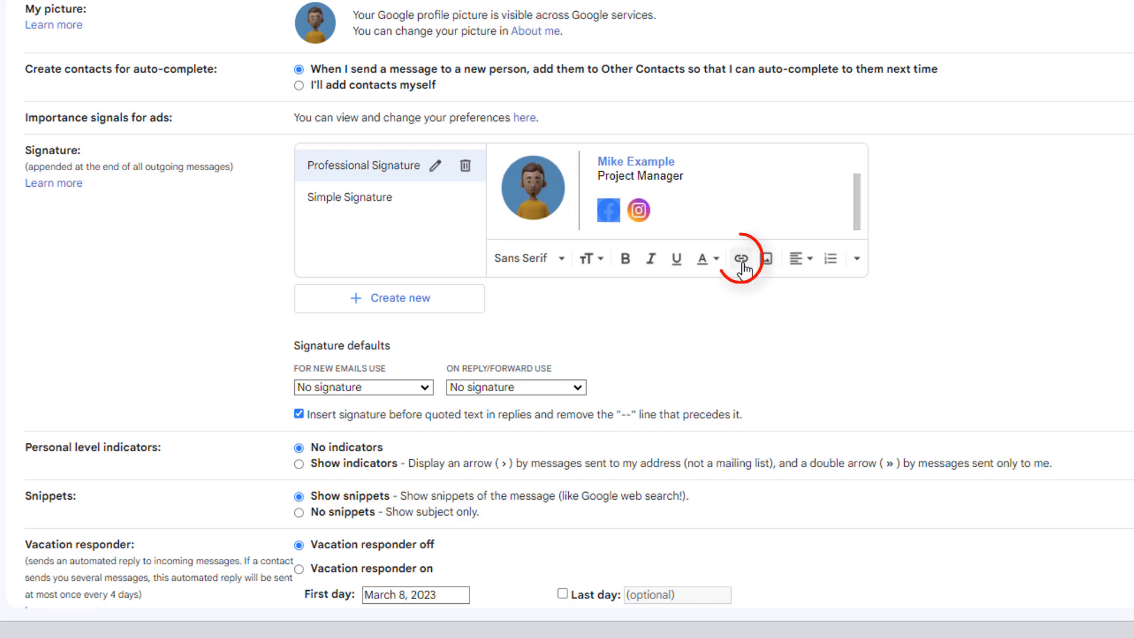
left_click(741, 260)
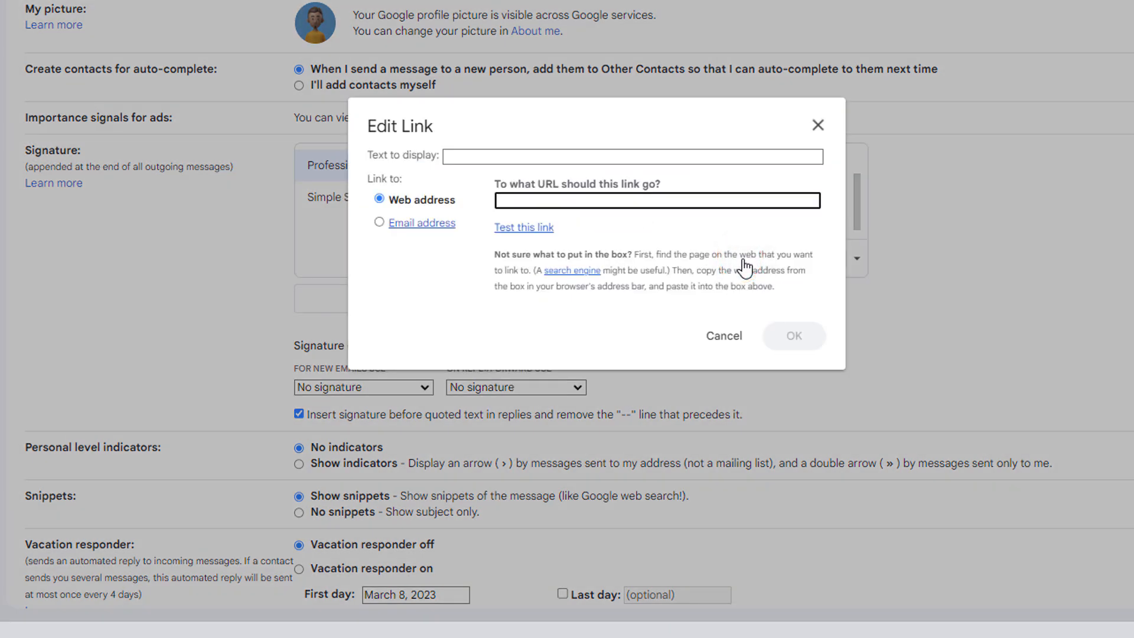
type("facebook.com/mikejustexample")
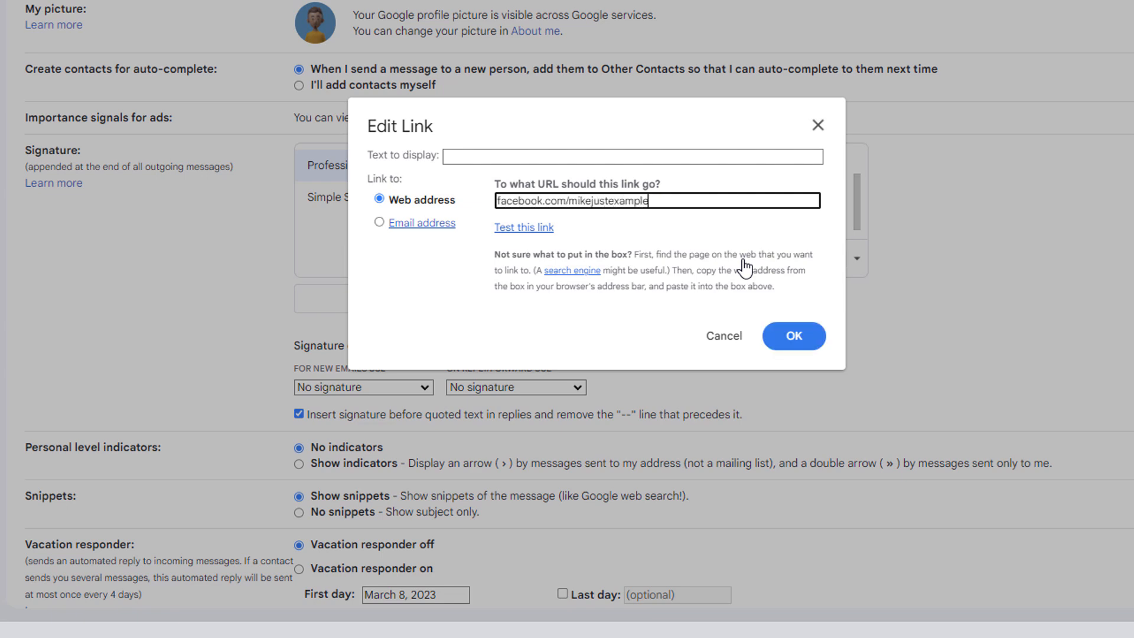
left_click(792, 336)
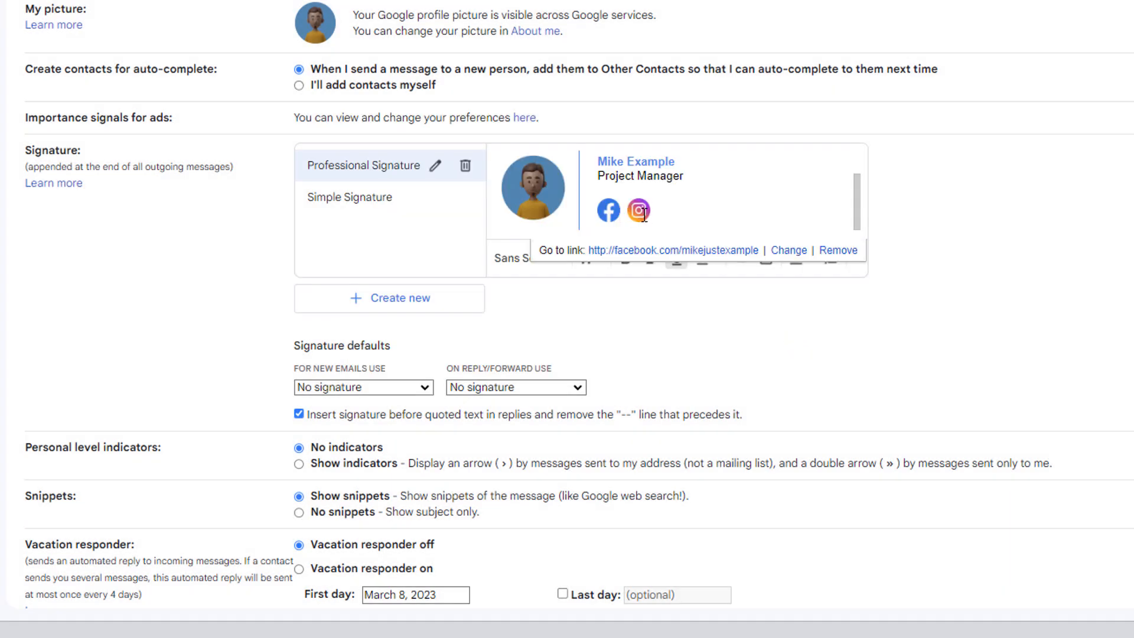
Link the Instagram icon in the Professional Signature to the sender's instagram.com profile address.
left_click_drag(651, 215, 631, 212)
left_click(740, 260)
type("instagram.com/mikejustexample")
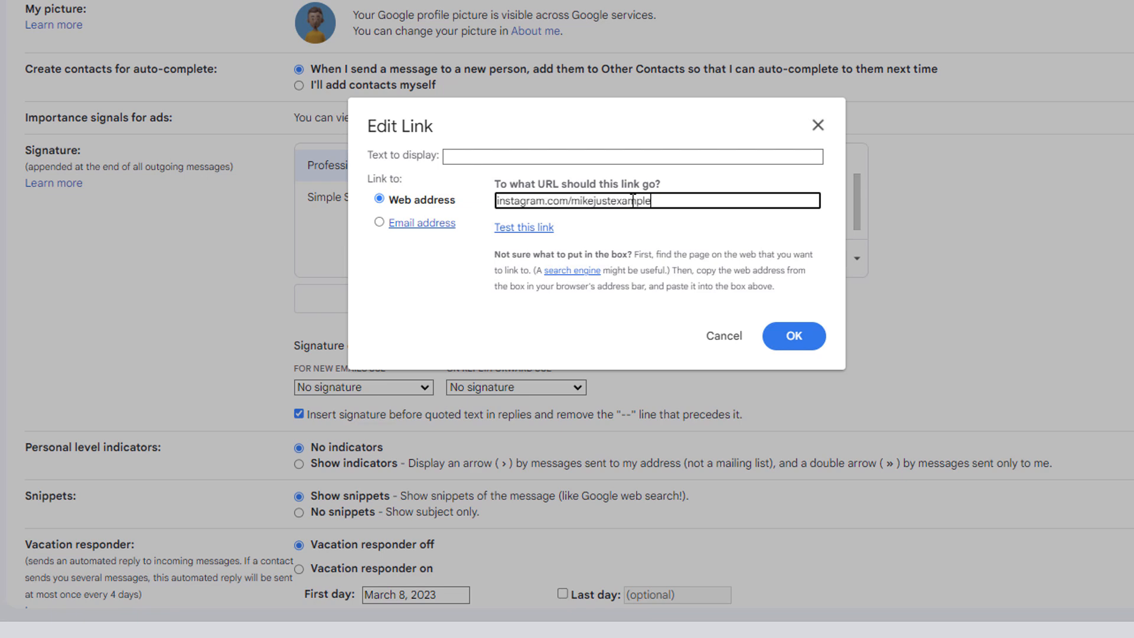
key("Return")
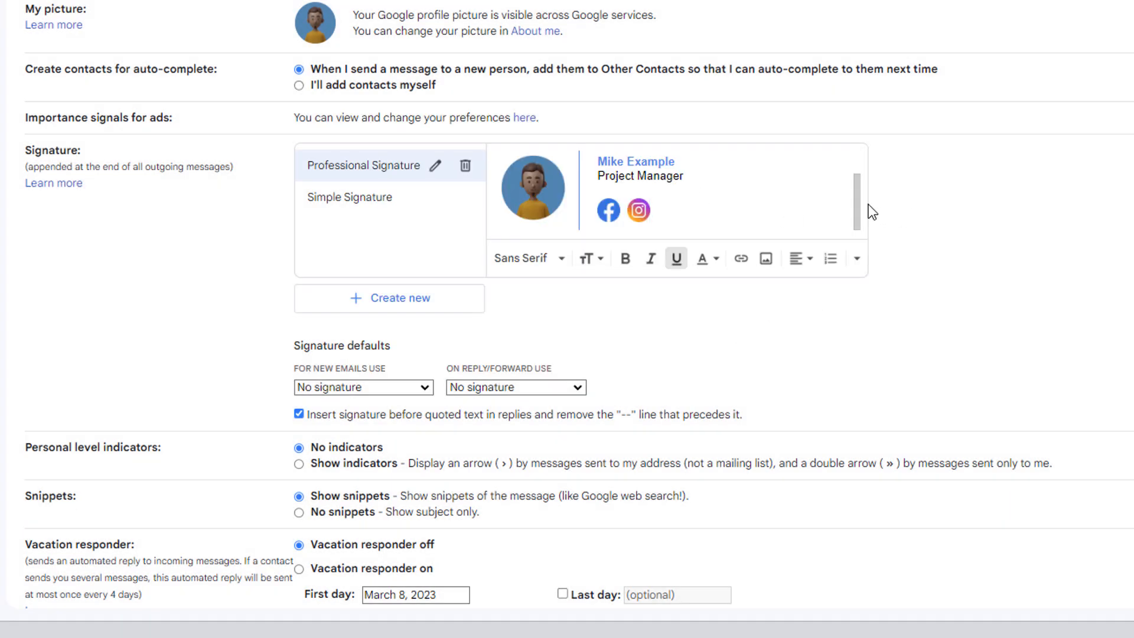
Set Professional Signature as the default for both new emails and replies/forwards, and save the settings changes.
scroll(808, 172, "up", 1)
scroll(798, 160, "down", 2)
scroll(798, 160, "down", 1)
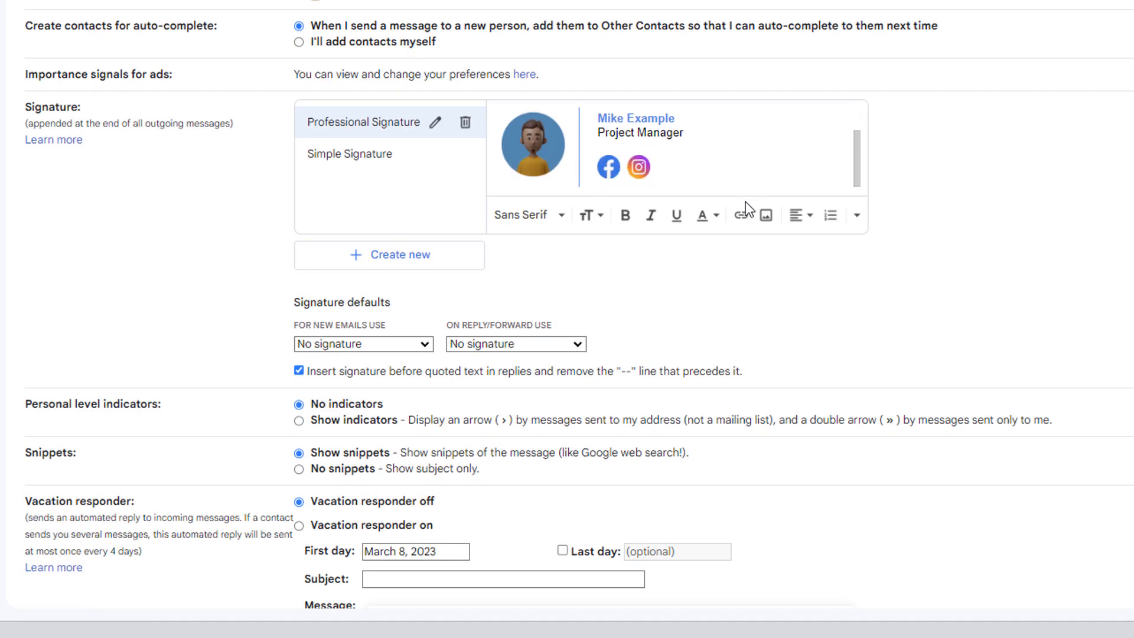
left_click(423, 346)
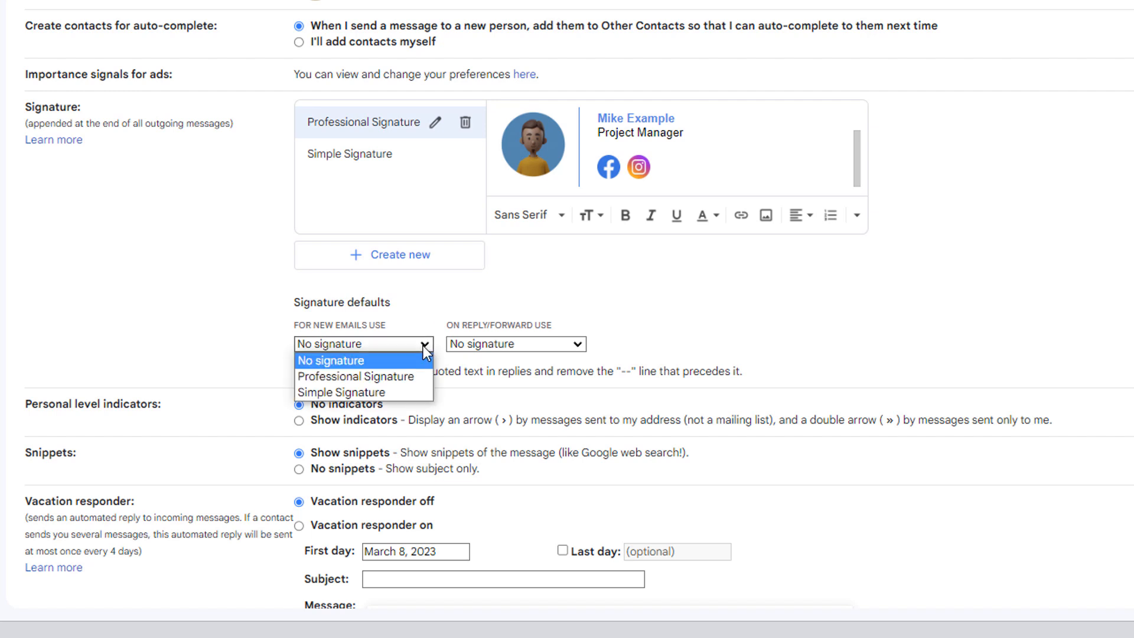
left_click(410, 376)
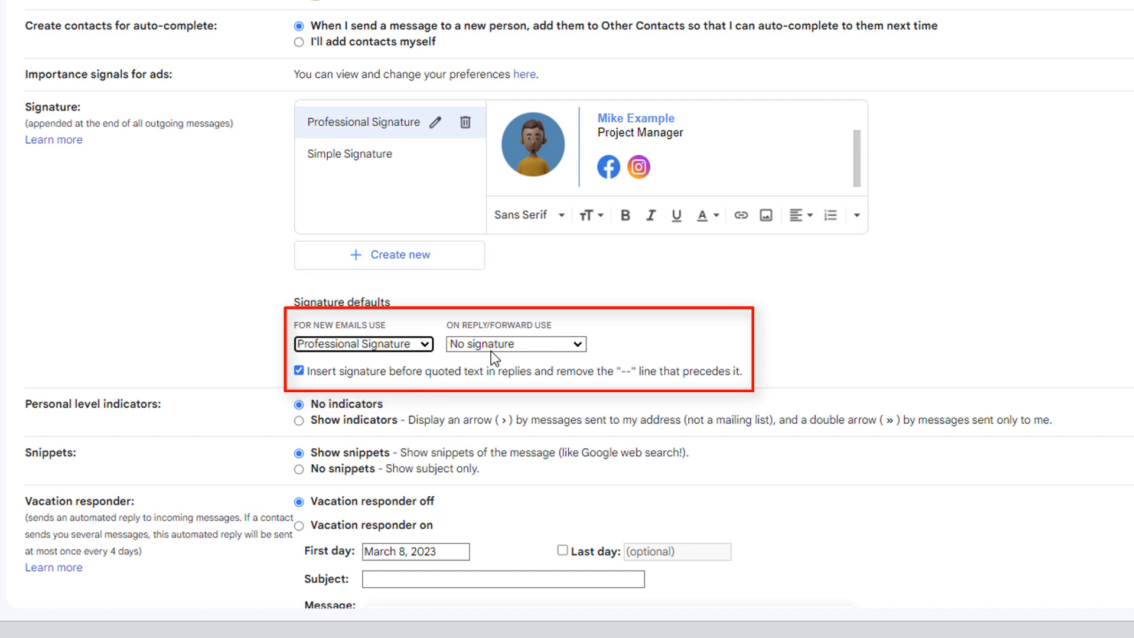
left_click(518, 344)
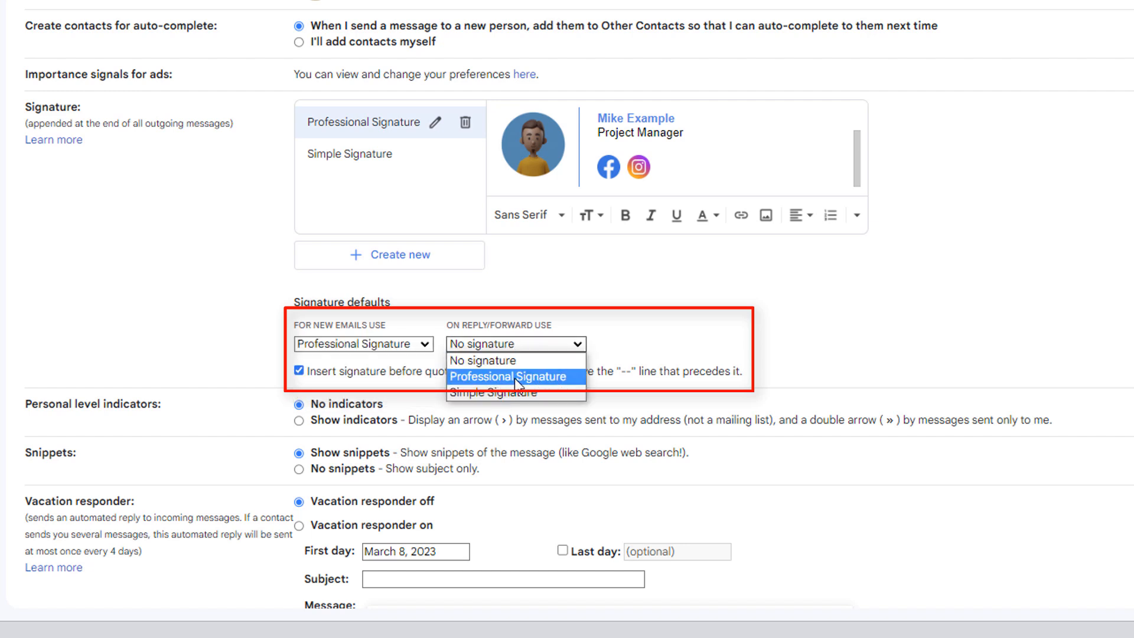
left_click(534, 376)
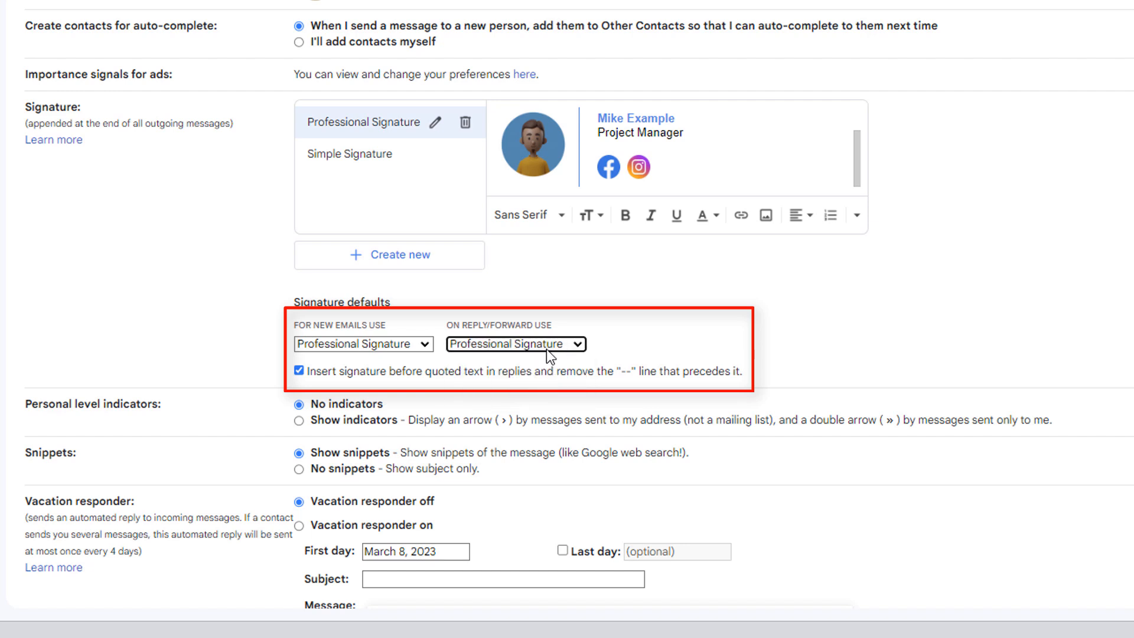
left_click(298, 376)
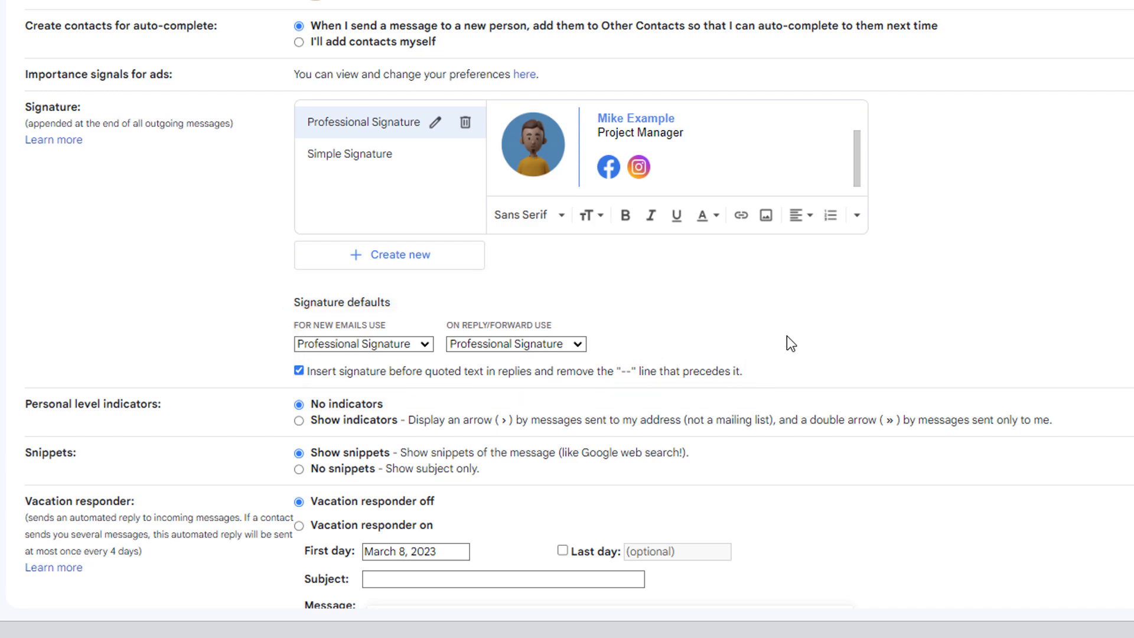
scroll(789, 339, "down", 5)
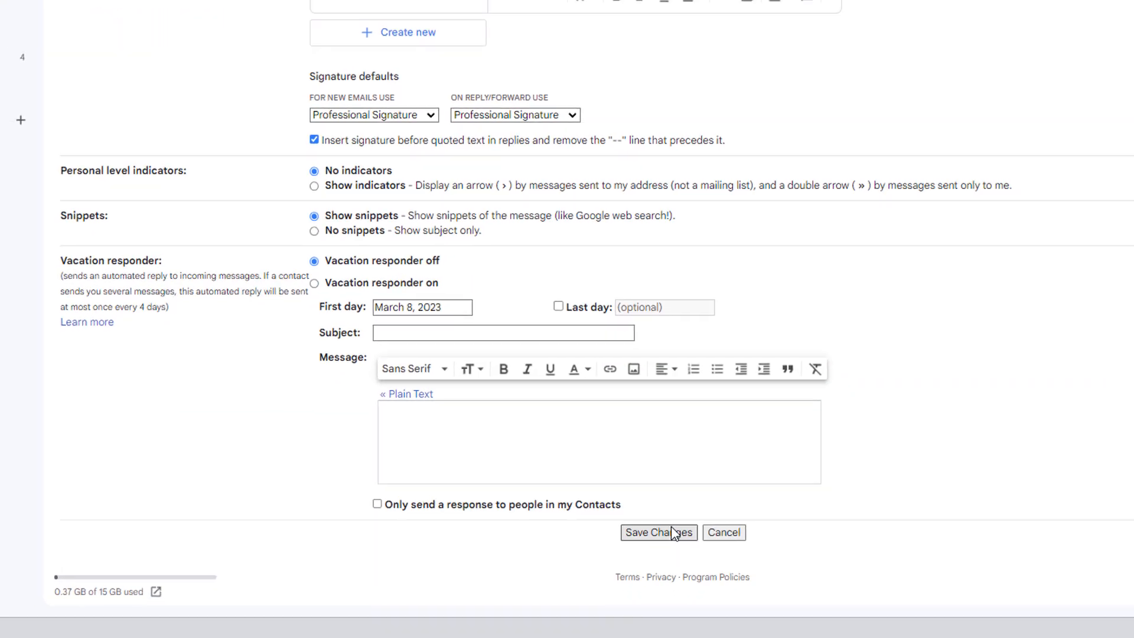
left_click(671, 529)
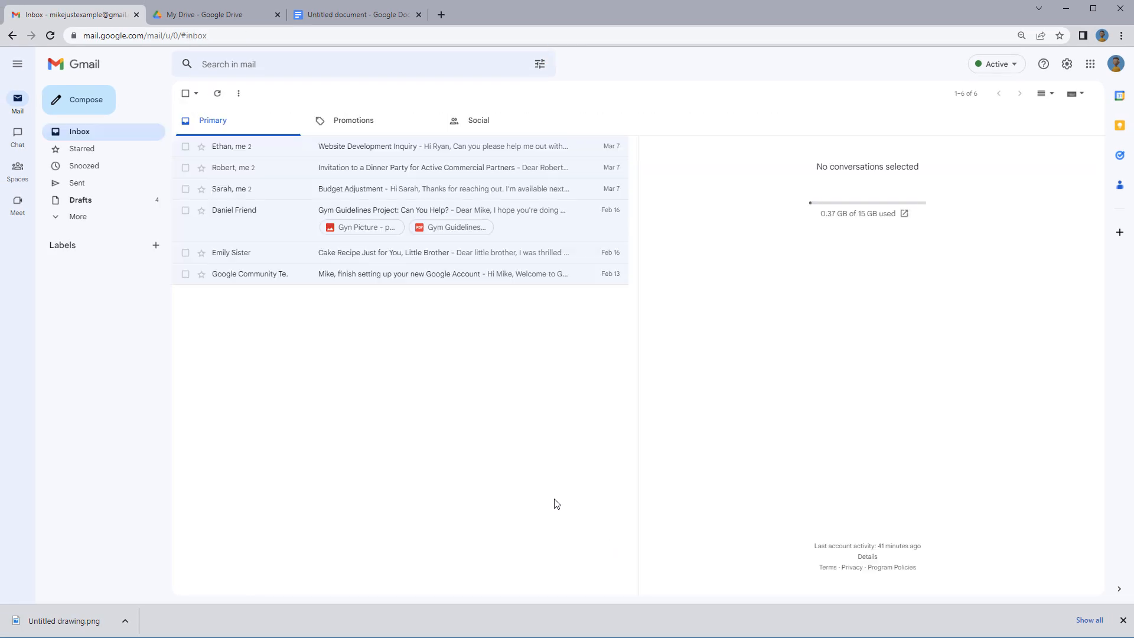
Start a new message to check the inserted signature and close the browser's downloads bar.
left_click(89, 109)
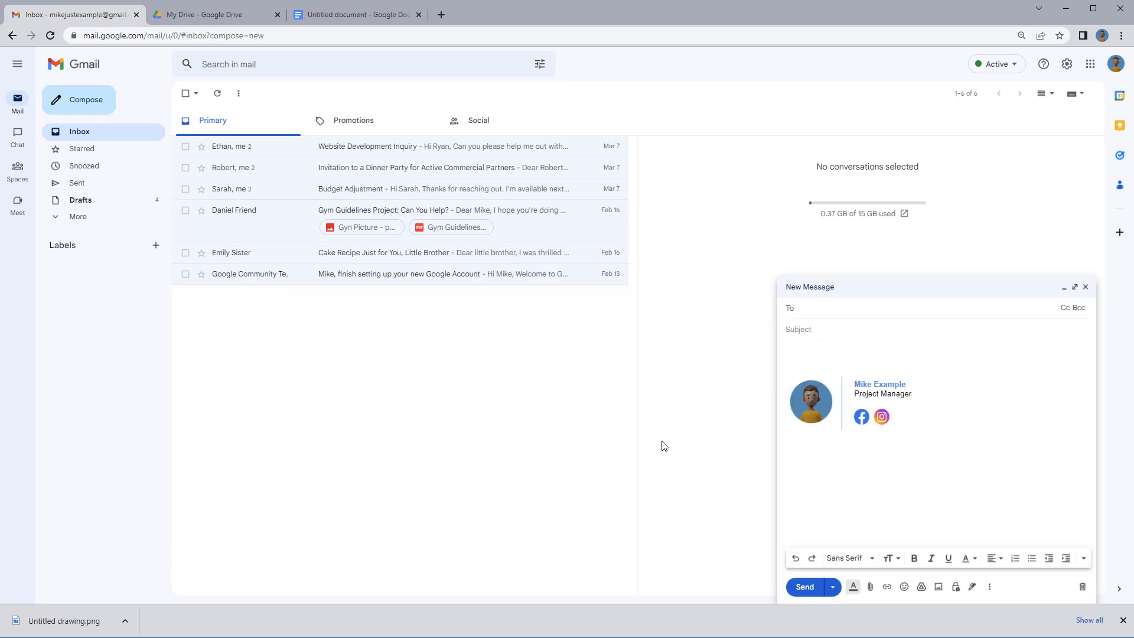
left_click(1122, 620)
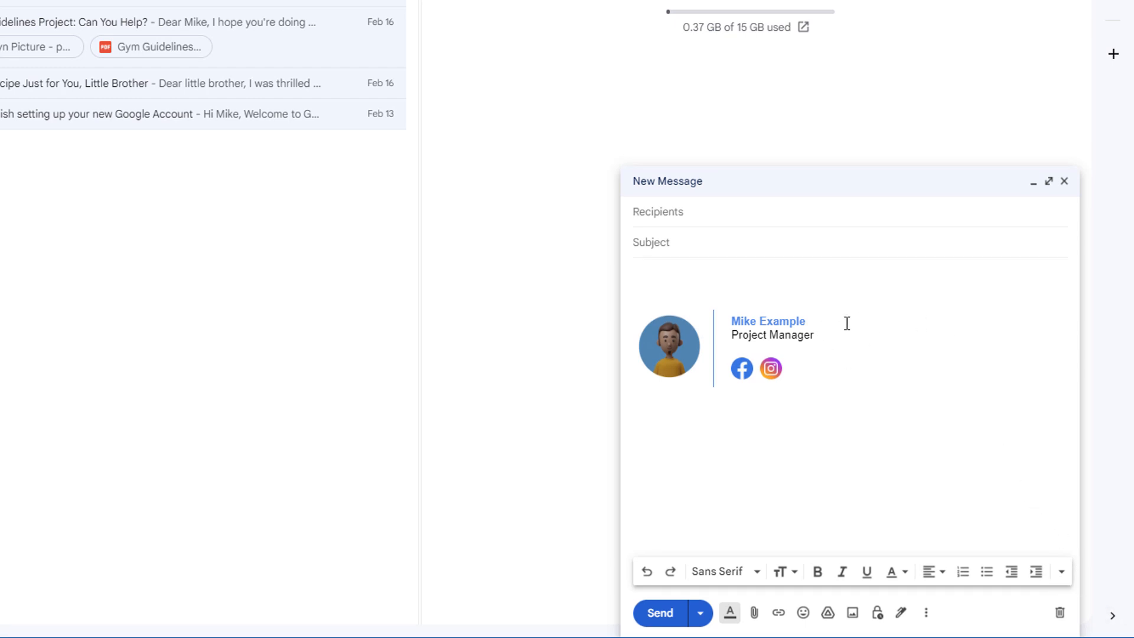